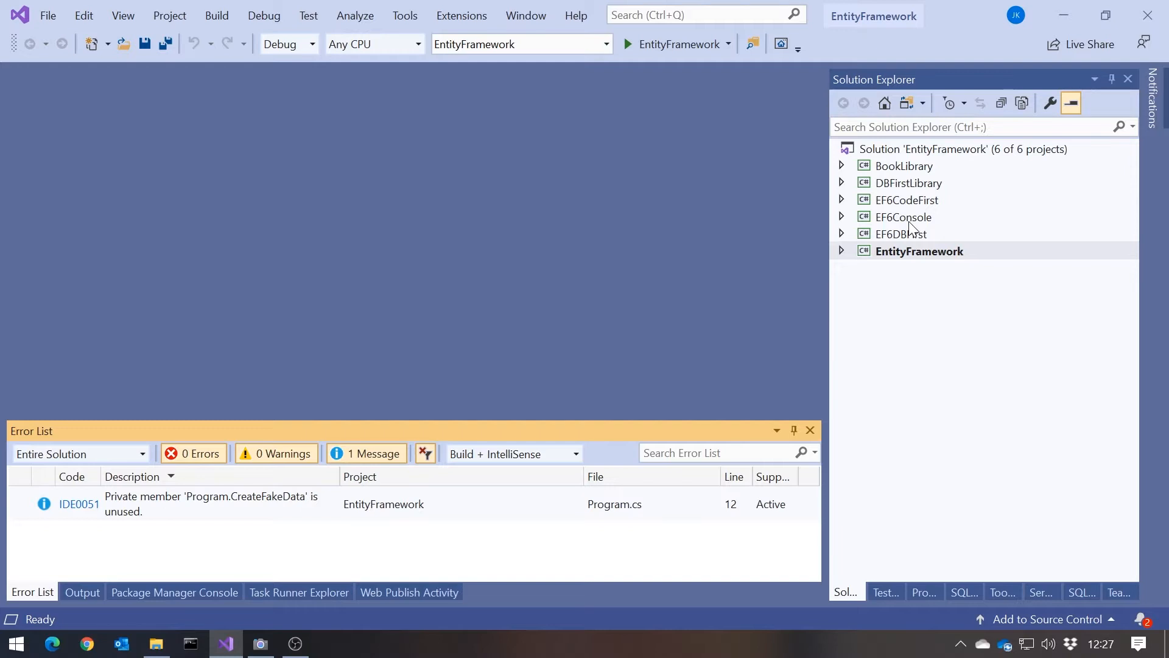
Step: Expand EF6CodeFirst, open Author.cs, and preview Book.cs and BooksContext.cs with its DbSet errors
{"action": "left_click", "coordinate": [914, 202]}
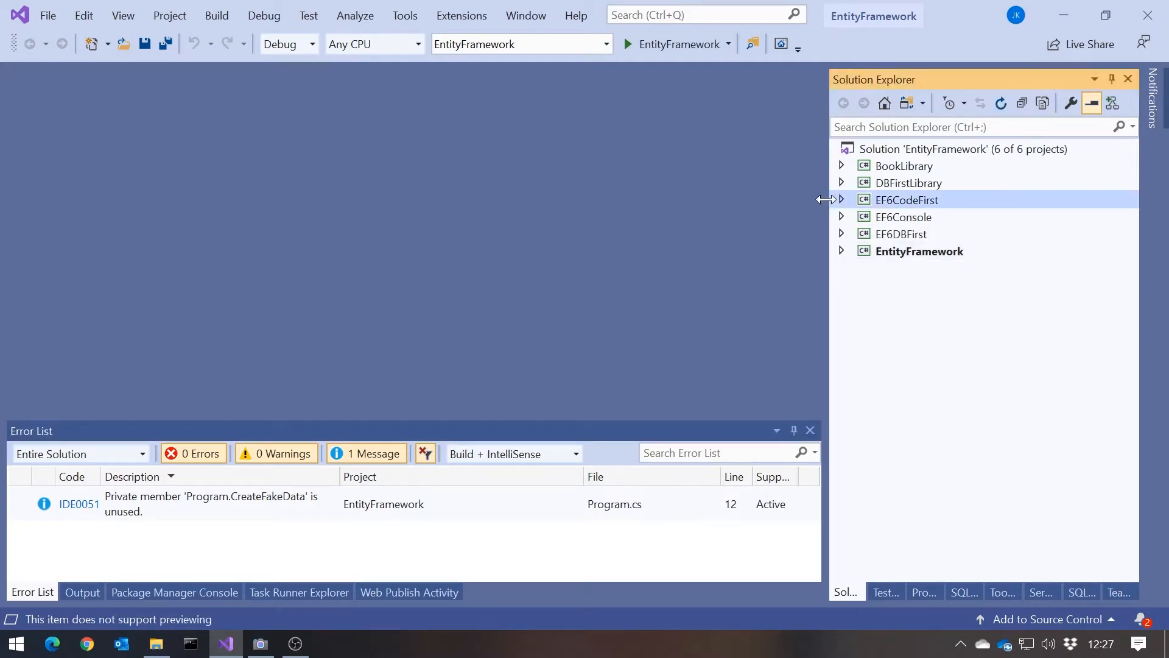
{"action": "left_click", "coordinate": [842, 201]}
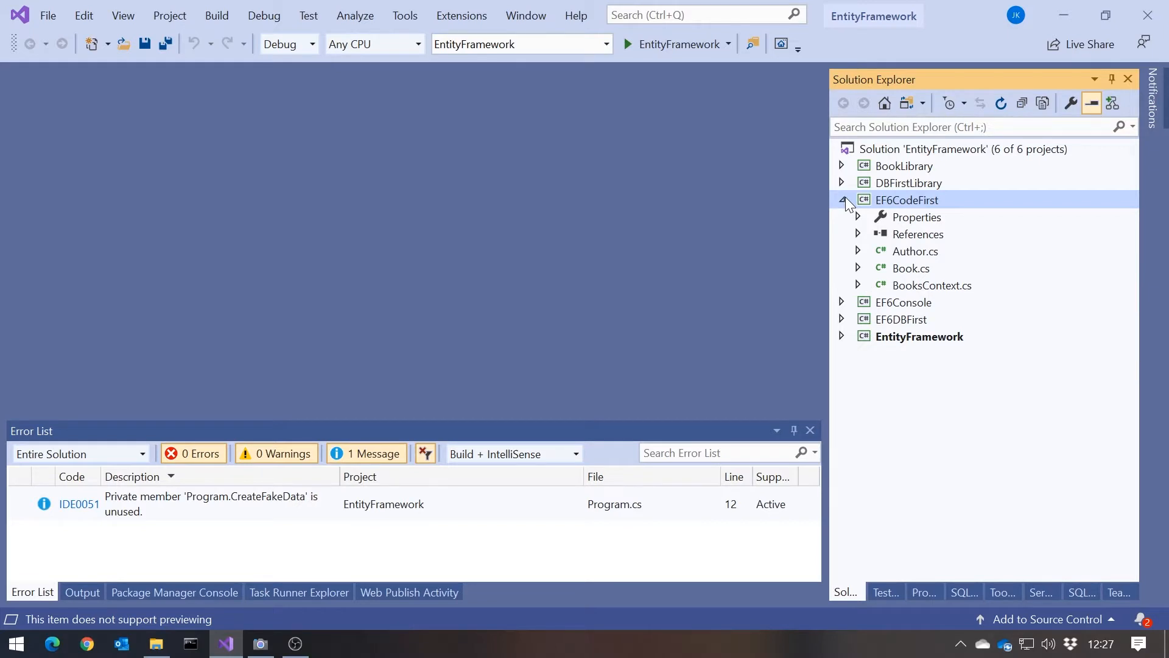
{"action": "left_click", "coordinate": [911, 253]}
{"action": "double_click", "coordinate": [911, 256]}
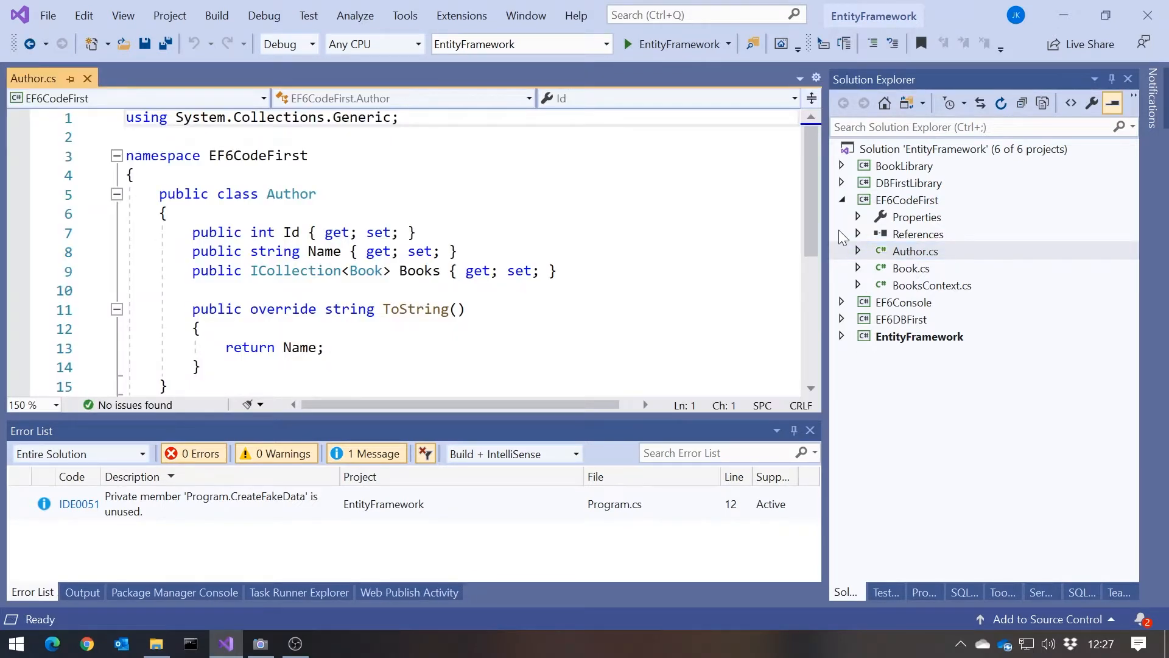
{"action": "left_click", "coordinate": [910, 275]}
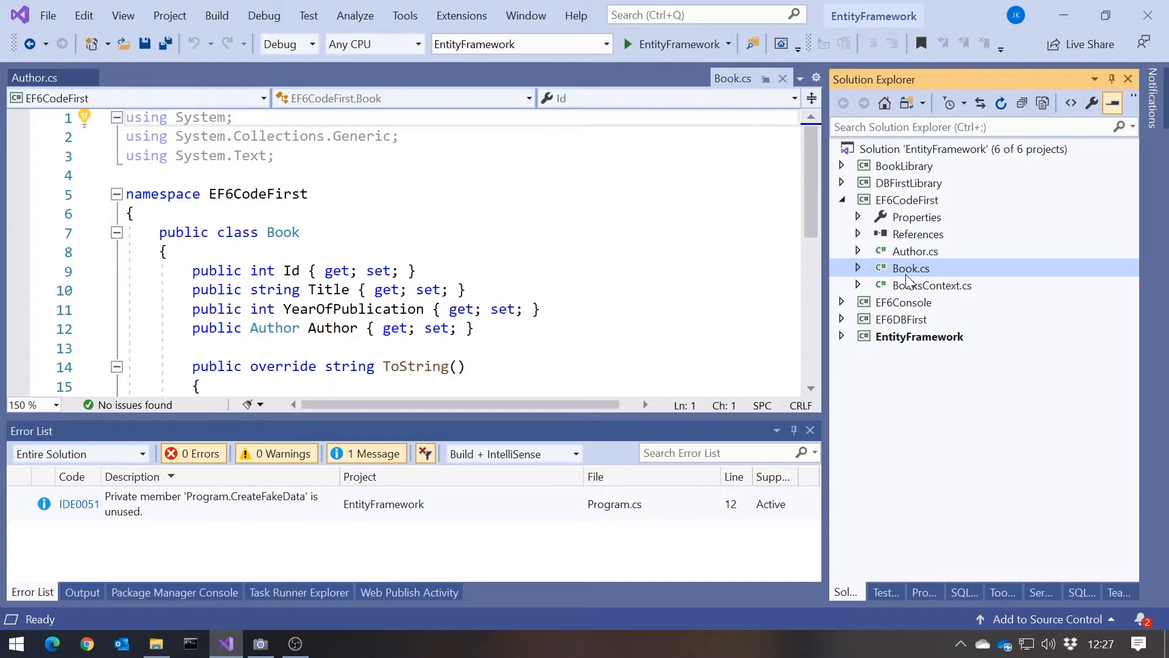
{"action": "left_click", "coordinate": [915, 286]}
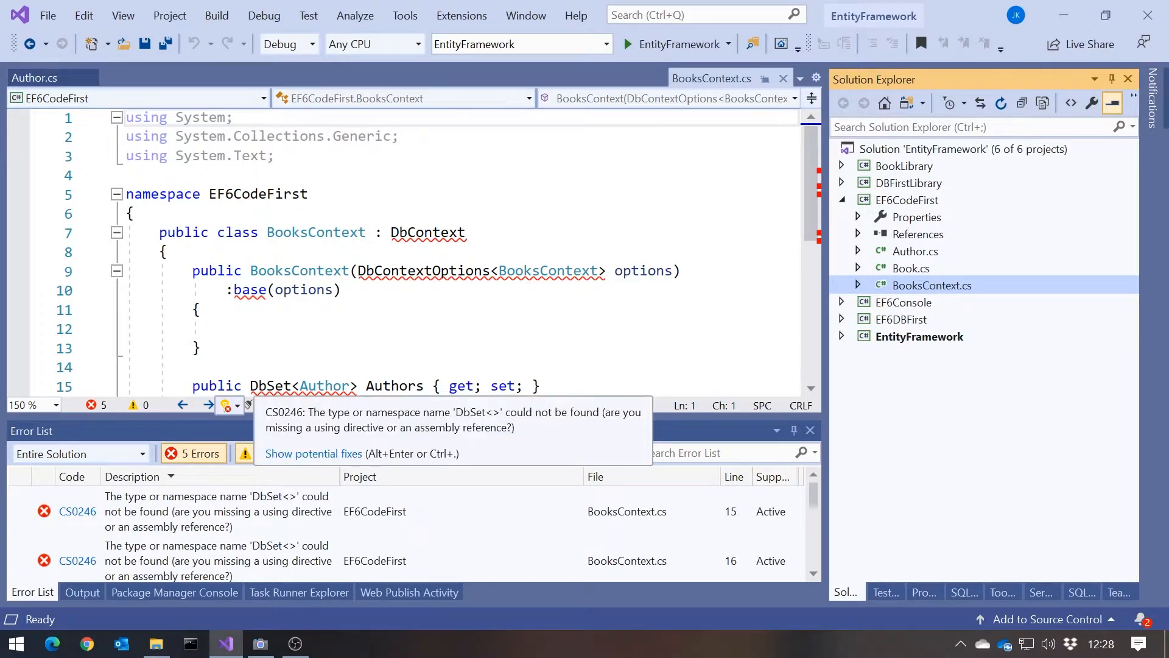
Step: Open EF6Console's Program.cs and read its Main method in full-screen, then return to the normal layout
{"action": "left_click", "coordinate": [843, 302]}
{"action": "double_click", "coordinate": [905, 371]}
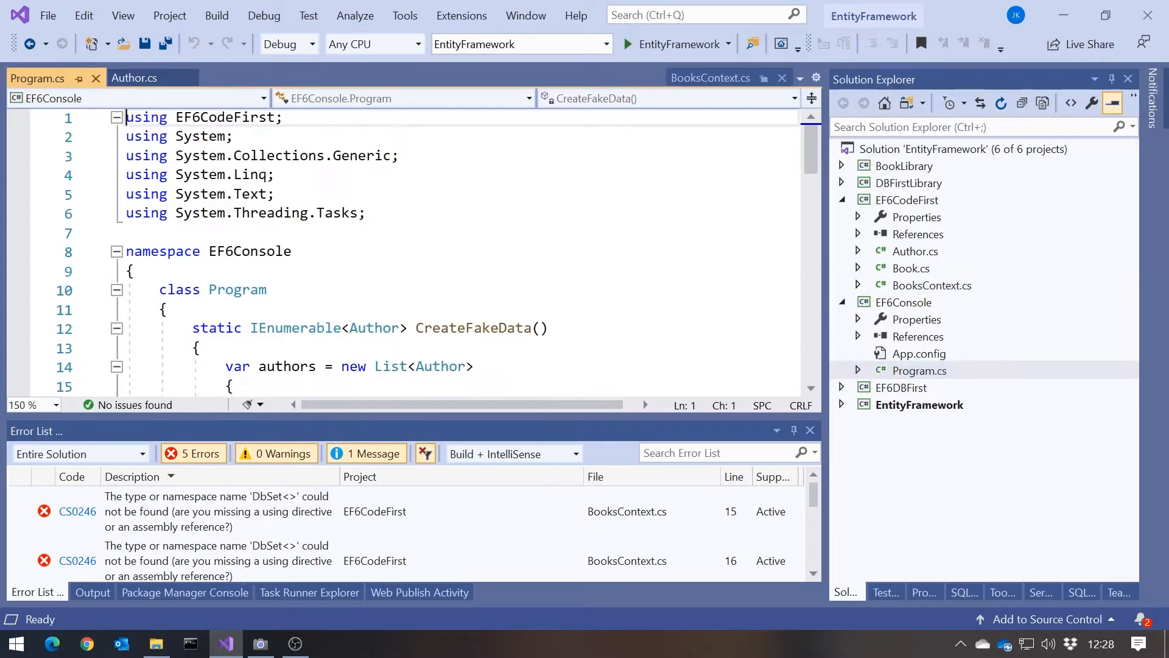
{"action": "key", "text": "shift+alt+Return"}
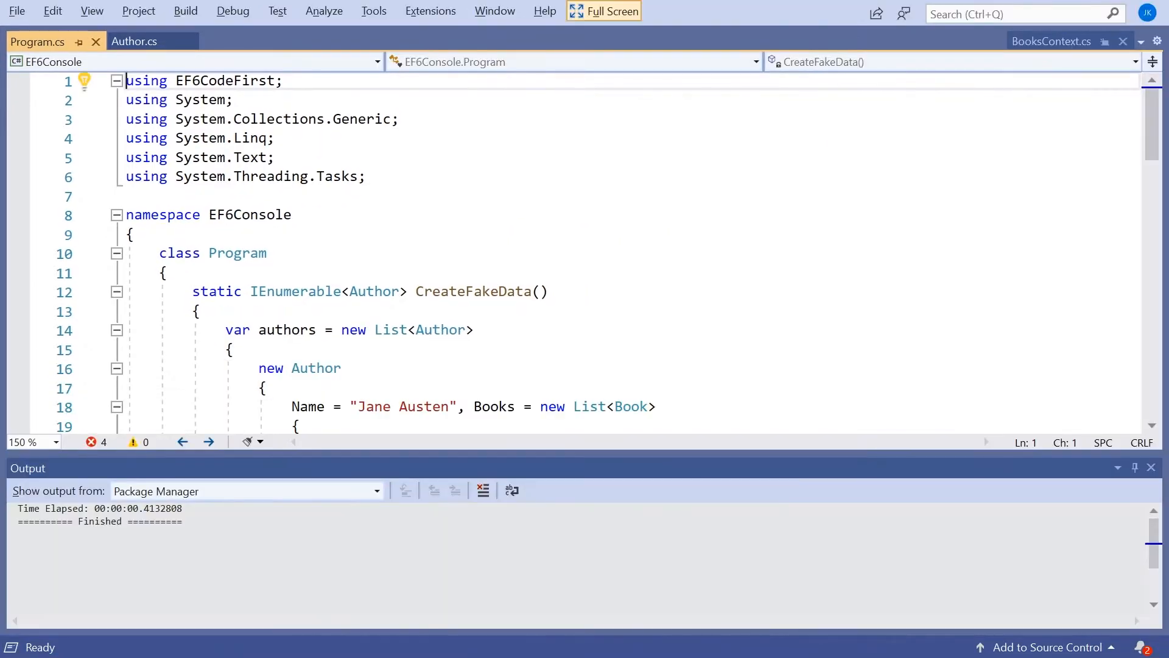
{"action": "left_click", "coordinate": [1152, 467]}
{"action": "scroll", "coordinate": [585, 338], "scroll_direction": "down", "scroll_amount": 3}
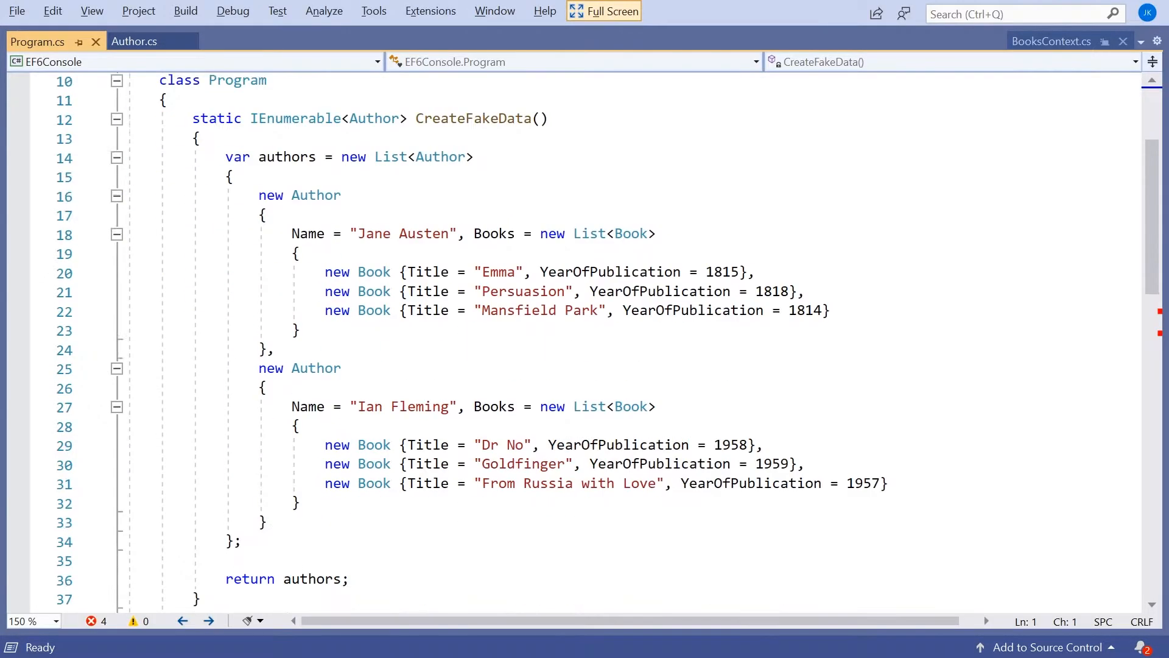
{"action": "scroll", "coordinate": [584, 338], "scroll_direction": "down", "scroll_amount": 5}
{"action": "scroll", "coordinate": [585, 338], "scroll_direction": "down", "scroll_amount": 2}
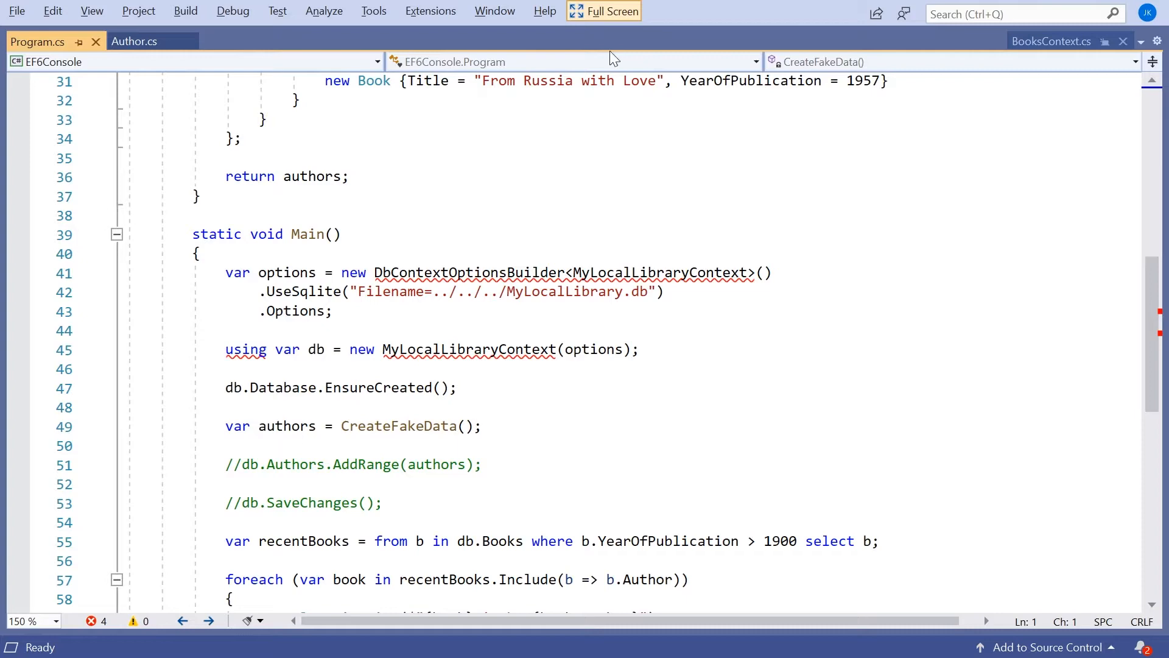
{"action": "left_click", "coordinate": [603, 12]}
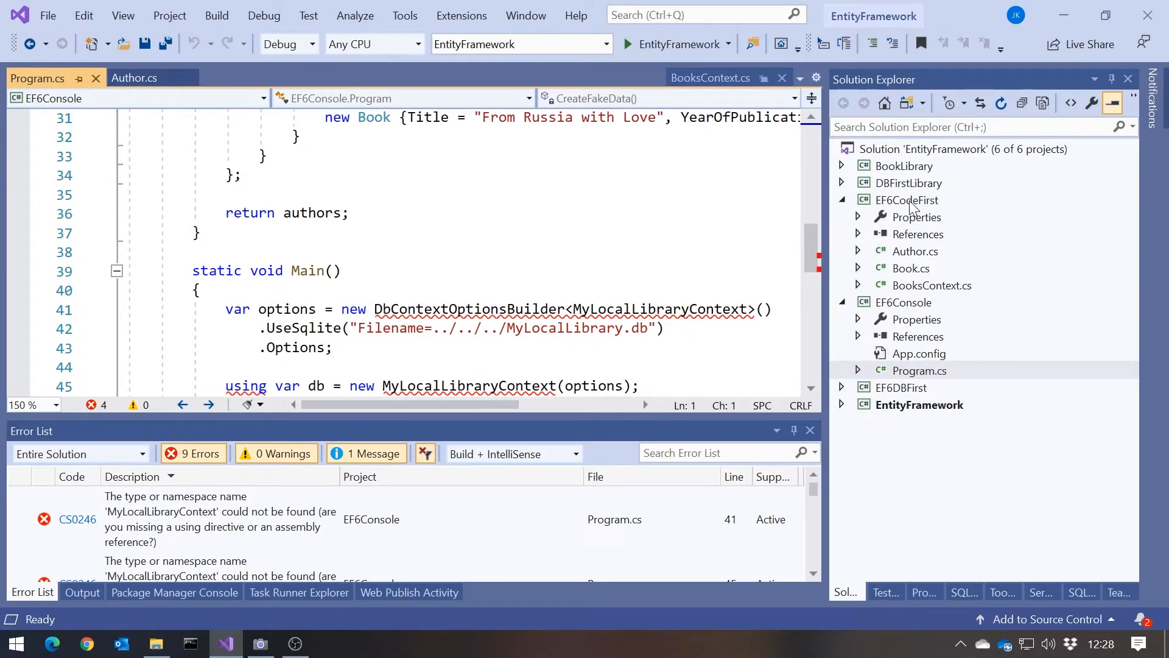
Step: Add an ADO.NET Entity Data Model item named BooksModel to EF6CodeFirst from the Data templates
{"action": "right_click", "coordinate": [909, 202]}
{"action": "mouse_move", "coordinate": [923, 280]}
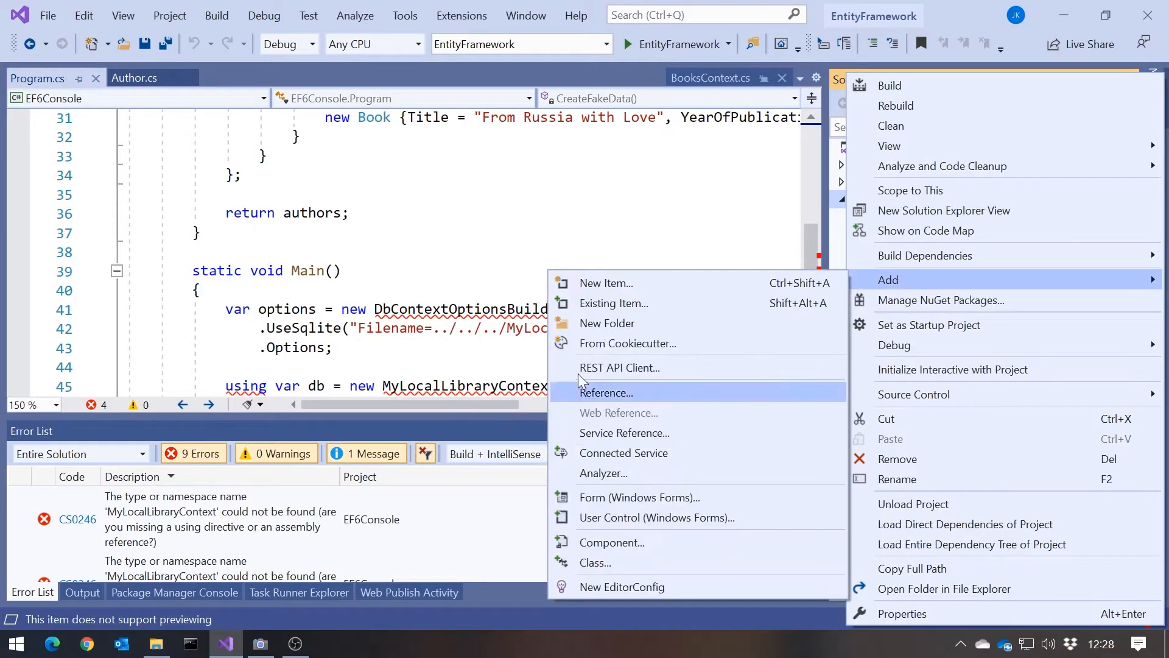
{"action": "left_click", "coordinate": [616, 291]}
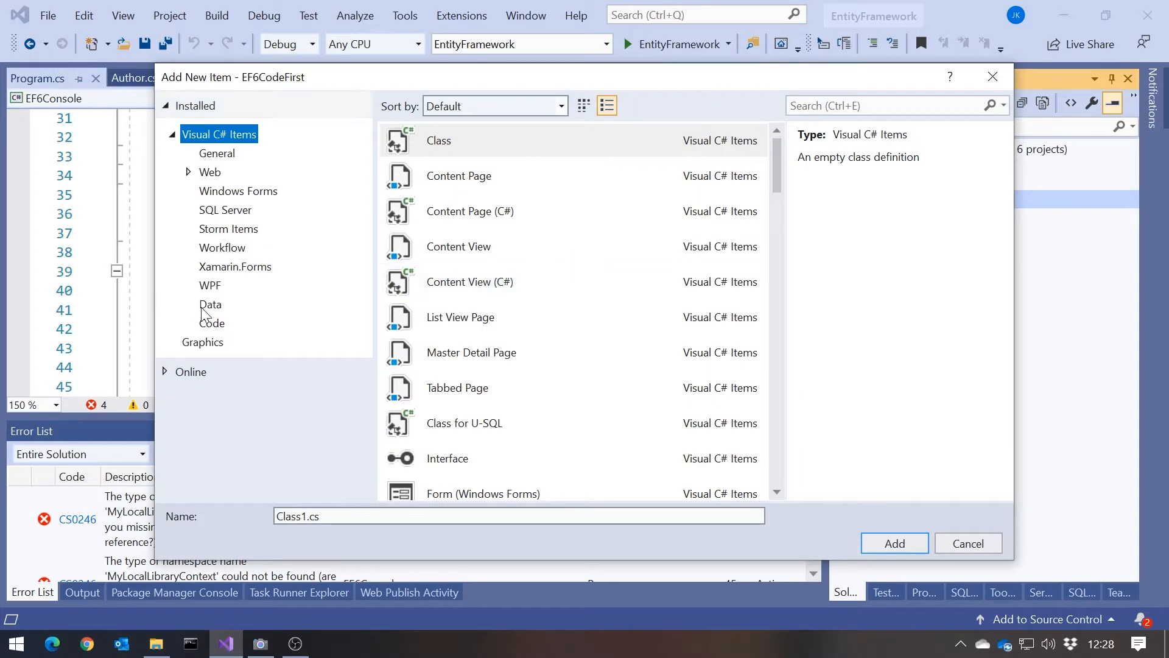
{"action": "left_click", "coordinate": [209, 305]}
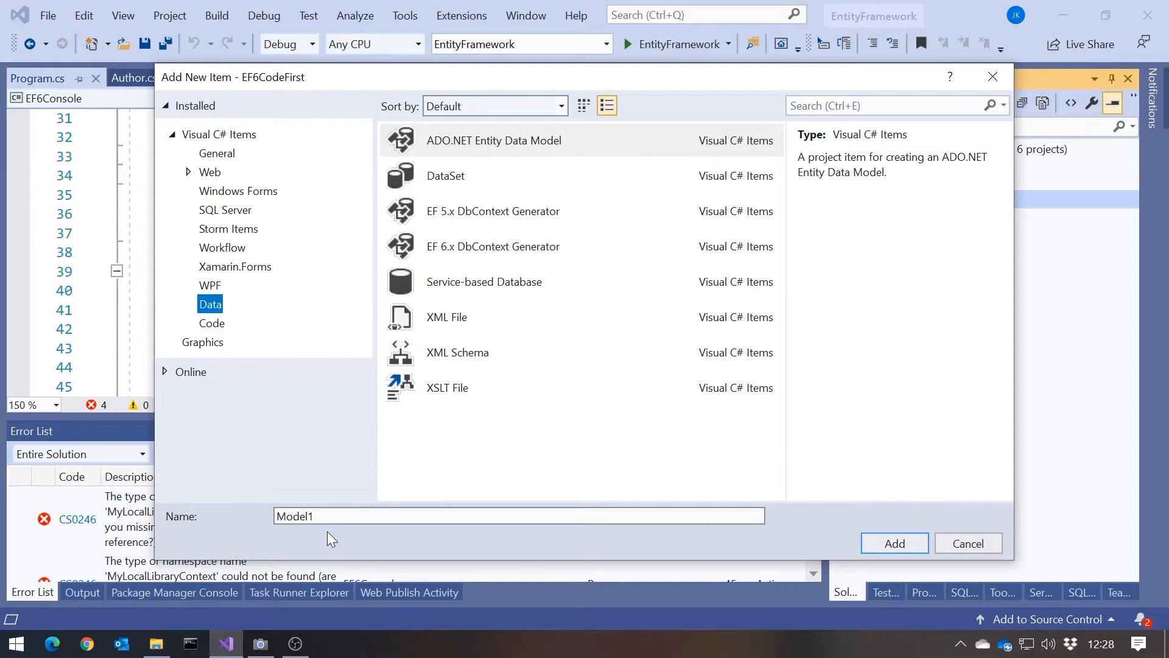
{"action": "key", "text": "alt+n"}
{"action": "type", "text": "Bo"}
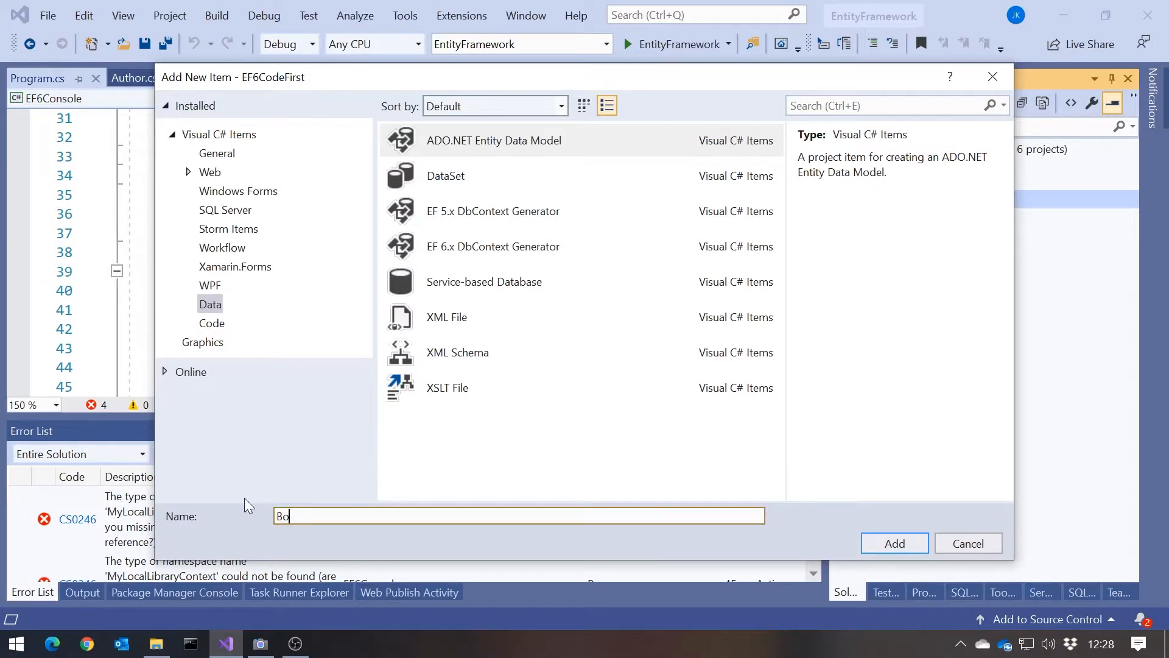
{"action": "type", "text": "el"}
{"action": "left_click", "coordinate": [873, 547]}
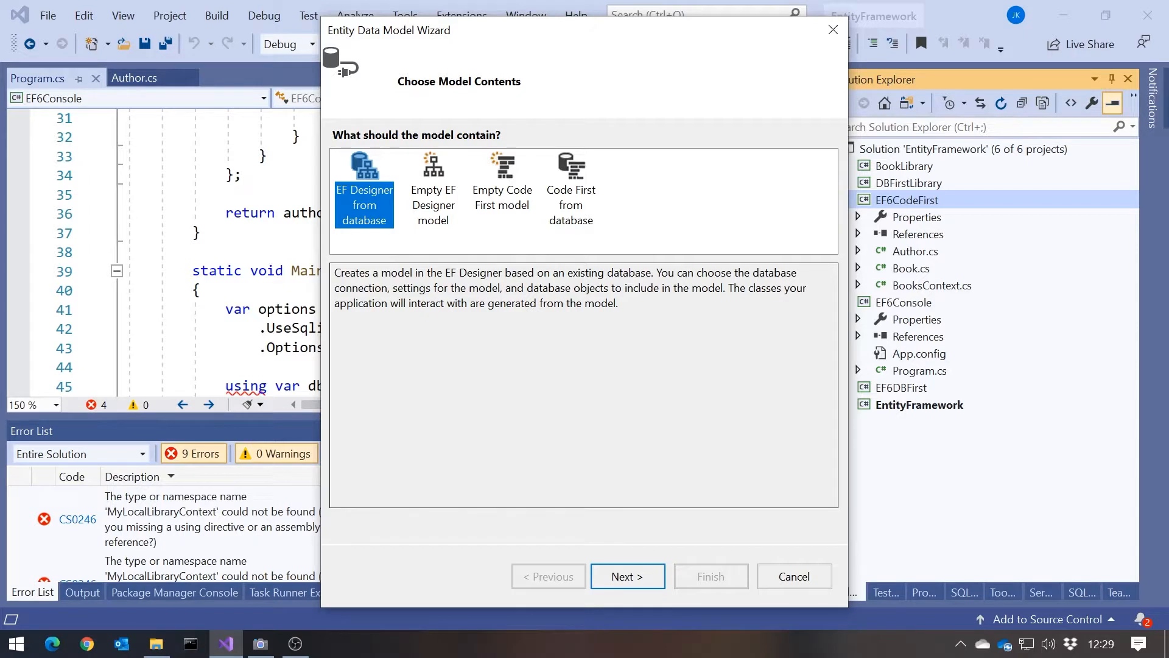
Step: Choose the Empty Code First model contents and finish the wizard
{"action": "left_click", "coordinate": [614, 235]}
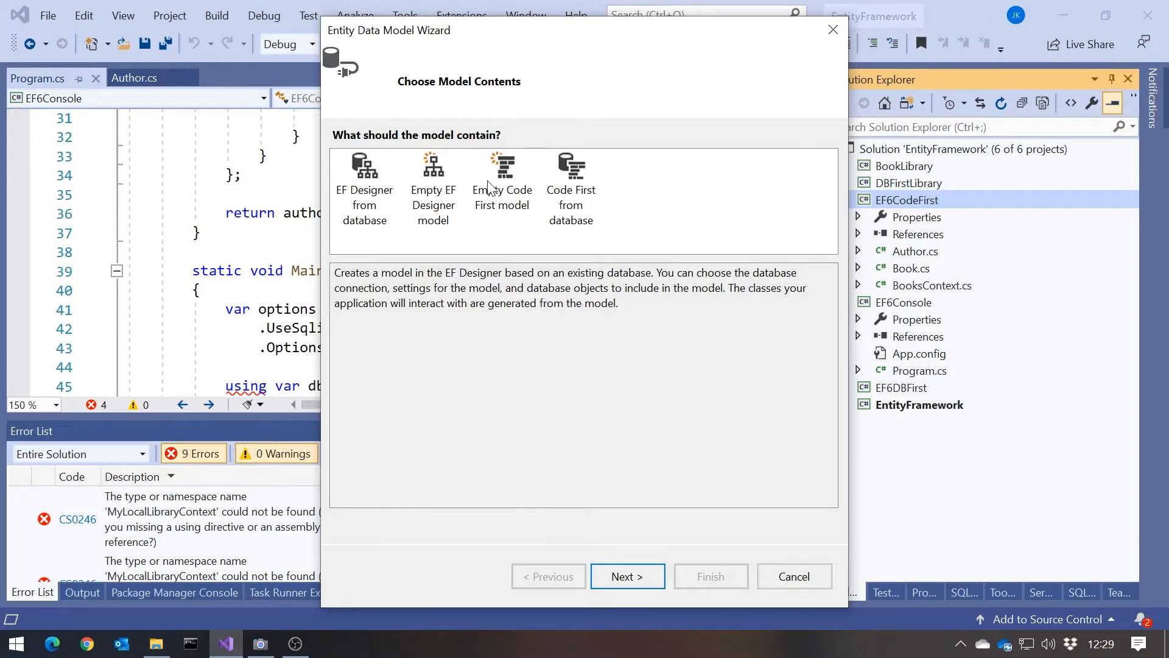
{"action": "left_click", "coordinate": [505, 198]}
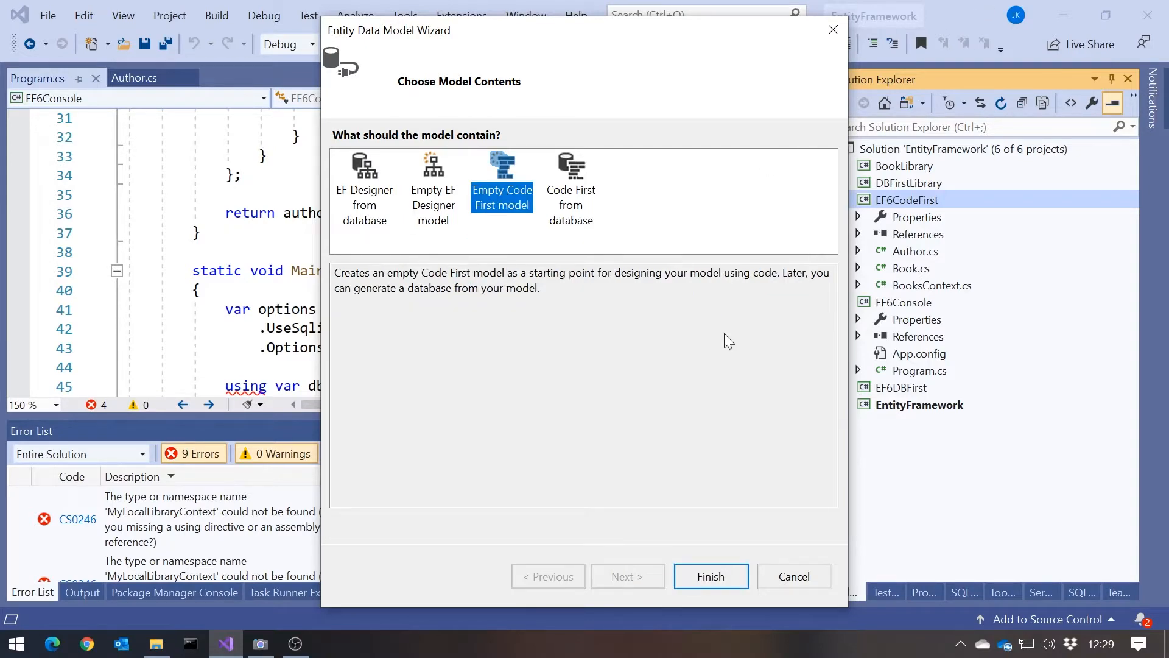
{"action": "left_click", "coordinate": [686, 577]}
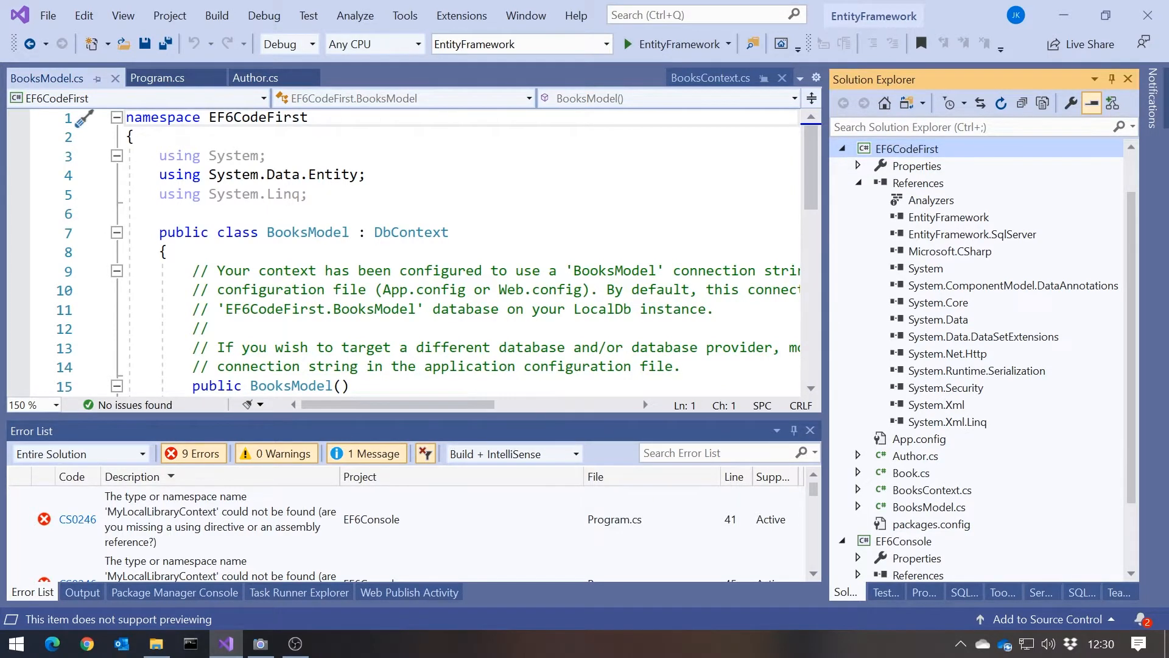
Step: Delete the generated BooksModel.cs, keeping the EntityFramework references and config files
{"action": "left_click", "coordinate": [927, 508]}
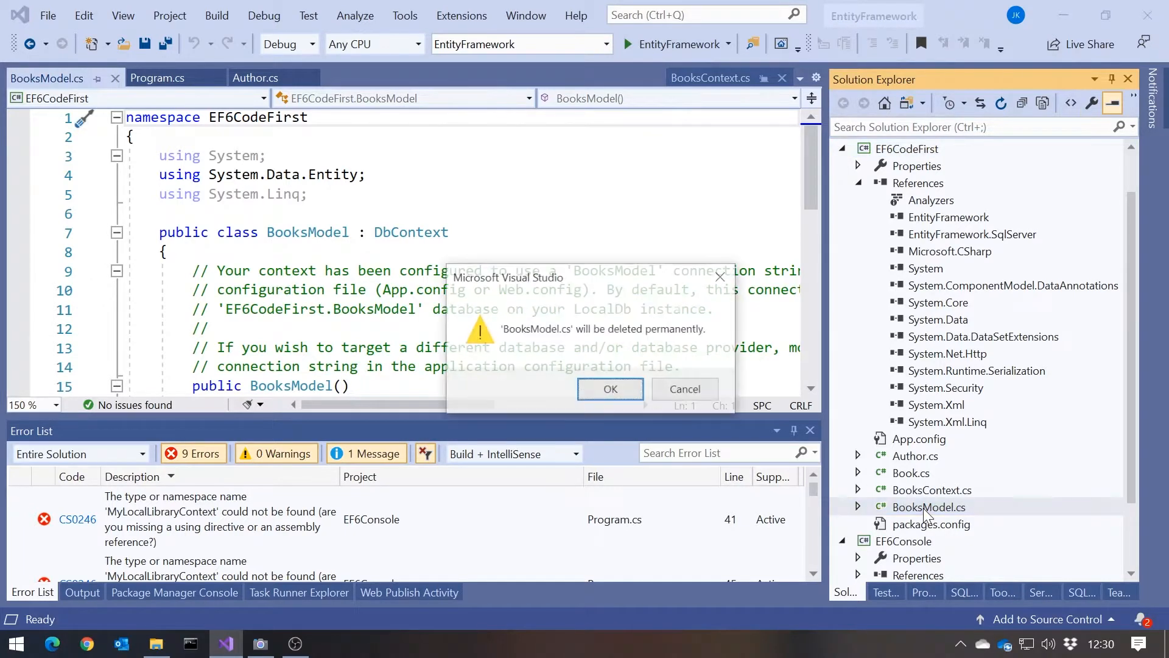
{"action": "left_click", "coordinate": [605, 390]}
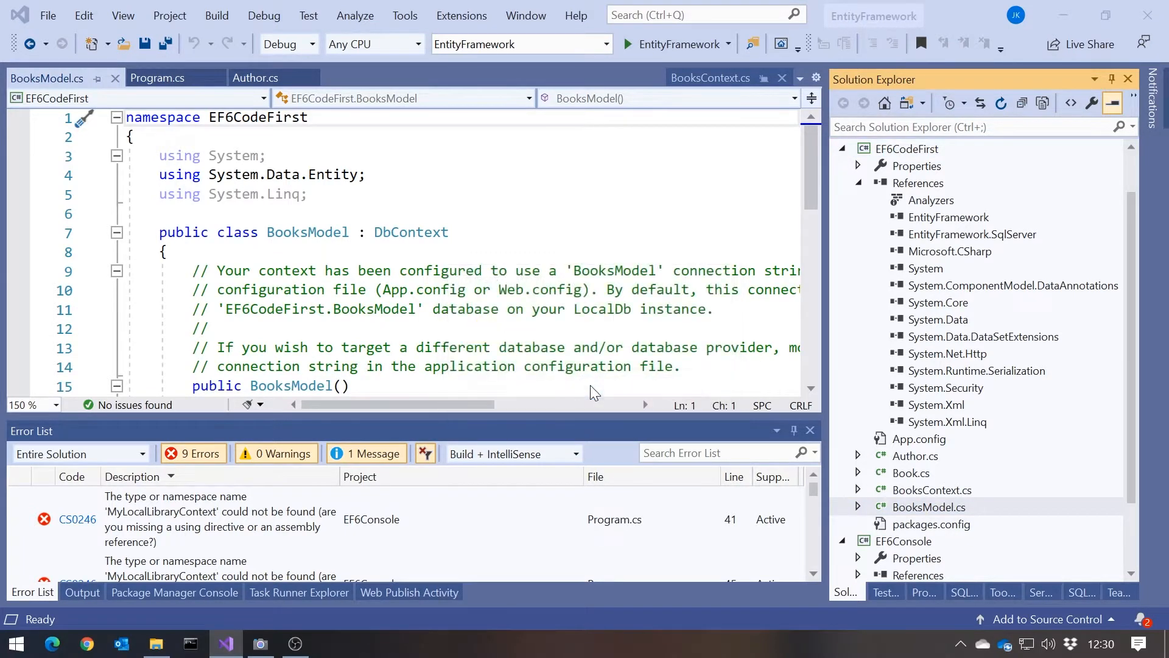
Step: In BooksContext.cs import System.Data.Entity via the quick fix and remove the constructor block
{"action": "left_click", "coordinate": [939, 491]}
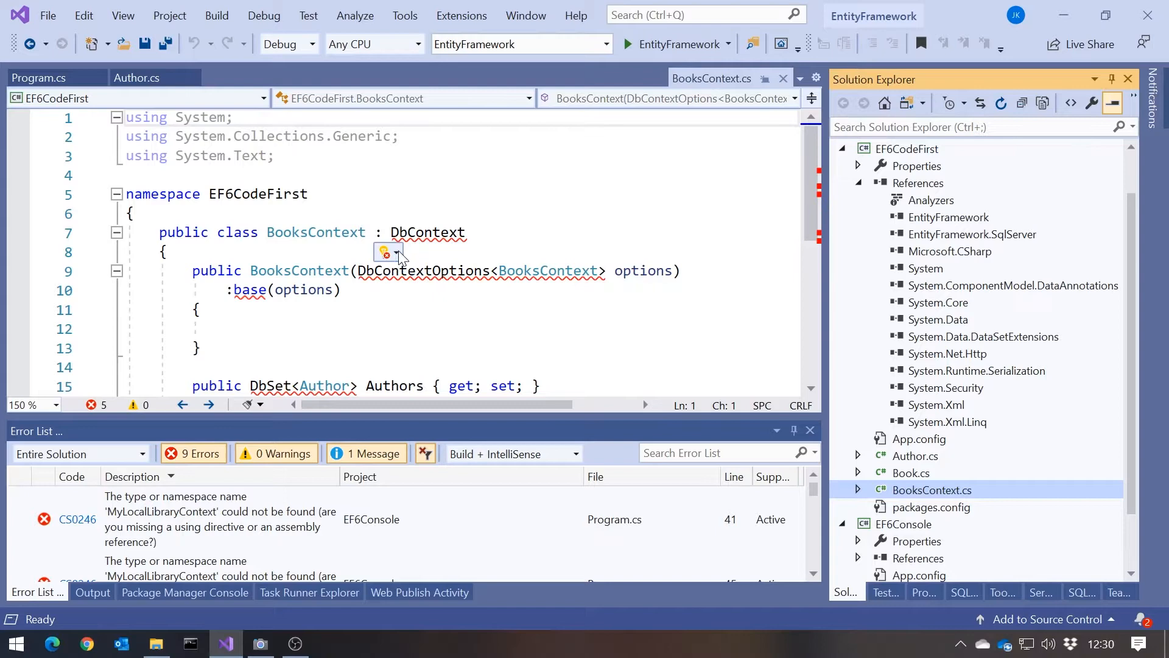
{"action": "left_click", "coordinate": [398, 254]}
{"action": "key", "text": "Return"}
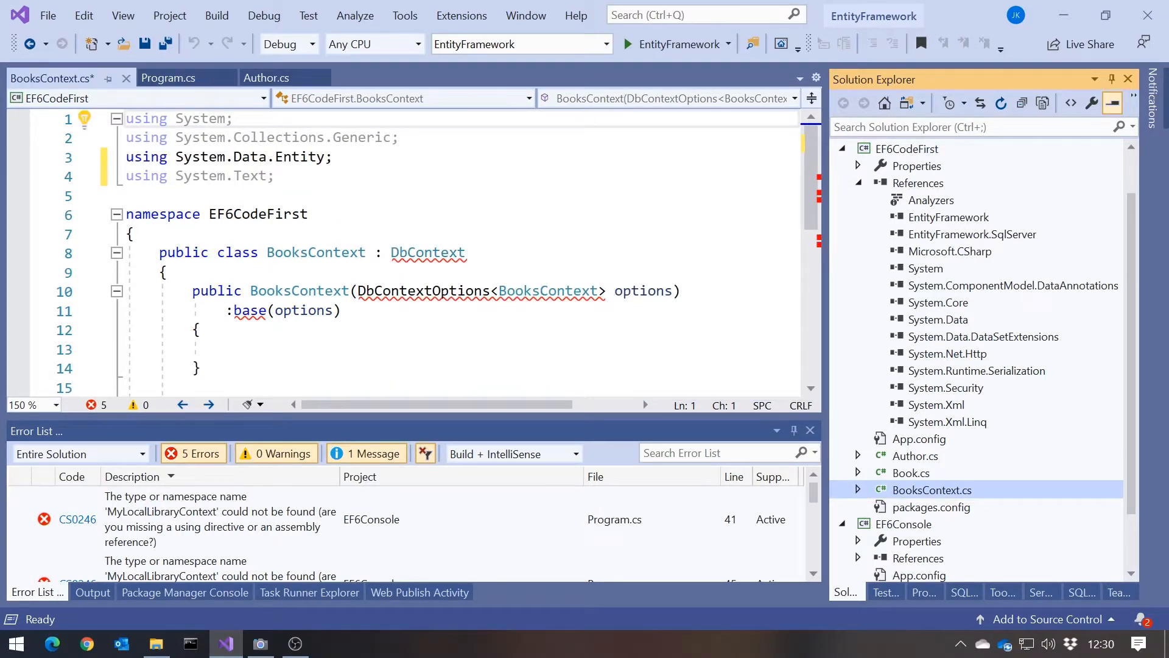
{"action": "scroll", "coordinate": [411, 256], "scroll_direction": "down", "scroll_amount": 3}
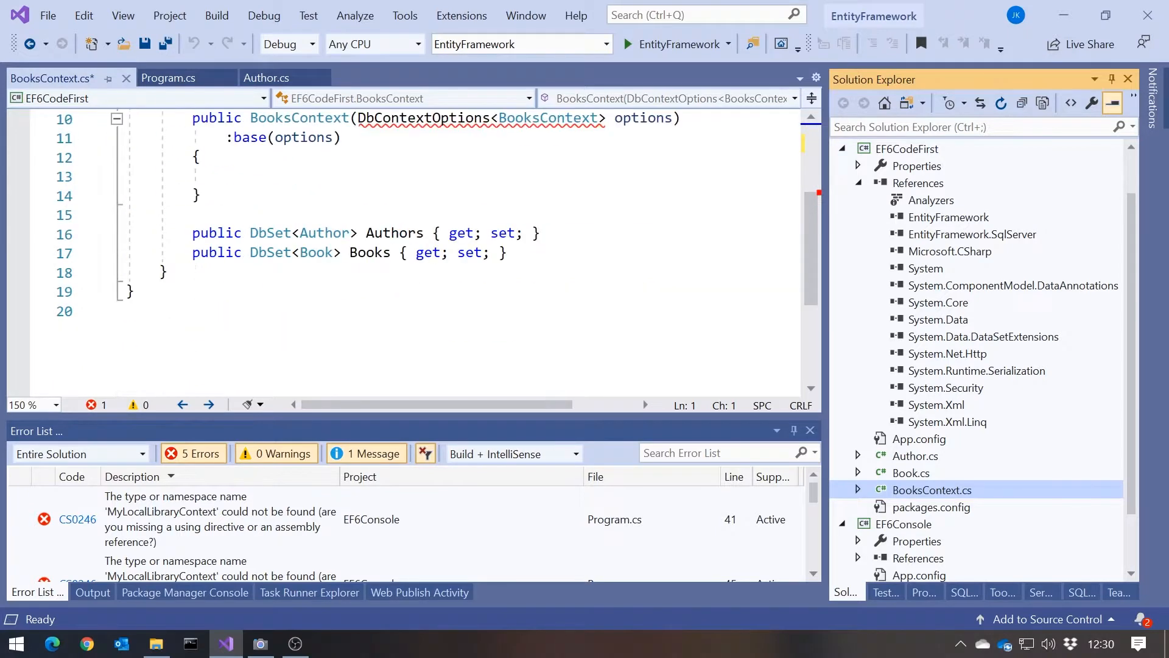
{"action": "scroll", "coordinate": [412, 257], "scroll_direction": "up", "scroll_amount": 2}
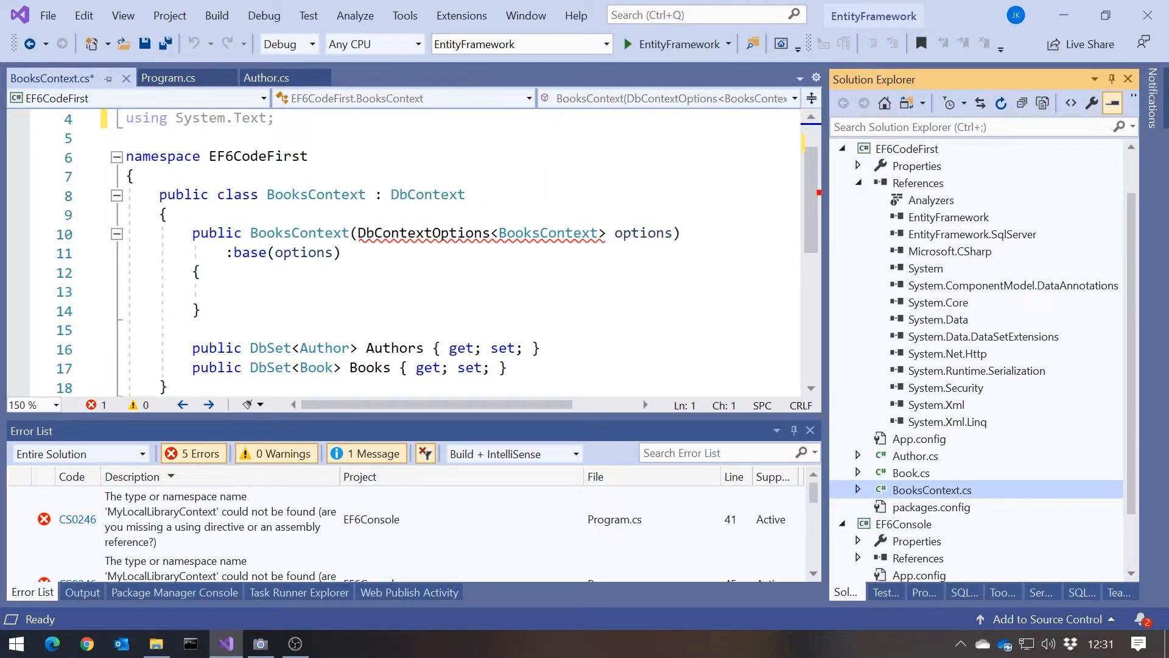
{"action": "left_click_drag", "start_coordinate": [93, 330], "coordinate": [93, 251]}
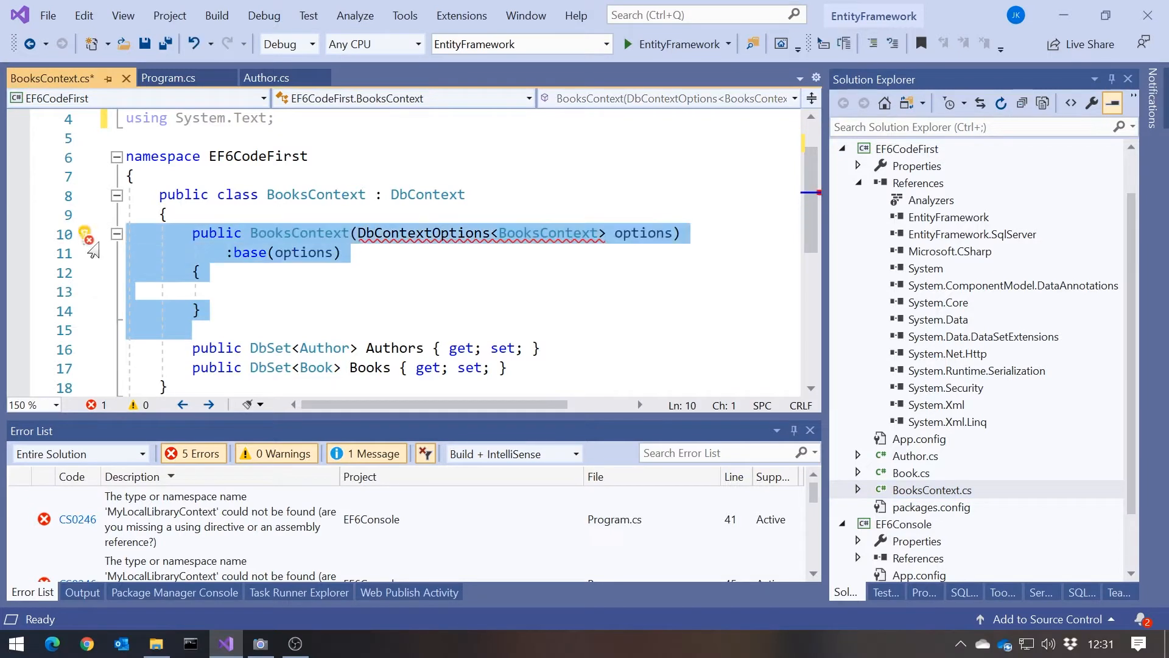
{"action": "key", "text": "Delete"}
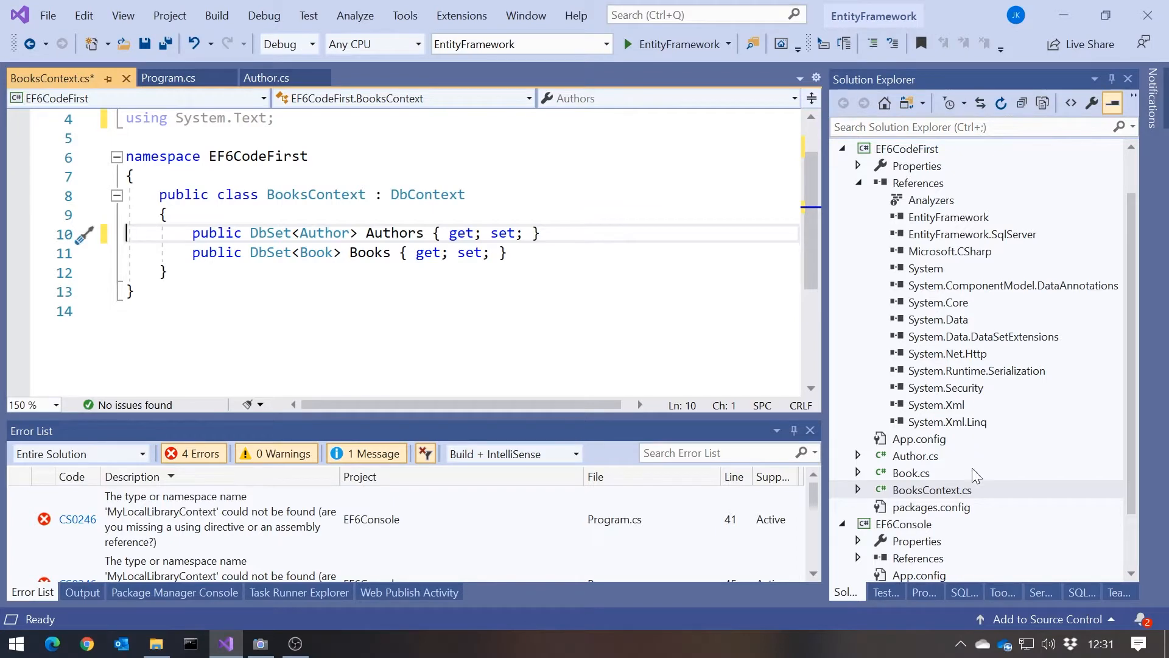
{"action": "scroll", "coordinate": [925, 544], "scroll_direction": "down", "scroll_amount": 2}
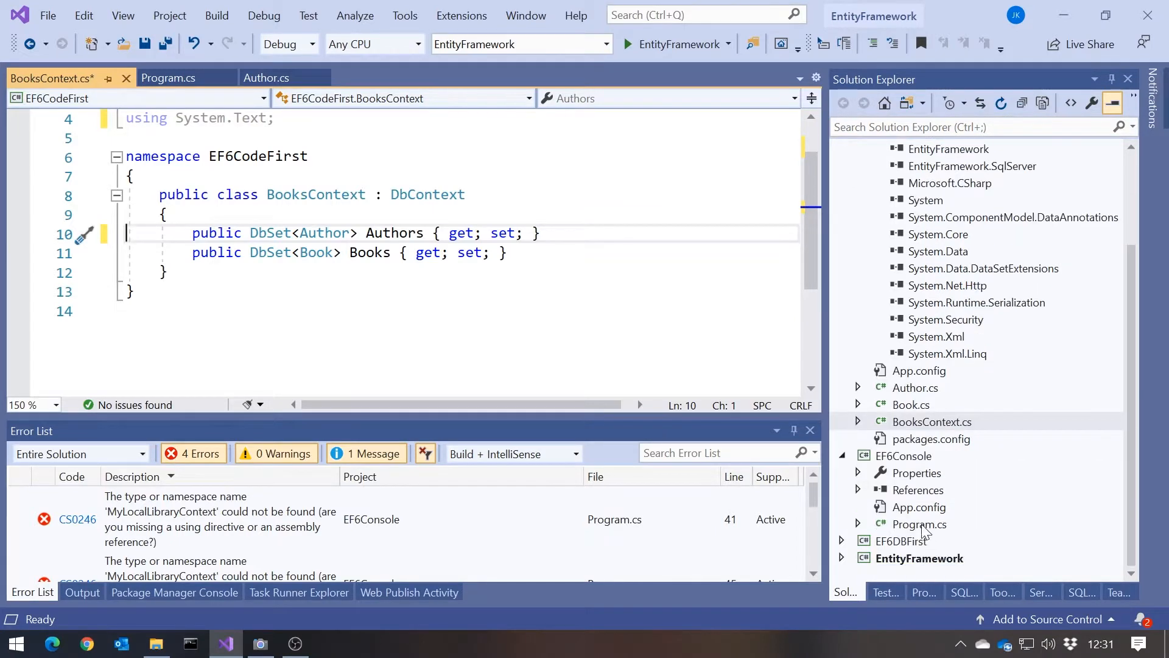
Step: In Main, drop the options builder and create a parameterless BooksContext instead of MyLocalLibraryContext(options)
{"action": "left_click", "coordinate": [921, 525]}
{"action": "key", "text": "shift+alt+Return"}
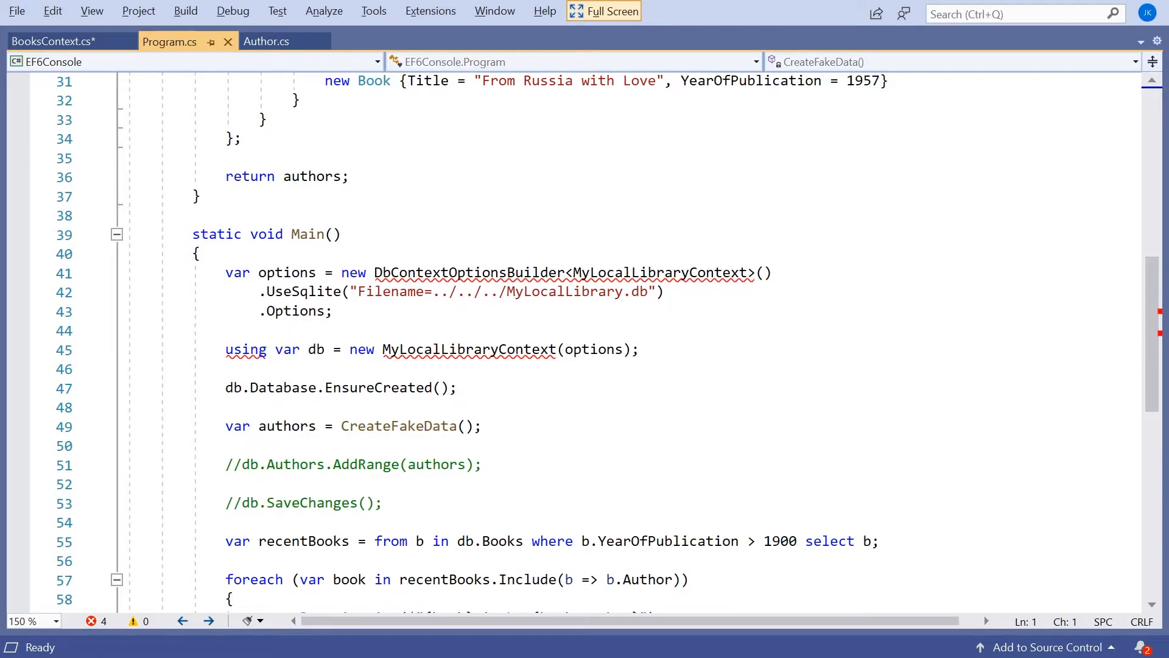
{"action": "left_click_drag", "start_coordinate": [226, 273], "coordinate": [333, 311]}
{"action": "key", "text": "Delete"}
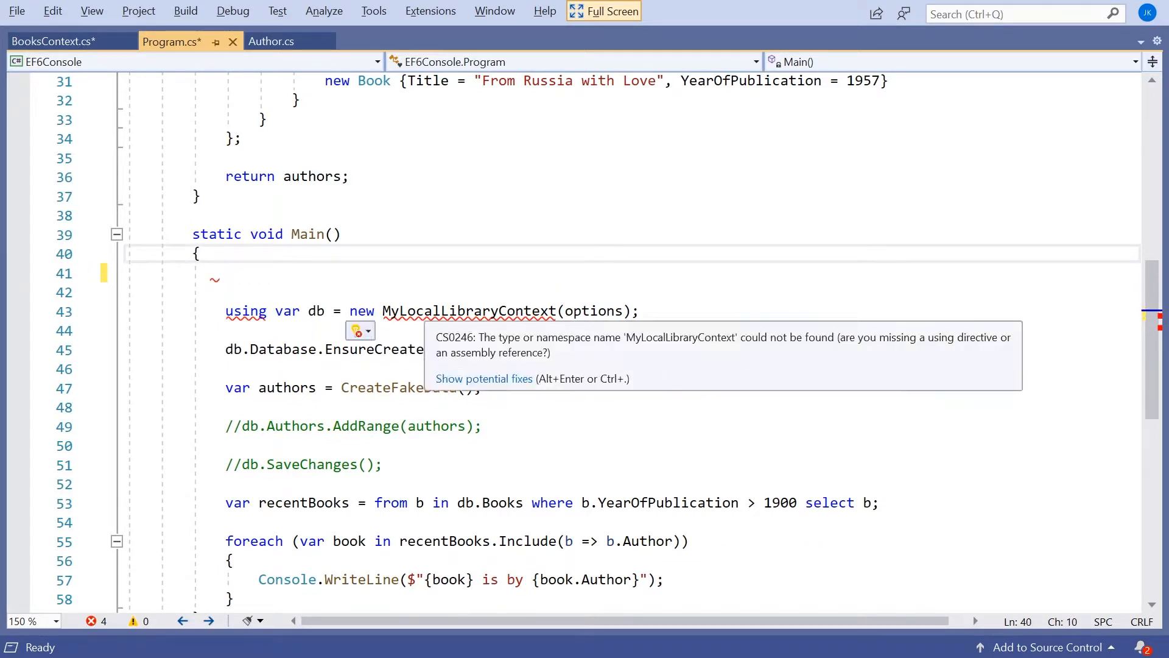
{"action": "double_click", "coordinate": [428, 310]}
{"action": "type", "text": "Book"}
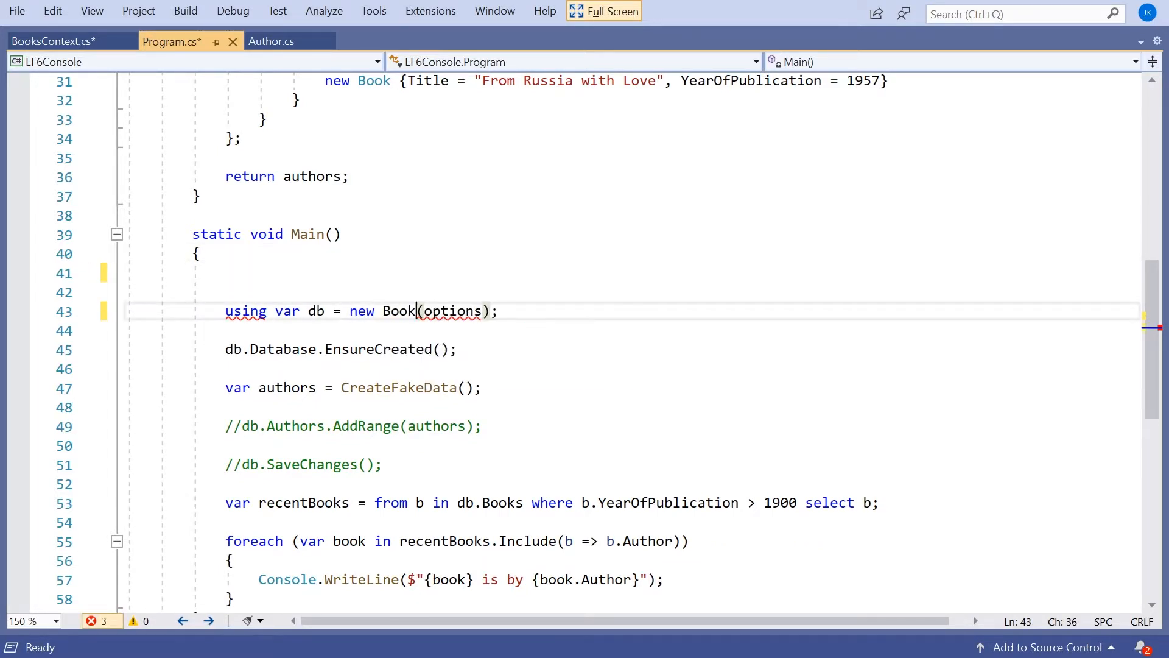
{"action": "key", "text": "Down"}
{"action": "key", "text": "Tab"}
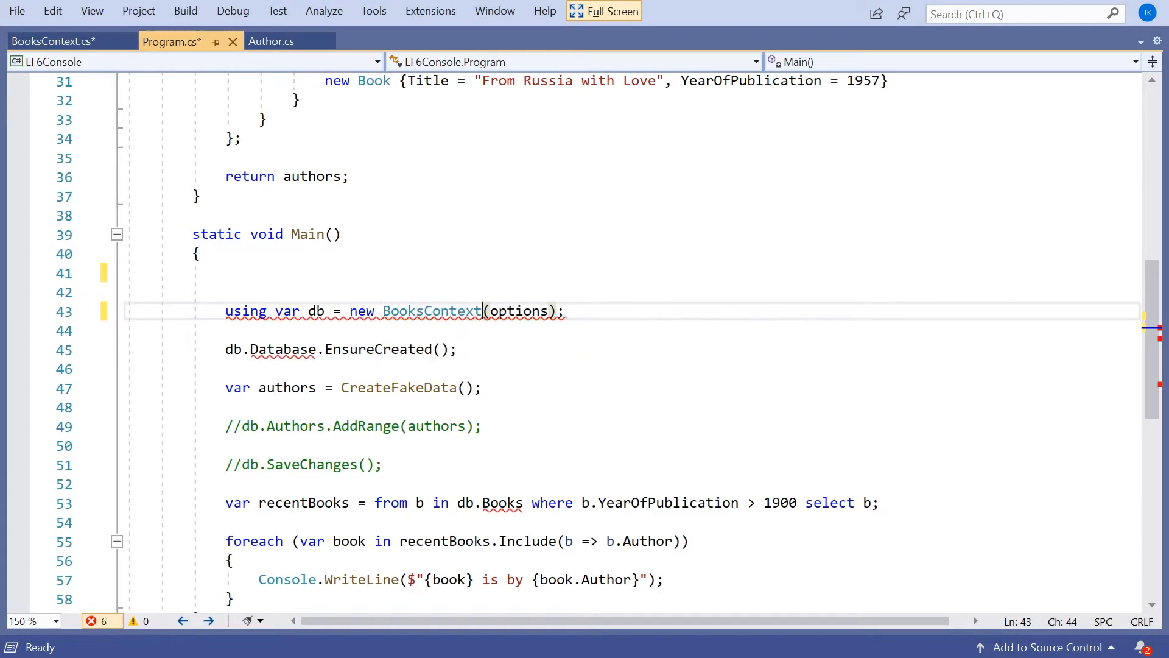
{"action": "double_click", "coordinate": [520, 311]}
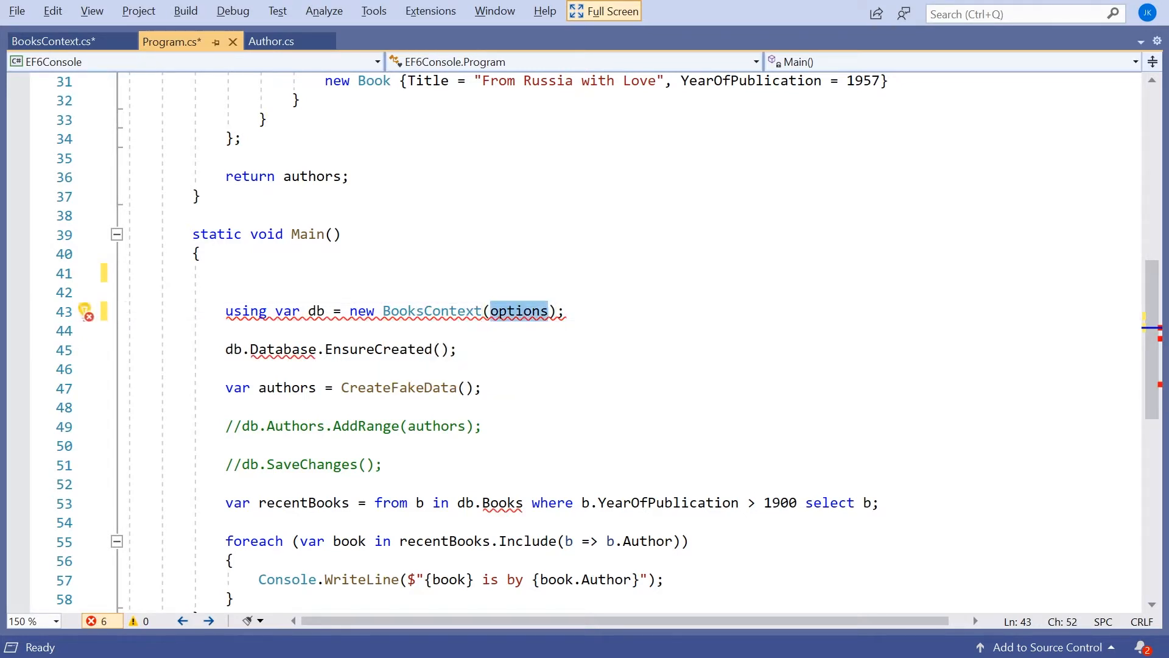
{"action": "key", "text": "Delete"}
Step: Wrap Main's body in a braced using block on the context and remove the EnsureCreated line
{"action": "left_click", "coordinate": [275, 310]}
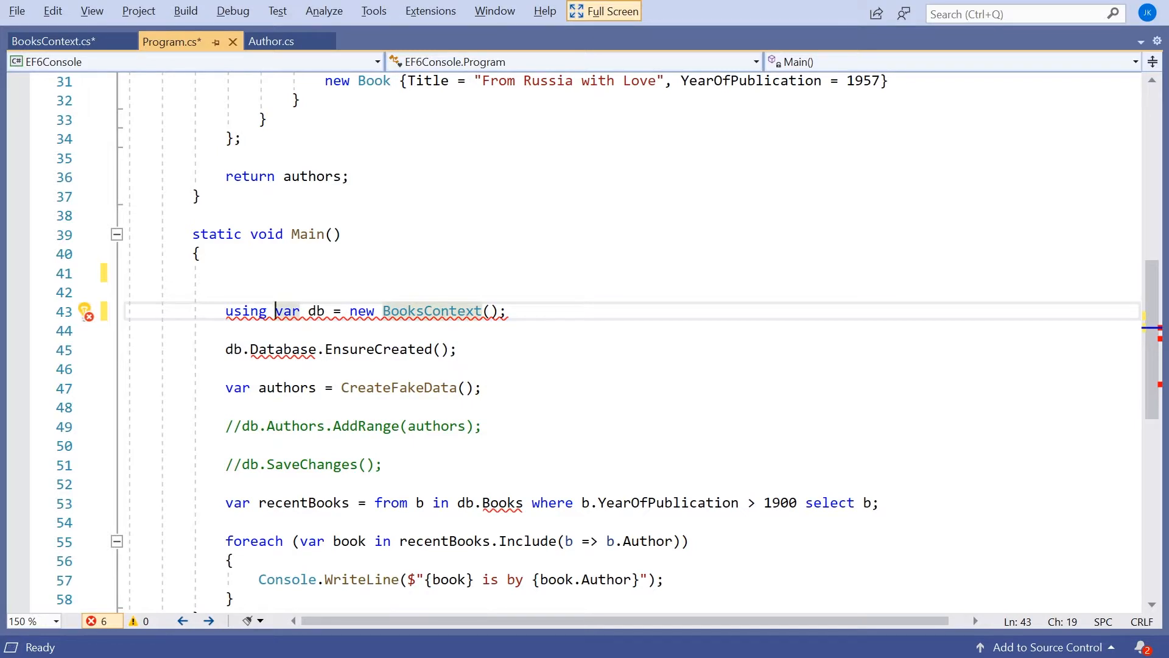
{"action": "type", "text": "("}
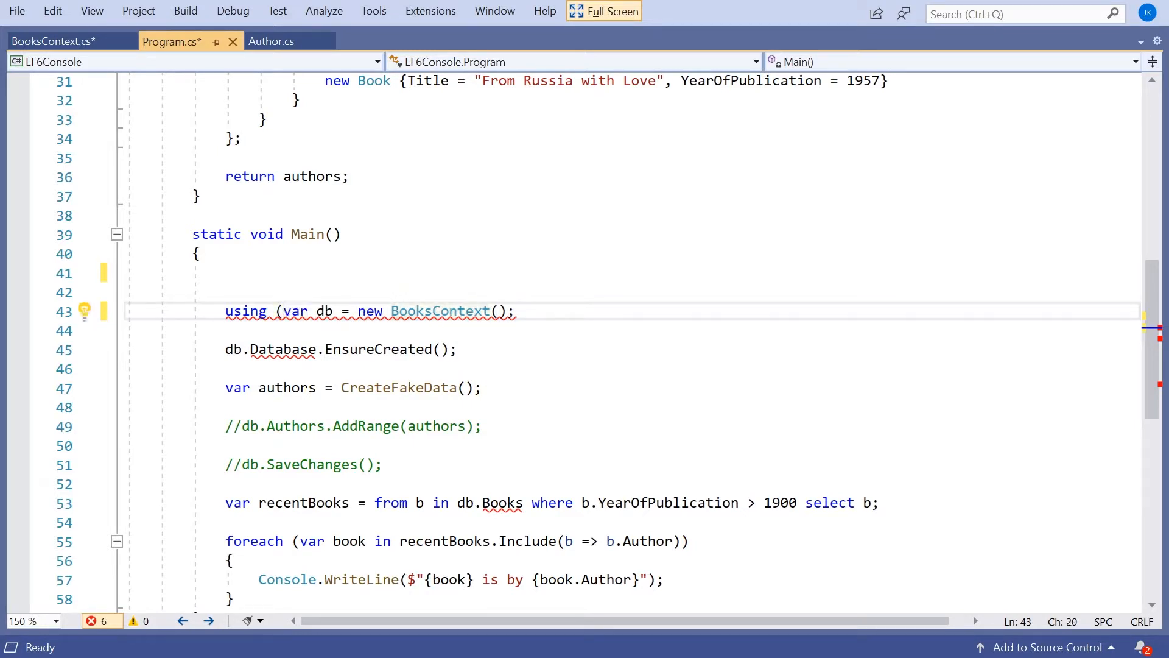
{"action": "key", "text": "End"}
{"action": "key", "text": "BackSpace"}
{"action": "type", "text": ")"}
{"action": "key", "text": "Return"}
{"action": "type", "text": "{"}
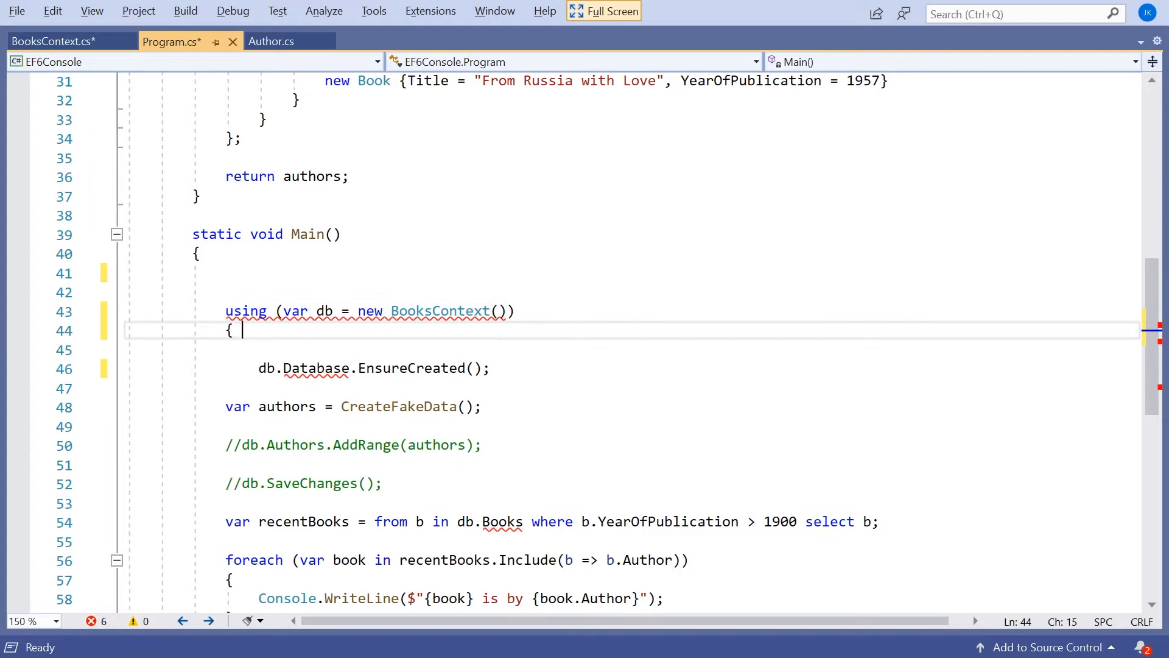
{"action": "scroll", "coordinate": [585, 347], "scroll_direction": "down", "scroll_amount": 4}
{"action": "left_click", "coordinate": [236, 388]}
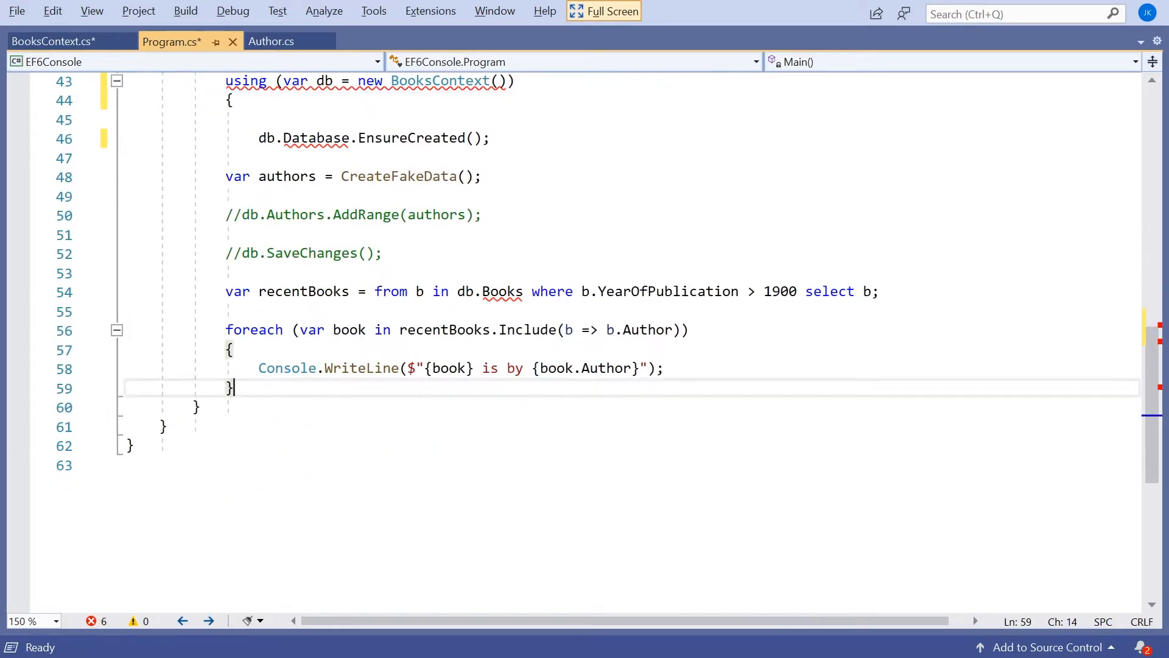
{"action": "key", "text": "Return"}
{"action": "type", "text": "}"}
{"action": "scroll", "coordinate": [106, 327], "scroll_direction": "up", "scroll_amount": 3}
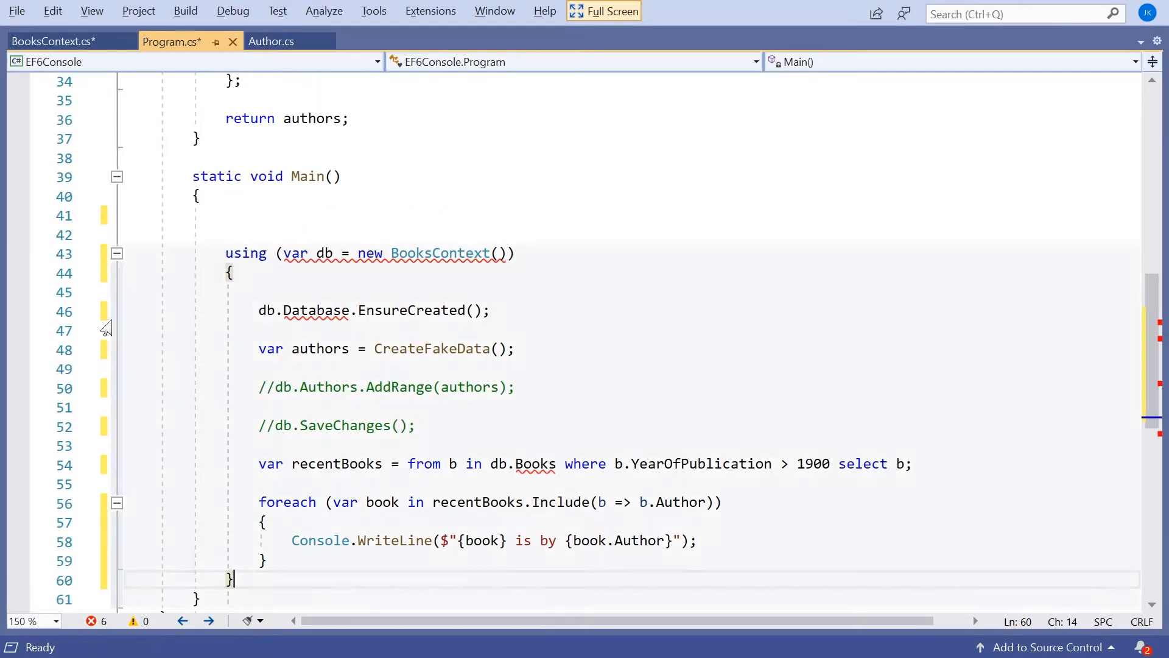
{"action": "left_click", "coordinate": [106, 317]}
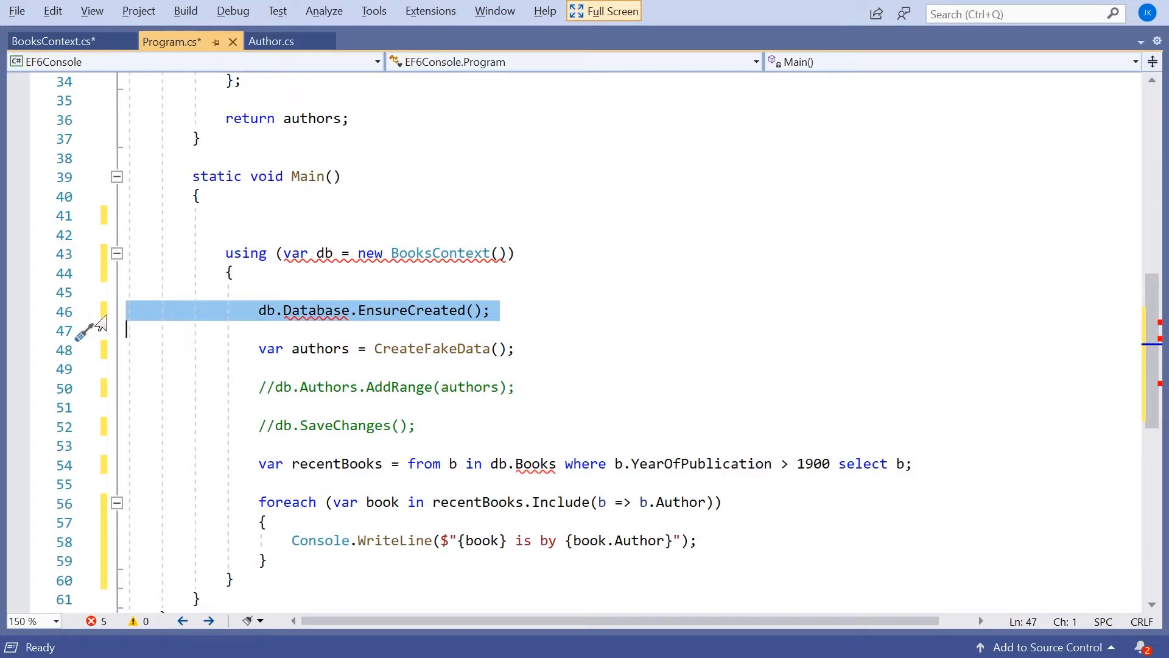
{"action": "key", "text": "Delete"}
{"action": "key", "text": "Delete"}
{"action": "key", "text": "Up"}
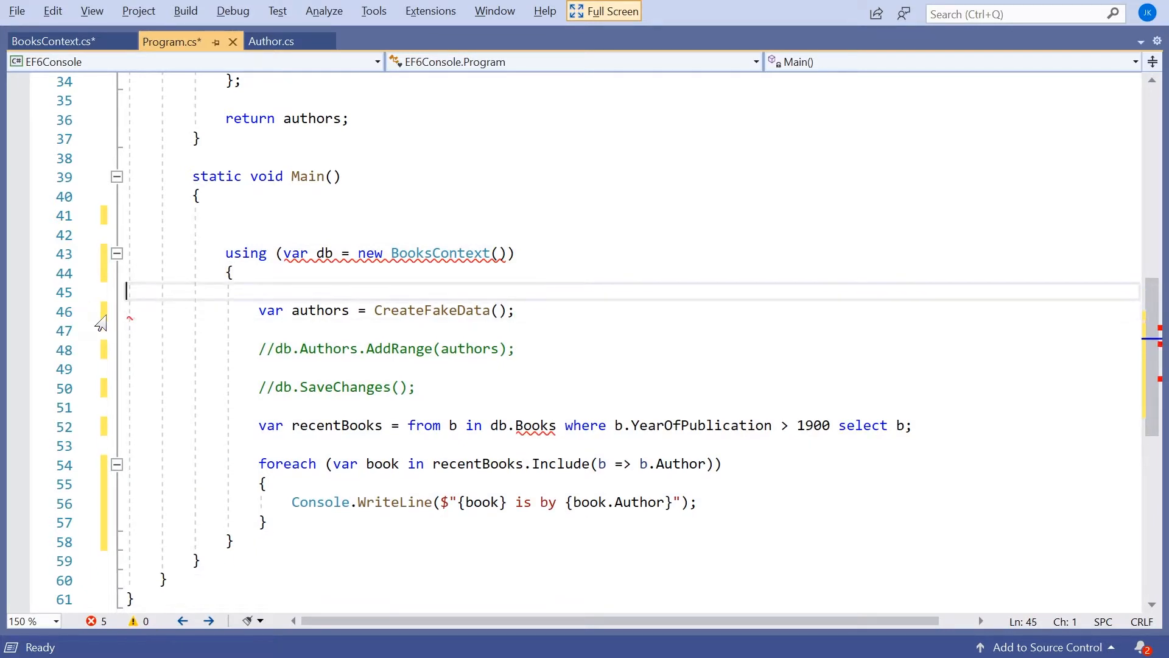
{"action": "key", "text": "Delete"}
Step: Install the local EntityFramework 6.2.0 package through the quick-action fix
{"action": "left_click", "coordinate": [302, 464]}
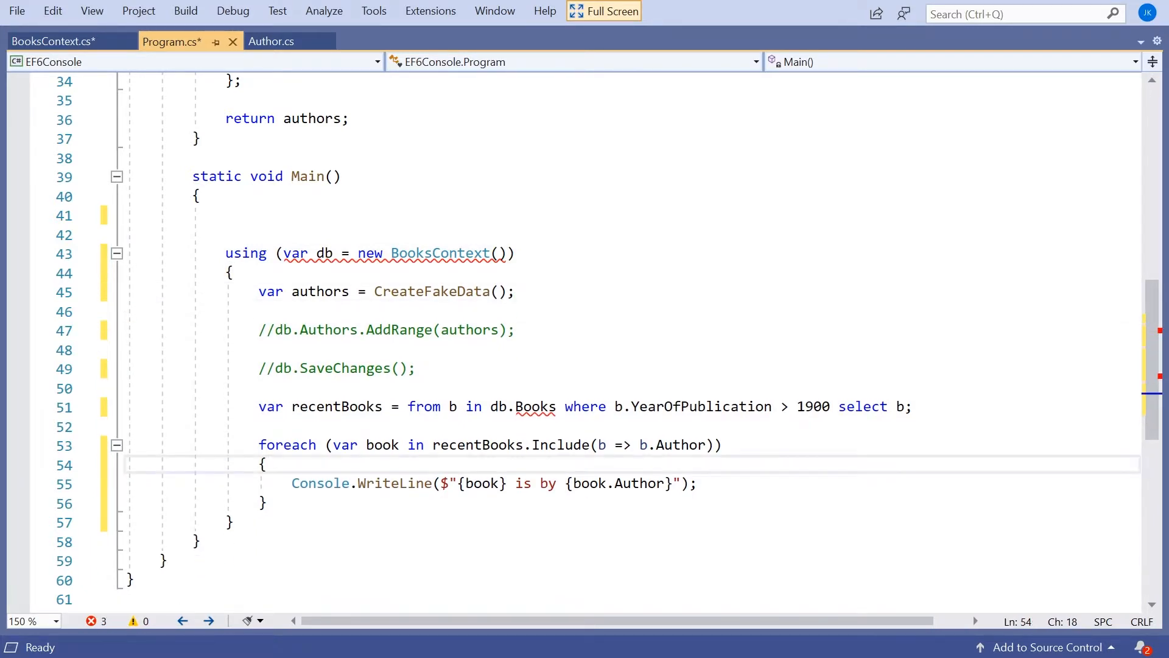
{"action": "left_click", "coordinate": [408, 272]}
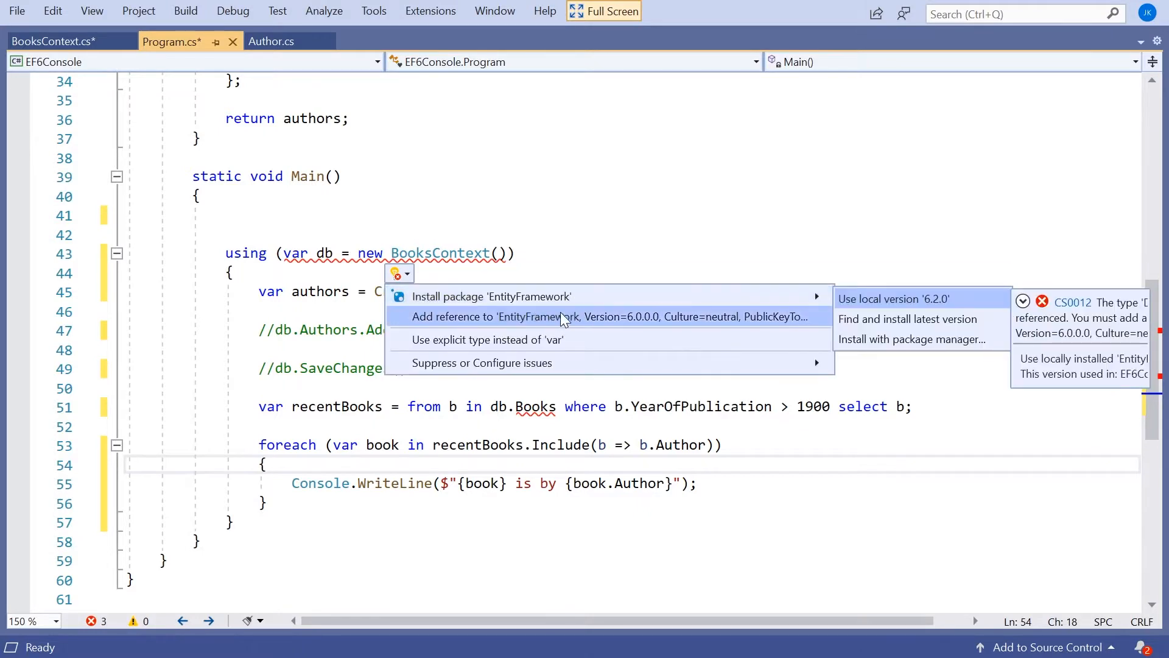
{"action": "left_click", "coordinate": [811, 293]}
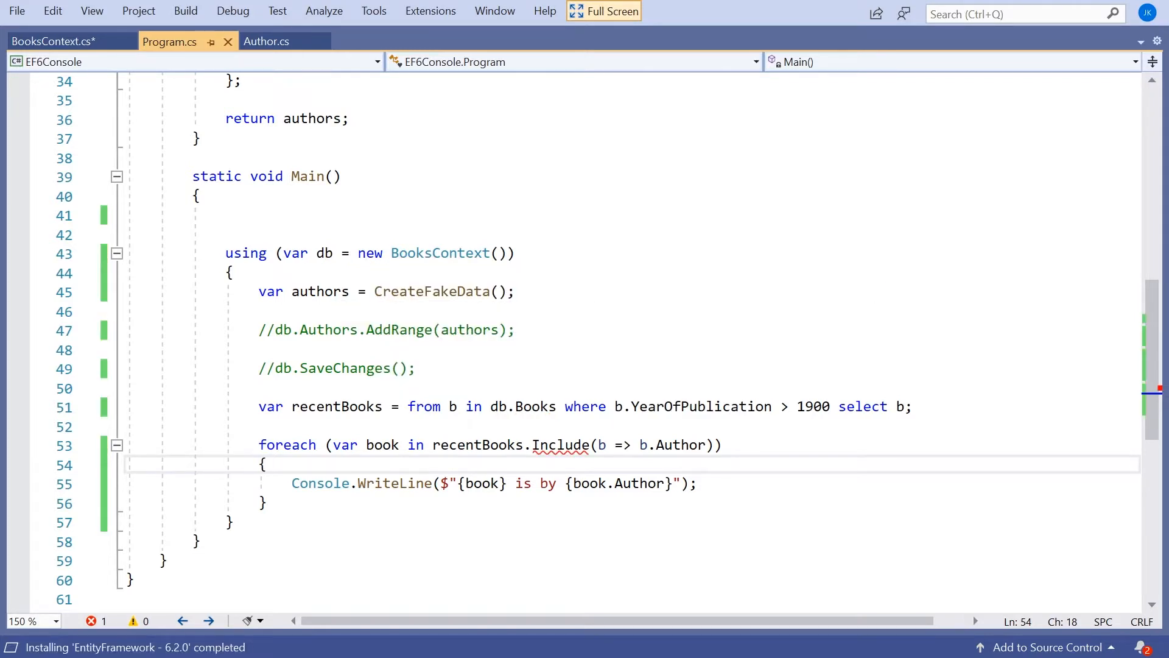
Step: Comment out the recentBooks query and loop, and uncomment the Authors AddRange and SaveChanges lines
{"action": "left_click", "coordinate": [274, 330]}
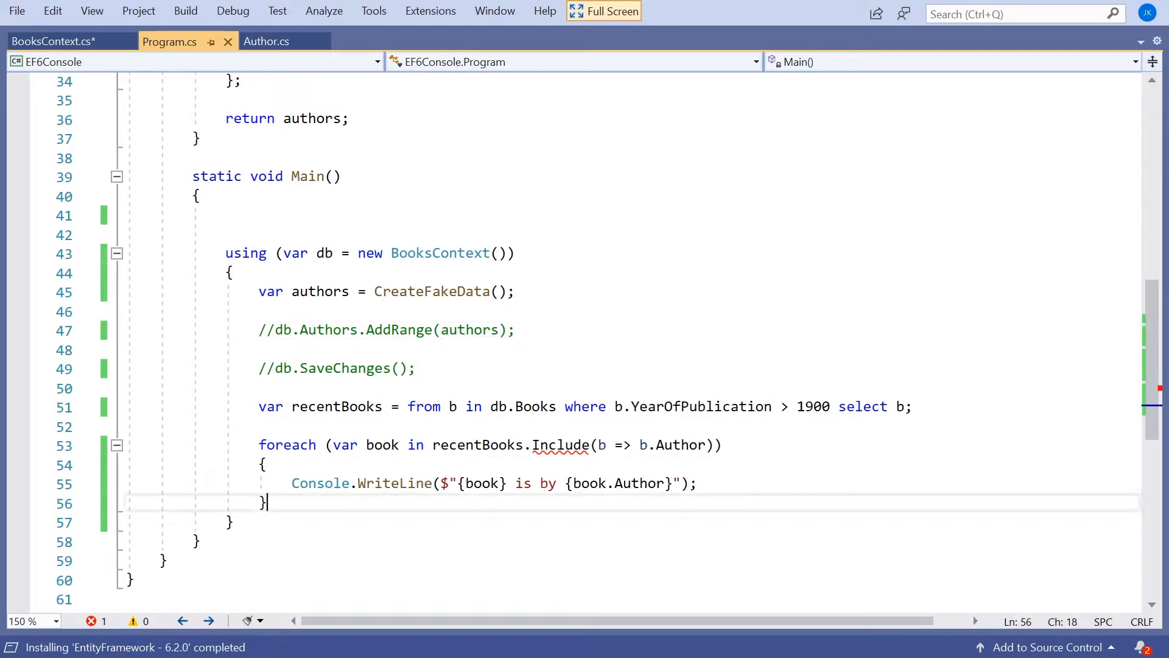
{"action": "left_click_drag", "start_coordinate": [267, 502], "coordinate": [143, 406]}
{"action": "key", "text": "ctrl+k"}
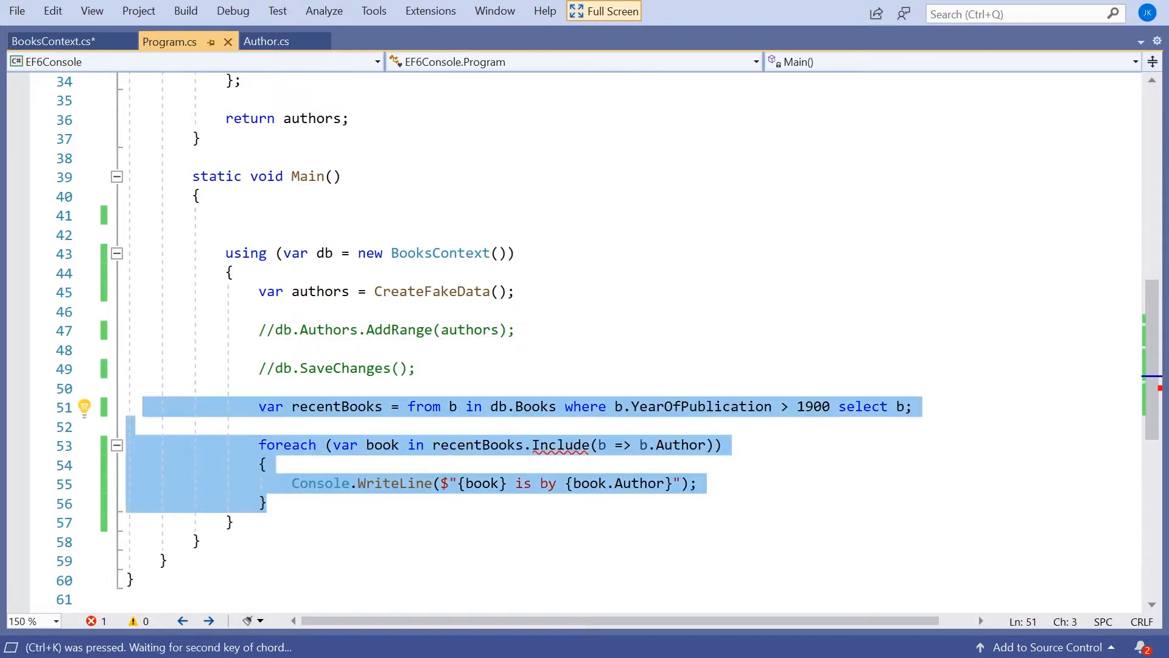
{"action": "key", "text": "ctrl+c"}
{"action": "left_click_drag", "start_coordinate": [416, 368], "coordinate": [79, 332]}
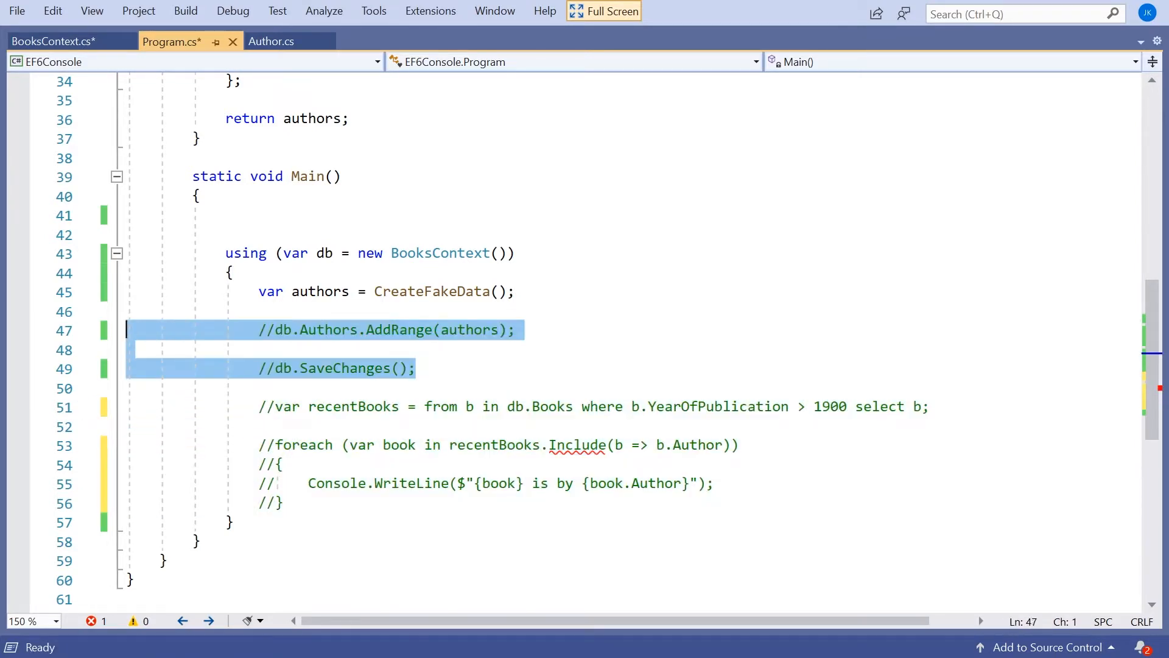
{"action": "key", "text": "ctrl+k"}
{"action": "key", "text": "ctrl+u"}
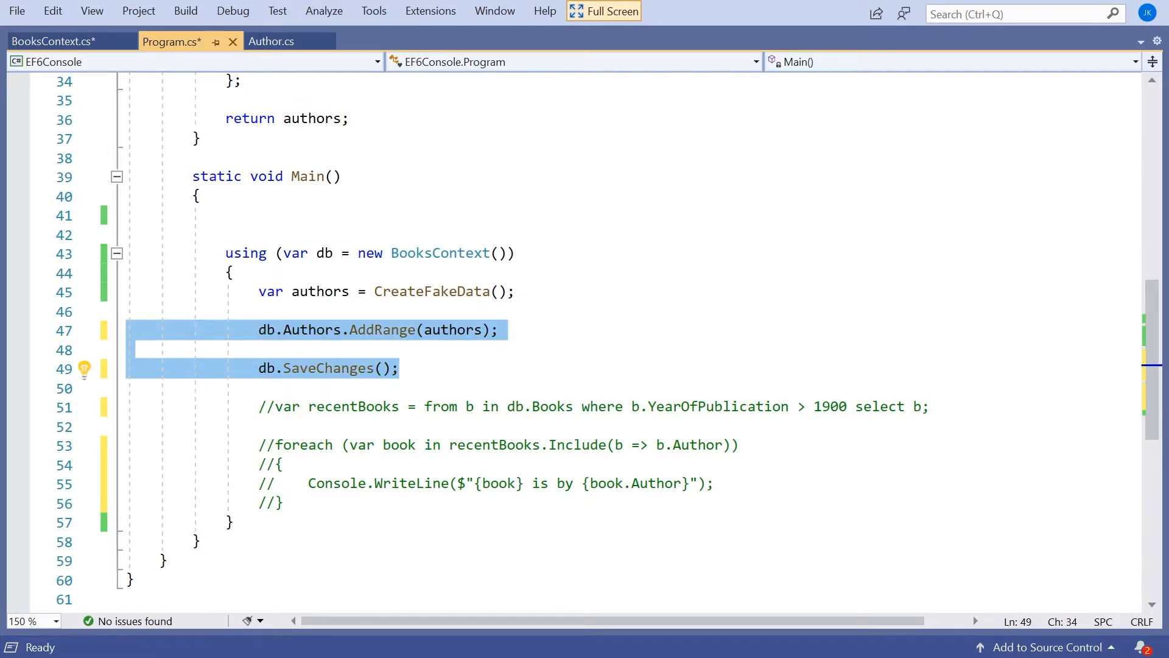
{"action": "key", "text": "Right"}
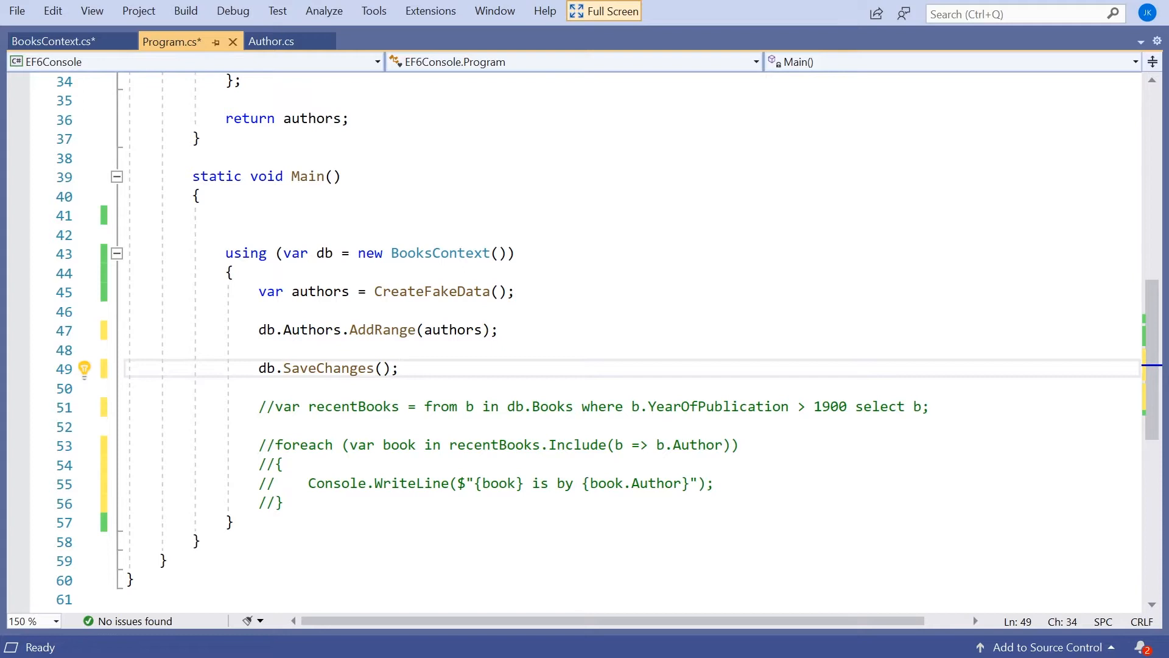
Step: Make EF6Console the startup project and build and run it with Ctrl+F5
{"action": "left_click", "coordinate": [595, 12]}
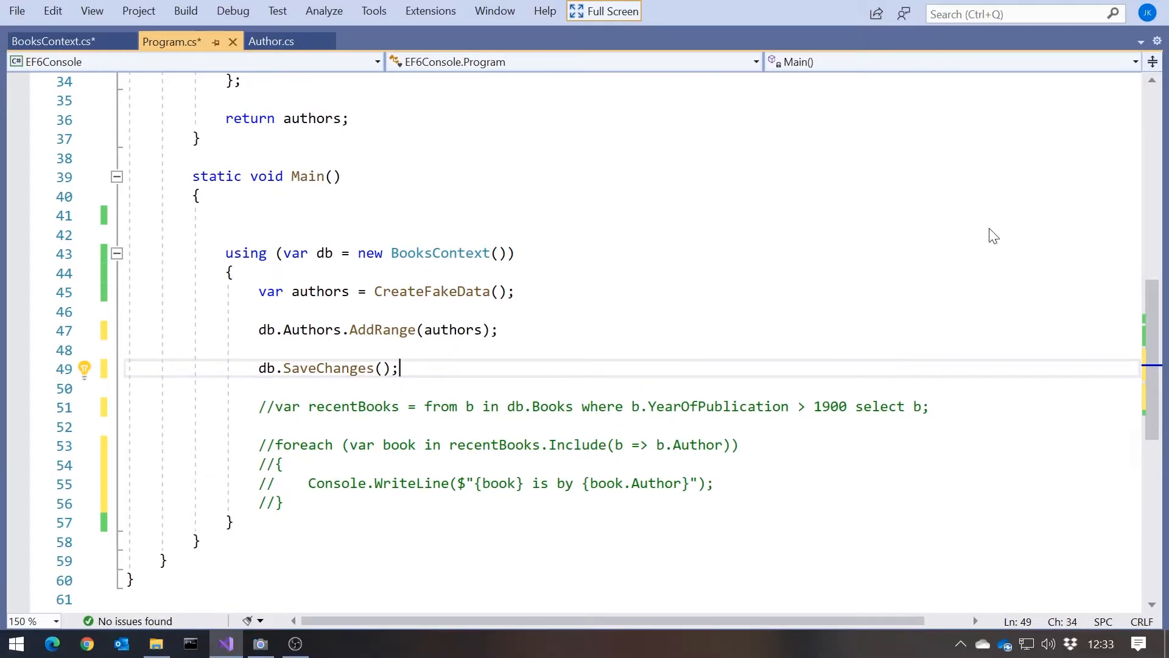
{"action": "scroll", "coordinate": [934, 475], "scroll_direction": "down", "scroll_amount": 1}
{"action": "right_click", "coordinate": [910, 441]}
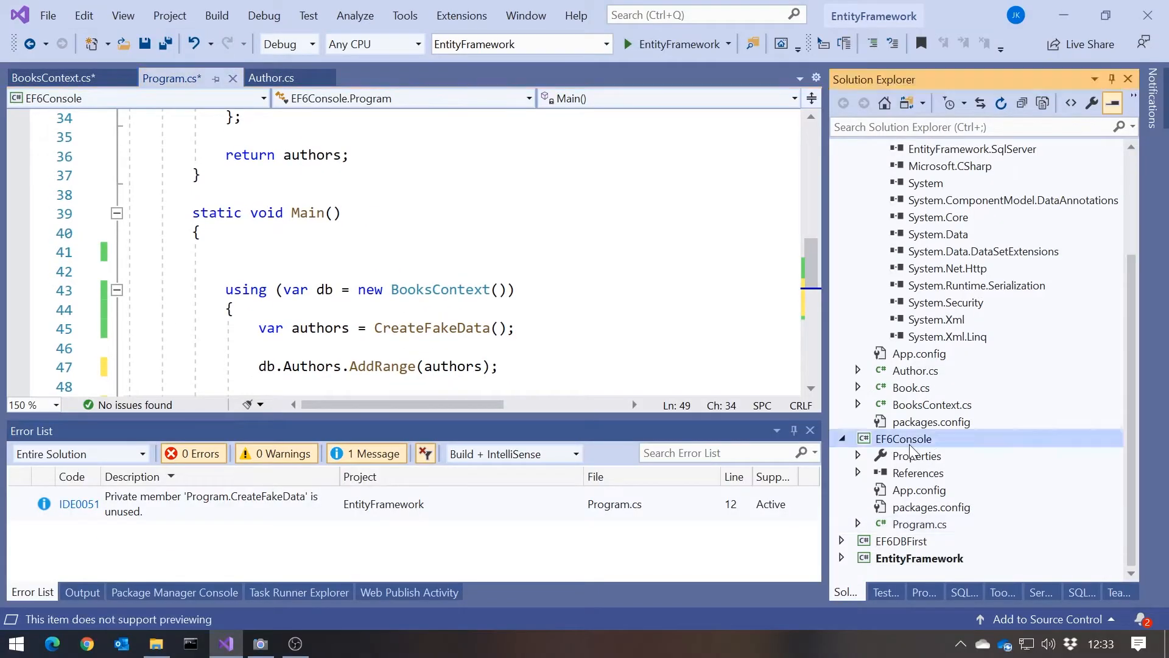
{"action": "left_click", "coordinate": [928, 325]}
{"action": "key", "text": "ctrl+F5"}
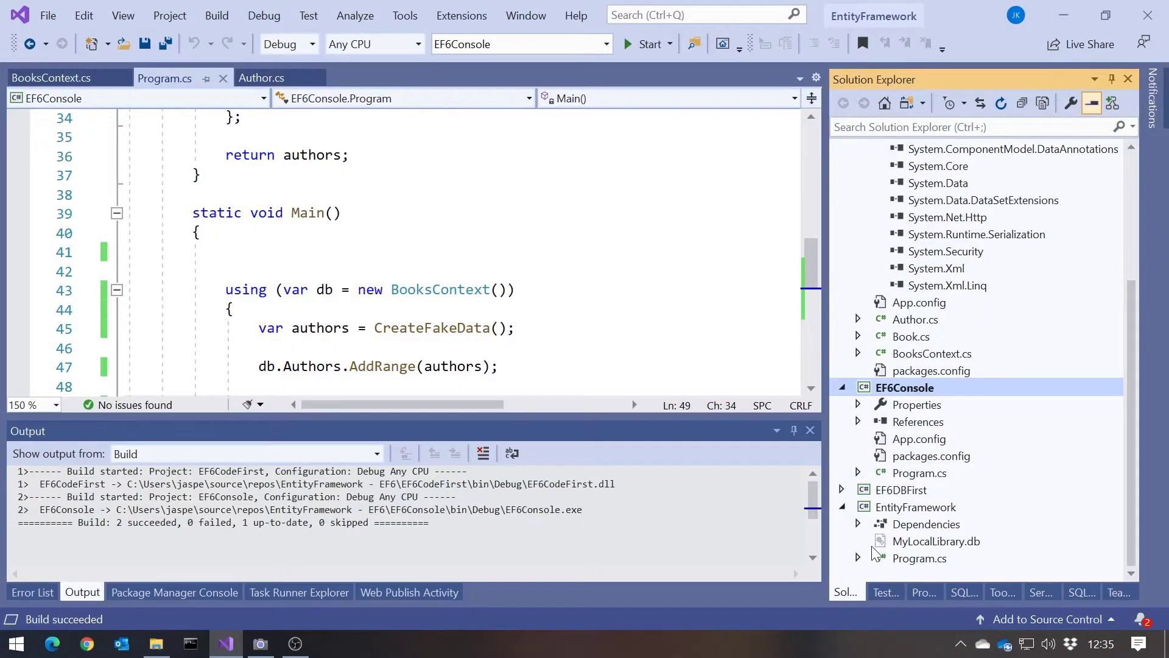
Step: Open the EntityFramework project's Program.cs at its UseSqlite connection setup
{"action": "double_click", "coordinate": [919, 558]}
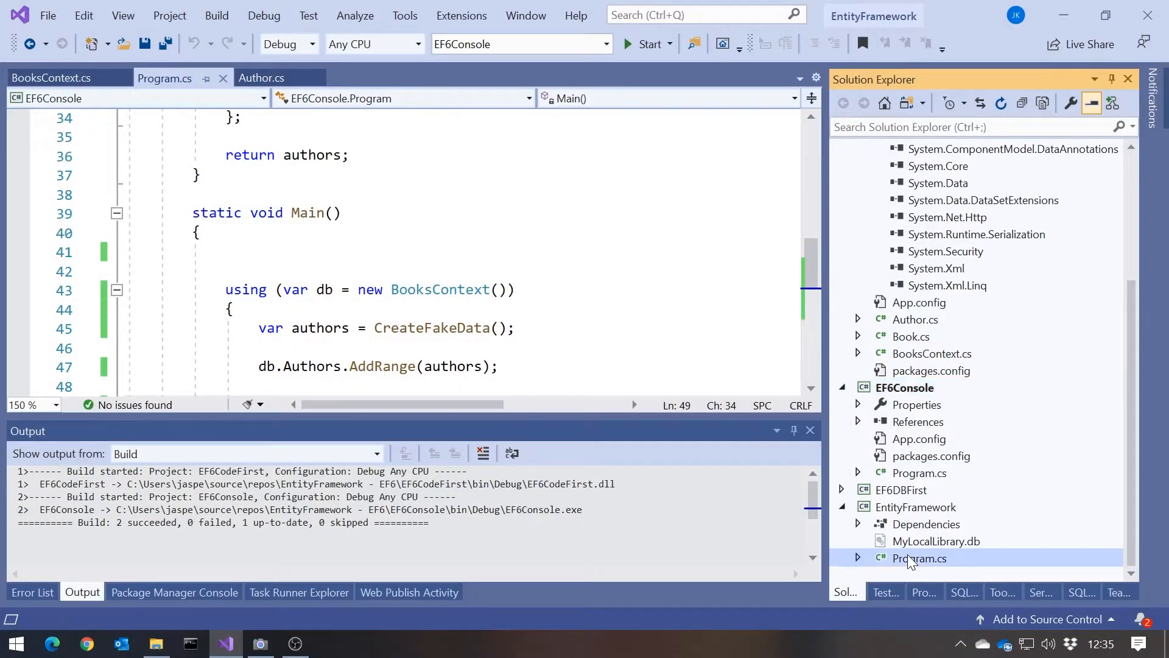
{"action": "scroll", "coordinate": [411, 257], "scroll_direction": "down", "scroll_amount": 1}
{"action": "scroll", "coordinate": [411, 256], "scroll_direction": "down", "scroll_amount": 3}
{"action": "scroll", "coordinate": [411, 257], "scroll_direction": "down", "scroll_amount": 3}
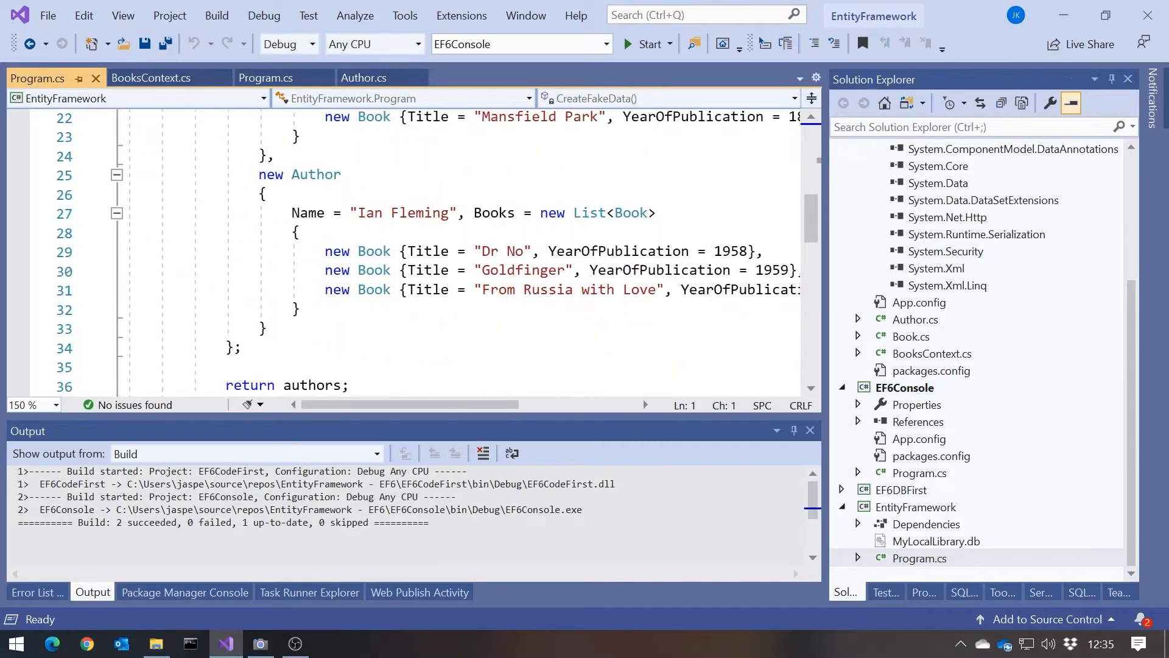
{"action": "scroll", "coordinate": [412, 256], "scroll_direction": "down", "scroll_amount": 3}
{"action": "scroll", "coordinate": [412, 255], "scroll_direction": "down", "scroll_amount": 3}
{"action": "scroll", "coordinate": [437, 253], "scroll_direction": "up", "scroll_amount": 1}
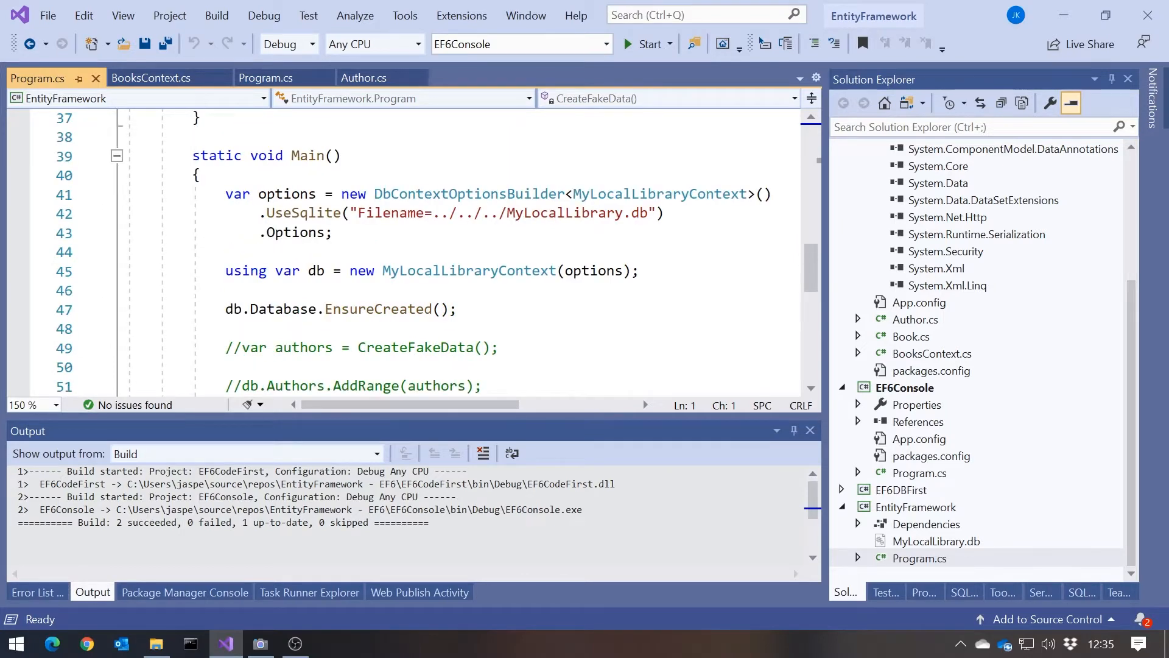
{"action": "left_click", "coordinate": [310, 213]}
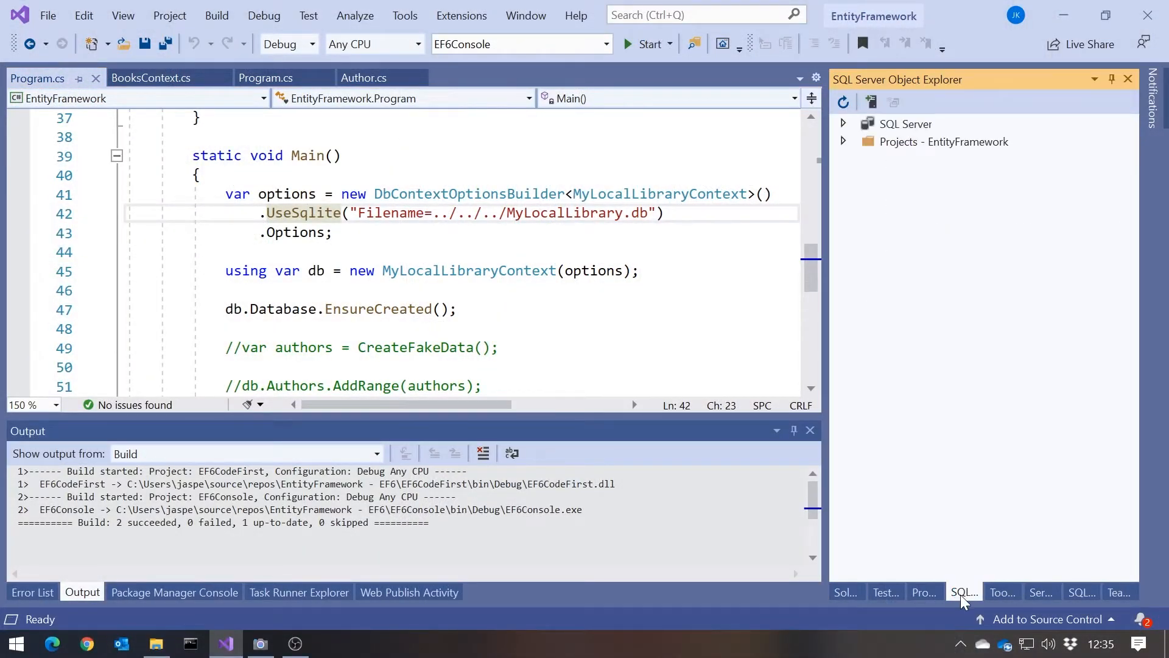
{"action": "left_click", "coordinate": [846, 124]}
{"action": "left_click", "coordinate": [860, 144]}
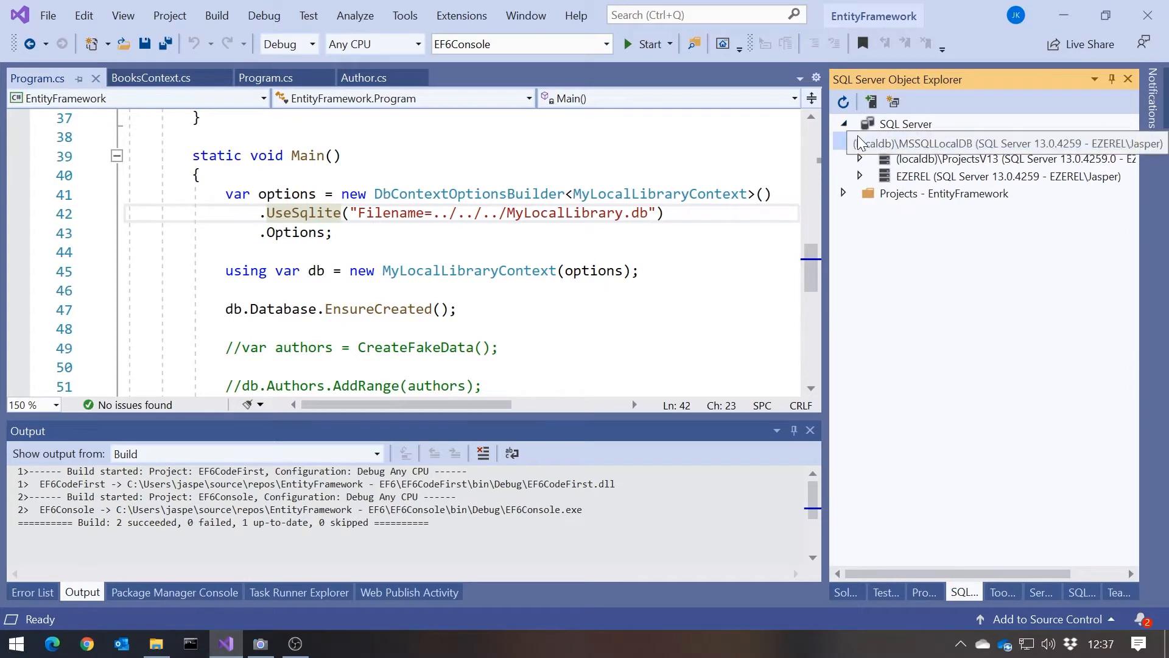
{"action": "left_click", "coordinate": [860, 142]}
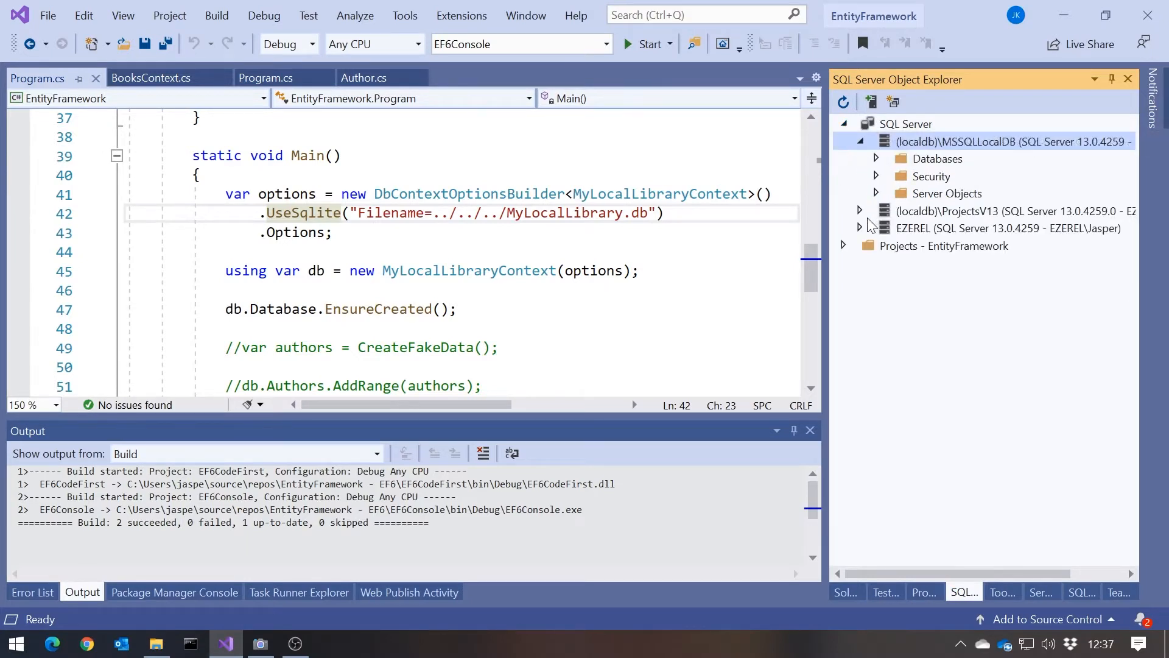
{"action": "left_click", "coordinate": [876, 159]}
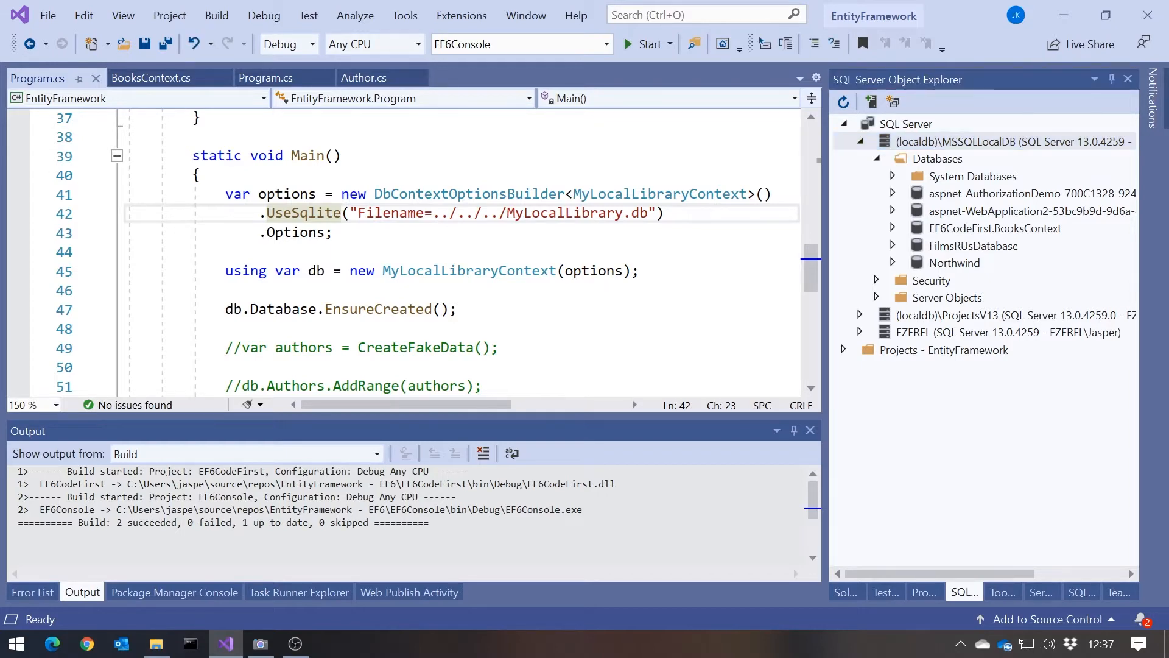
{"action": "key", "text": "ctrl+Tab"}
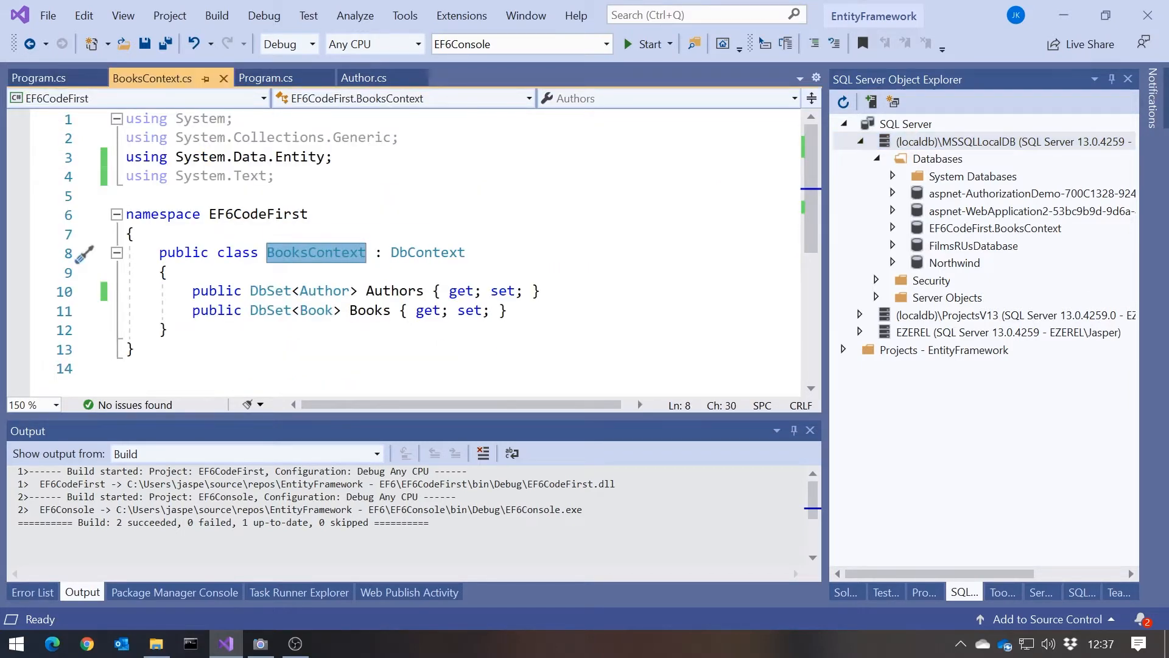
{"action": "left_click", "coordinate": [287, 214]}
{"action": "left_click", "coordinate": [300, 252]}
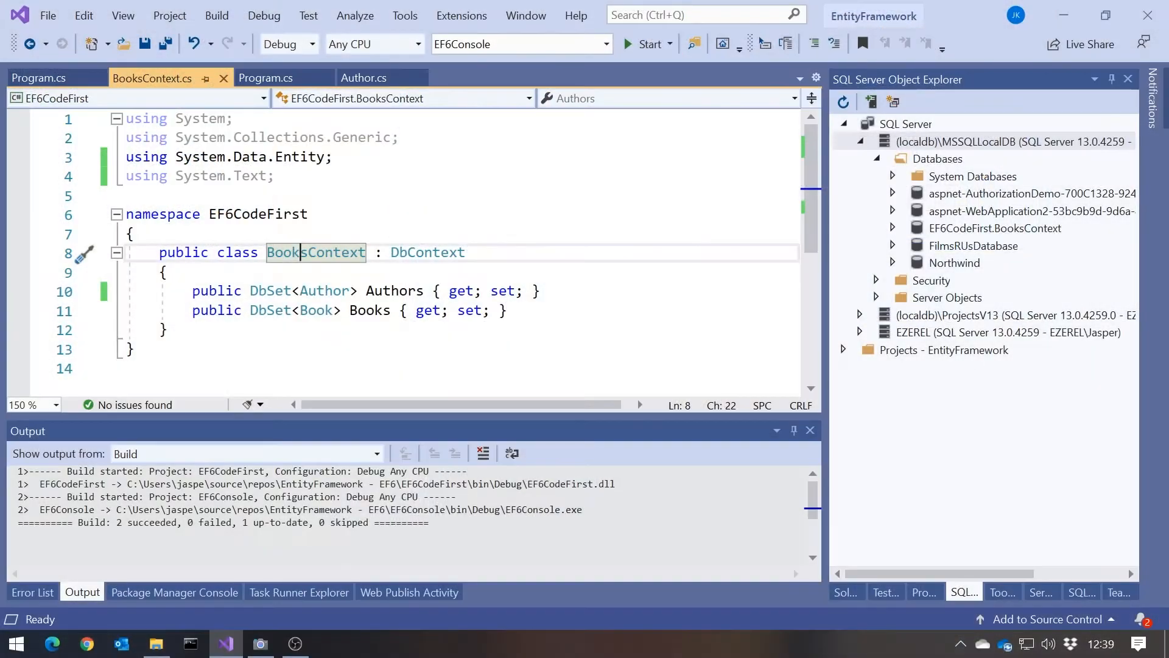
Step: View the data of dbo.Authors and dbo.Books in the EF6CodeFirst.BooksContext database, then collapse its tree
{"action": "left_click", "coordinate": [894, 227]}
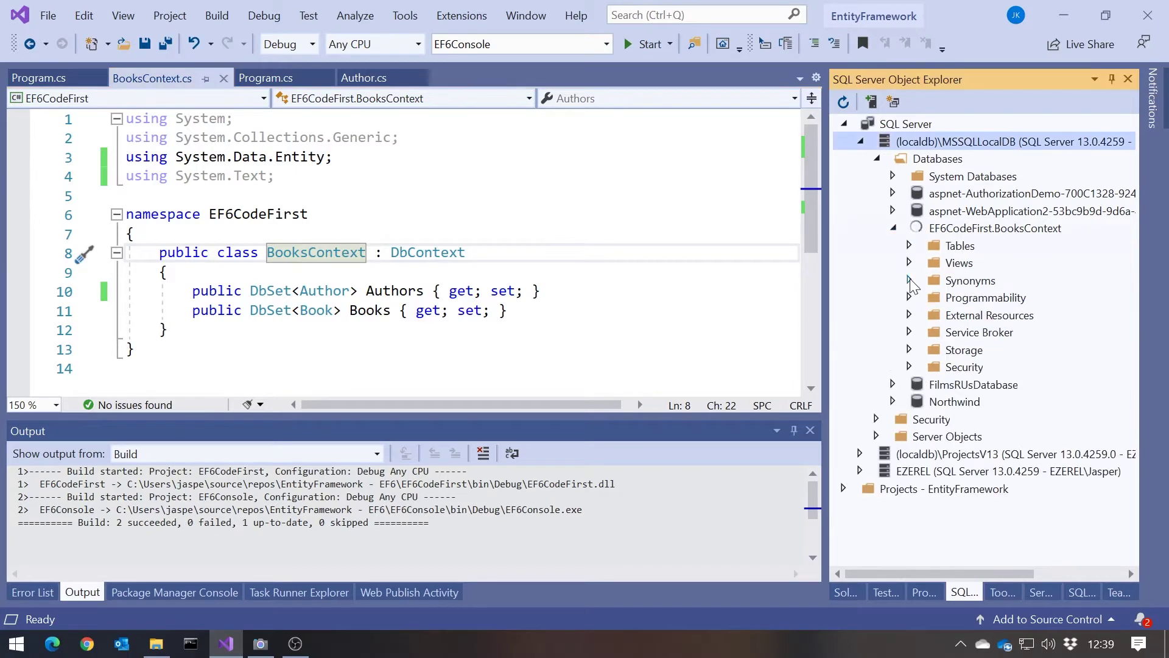
{"action": "left_click", "coordinate": [909, 245]}
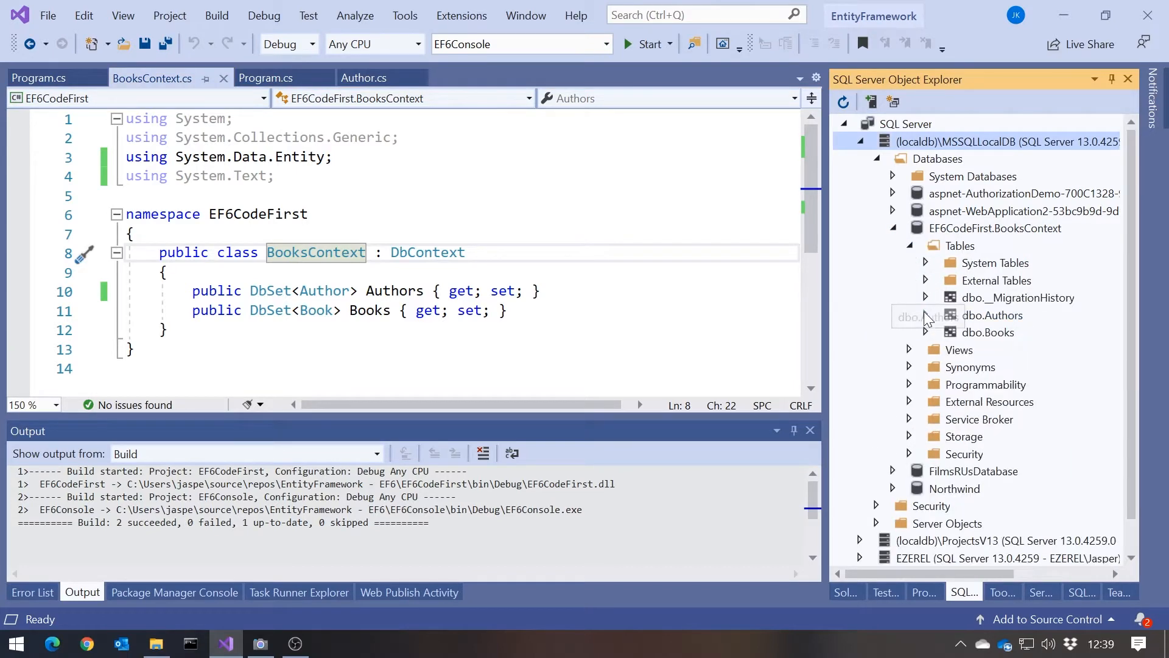
{"action": "right_click", "coordinate": [993, 315]}
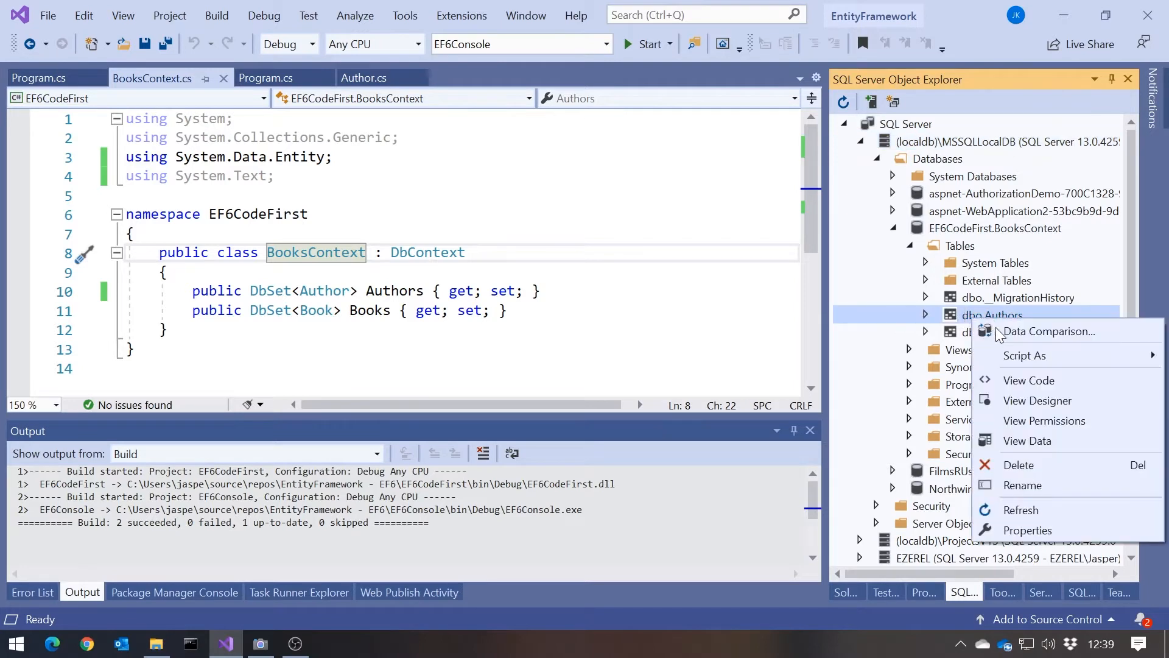
{"action": "left_click", "coordinate": [1028, 440]}
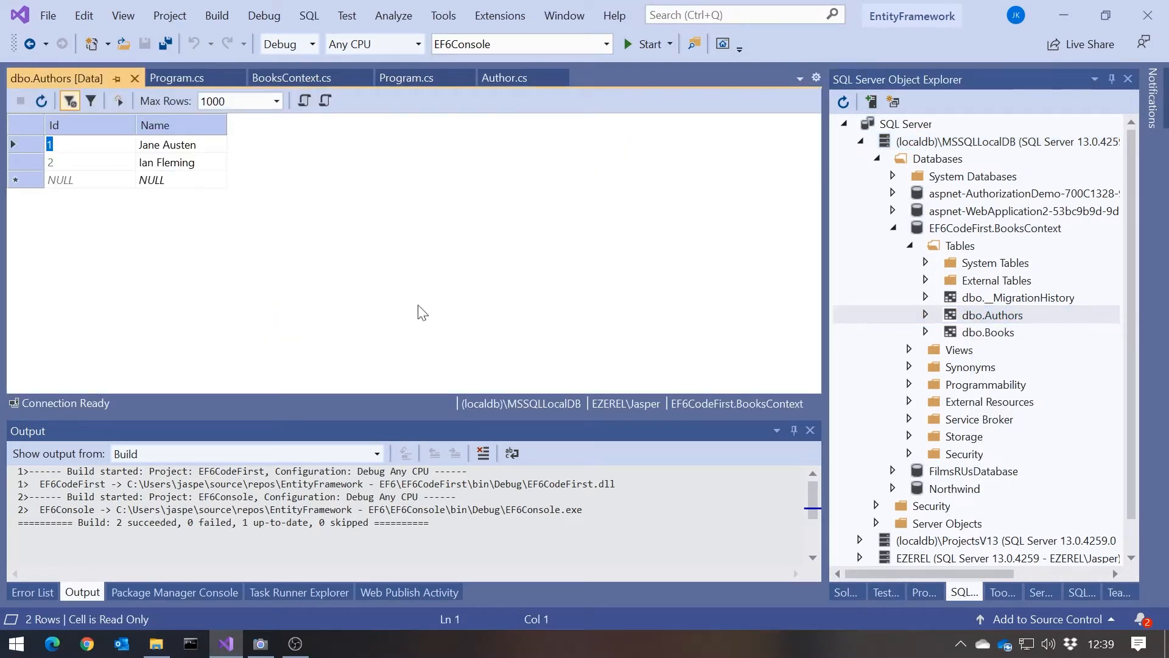
{"action": "right_click", "coordinate": [923, 332]}
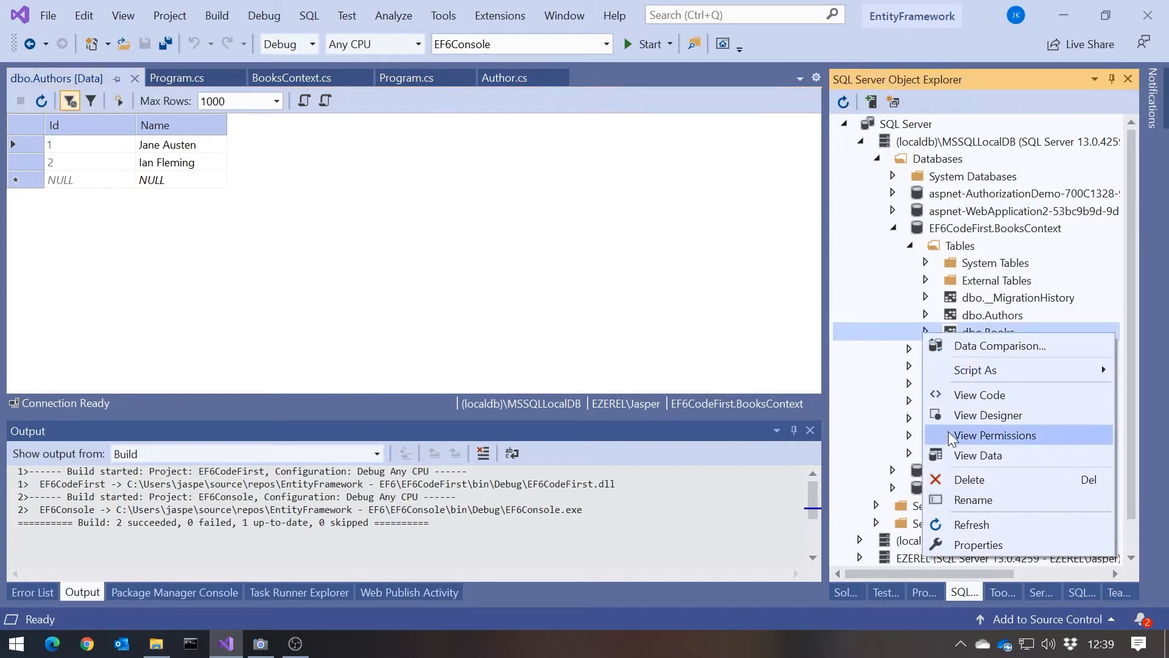
{"action": "left_click", "coordinate": [959, 454]}
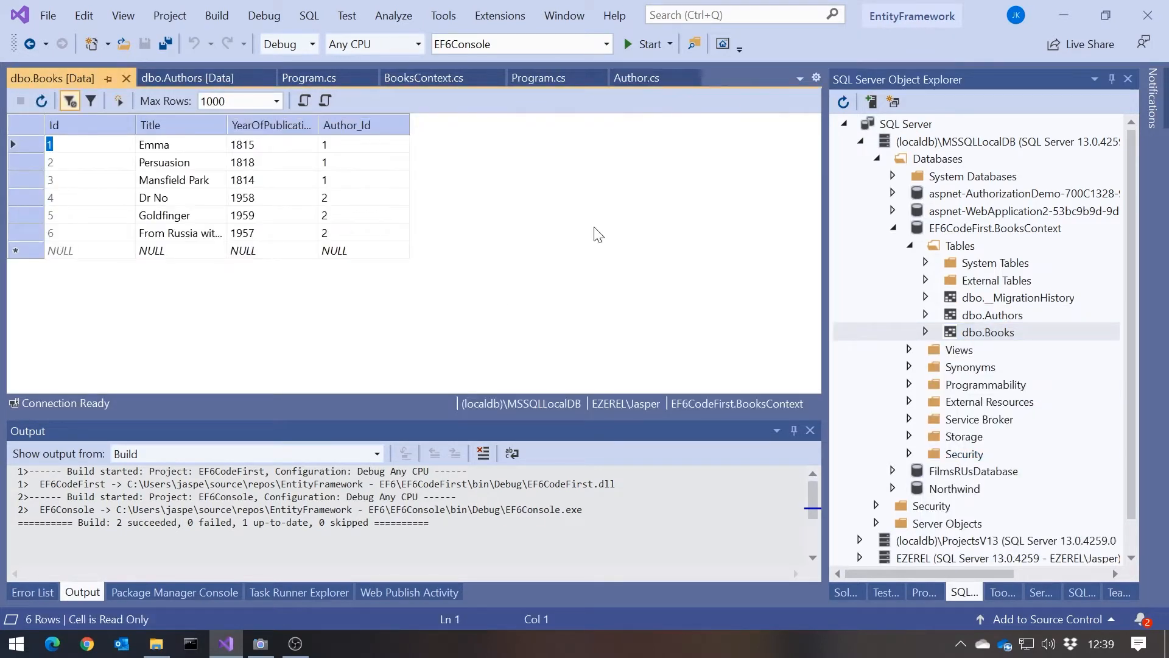
{"action": "left_click", "coordinate": [895, 229]}
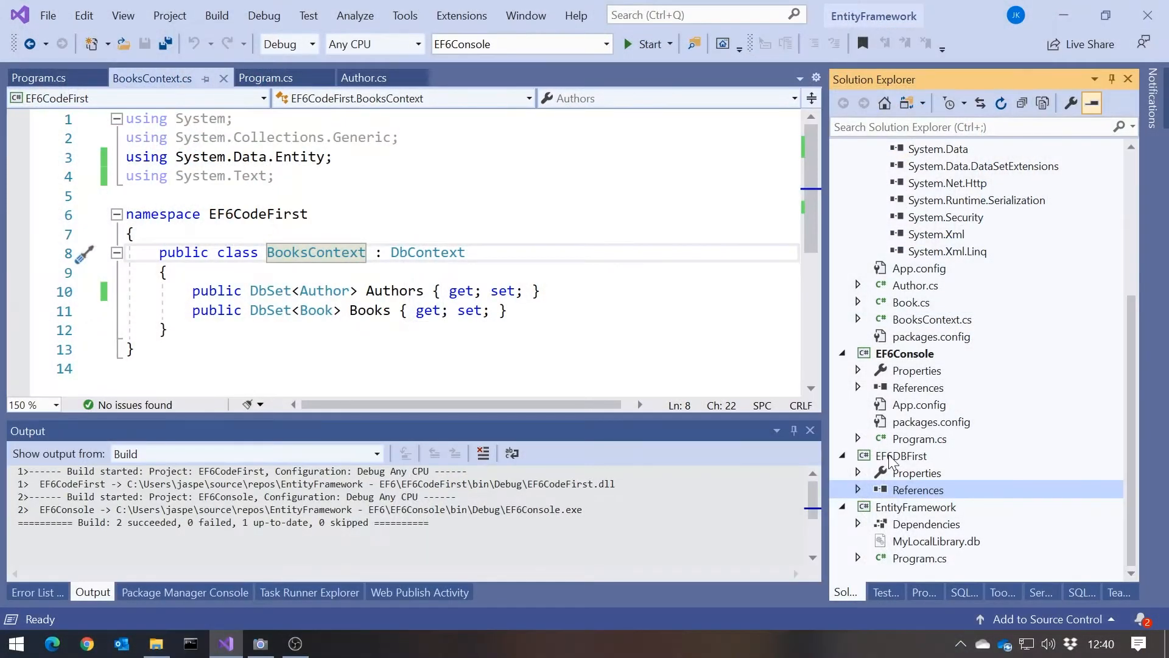
Step: Add an ADO.NET Entity Data Model named BooksModel to the EF6DBFirst project
{"action": "right_click", "coordinate": [890, 457]}
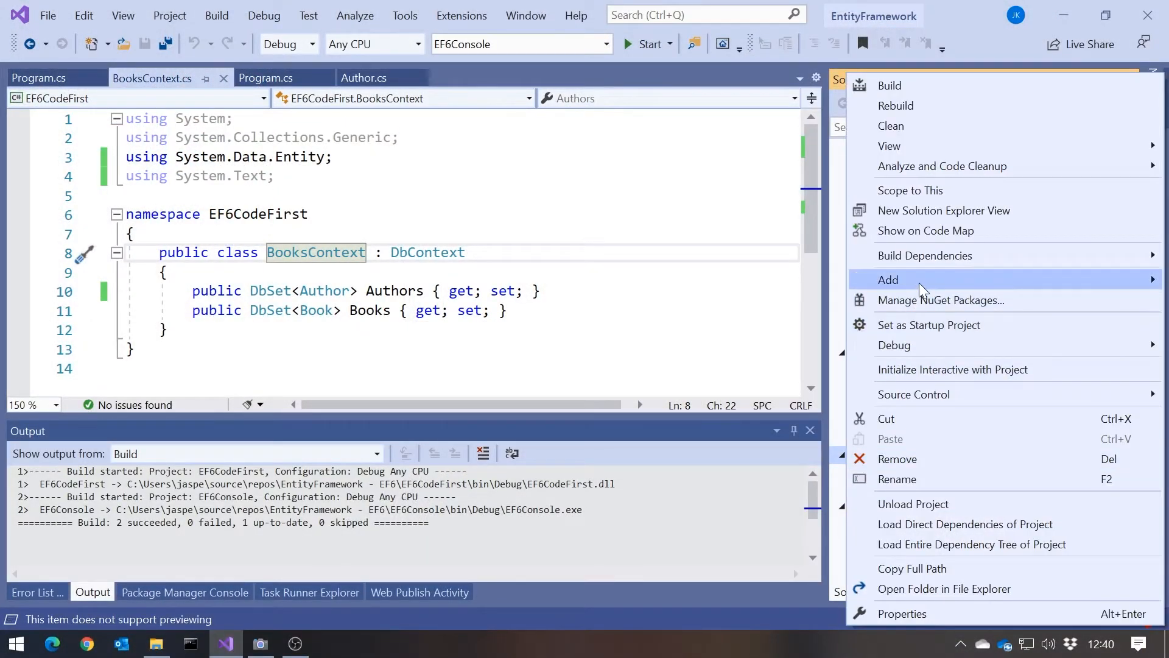
{"action": "mouse_move", "coordinate": [889, 280]}
{"action": "left_click", "coordinate": [765, 274]}
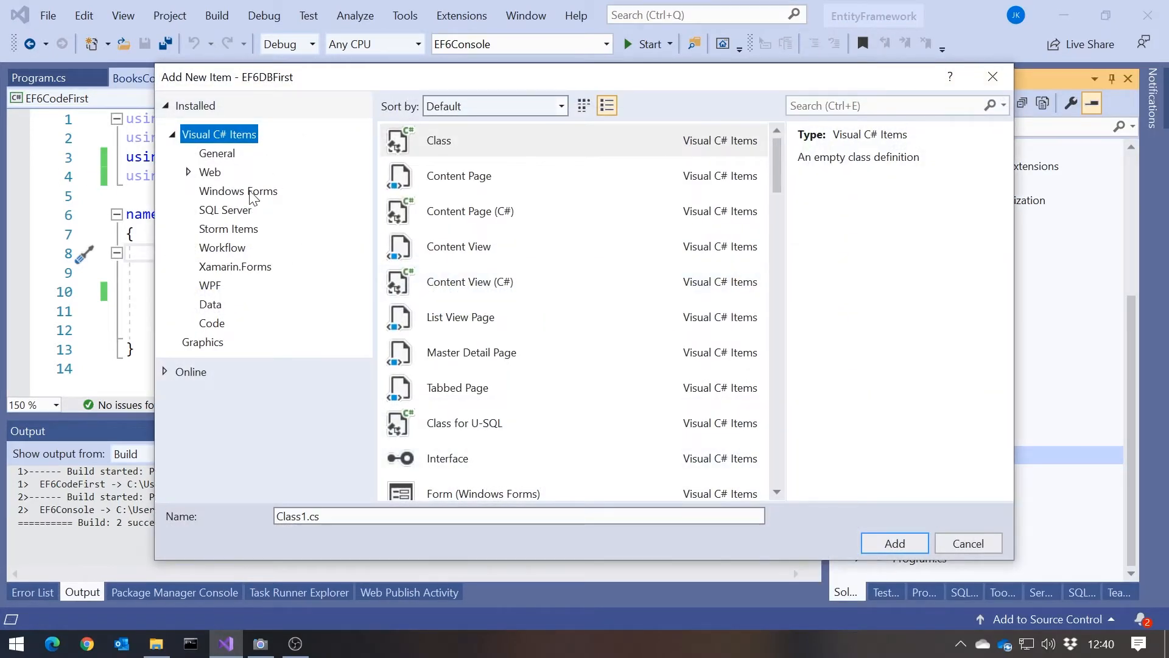
{"action": "left_click", "coordinate": [210, 304]}
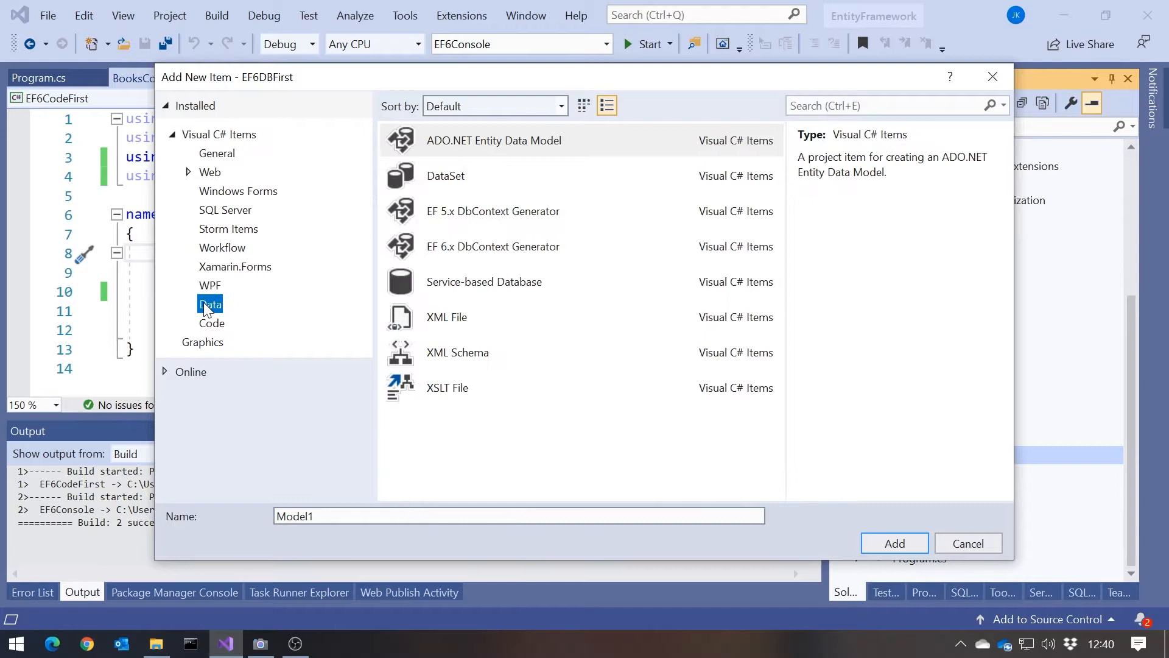
{"action": "left_click", "coordinate": [494, 140]}
{"action": "double_click", "coordinate": [302, 516]}
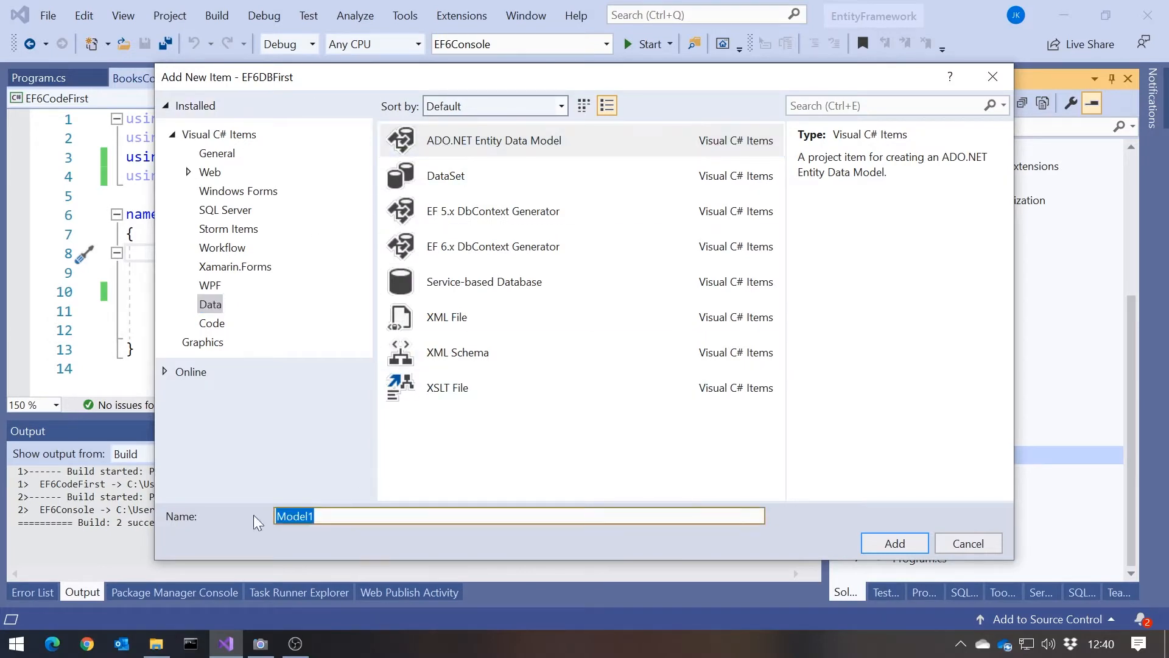
{"action": "type", "text": "Bo"}
{"action": "type", "text": "oksModel"}
{"action": "left_click", "coordinate": [895, 543]}
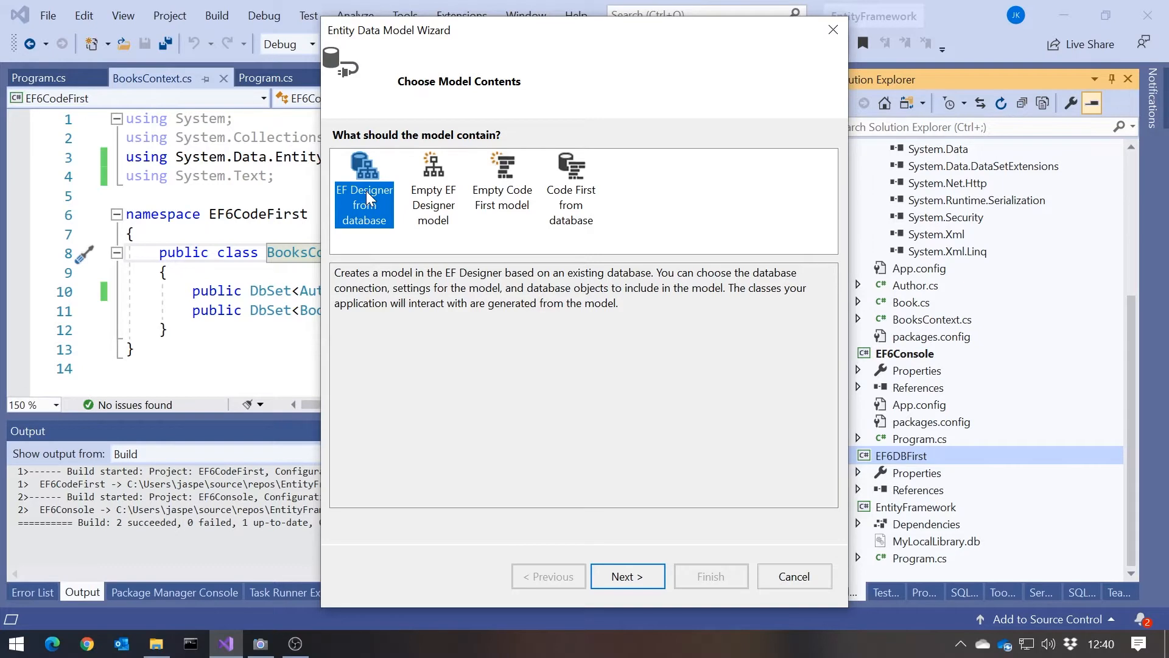
Step: Choose EF Designer from database and create a new connection to (localdb)\MSSQLLocalDB, database EF6CodeFirst.BooksContext
{"action": "left_click", "coordinate": [628, 577]}
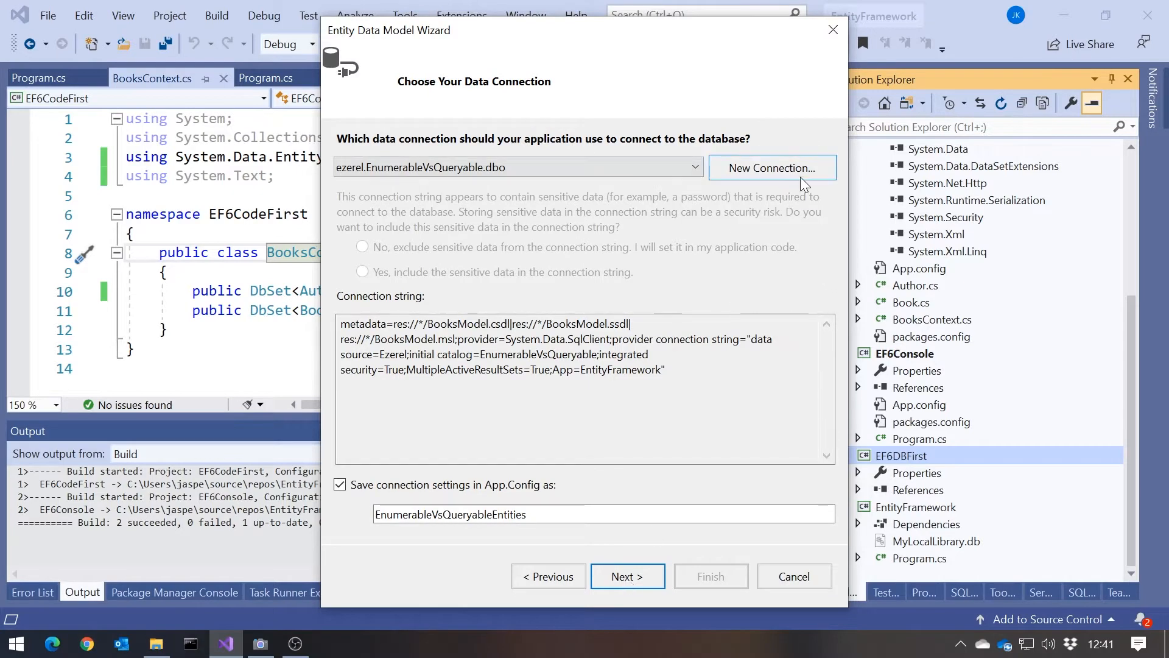
{"action": "left_click", "coordinate": [798, 172]}
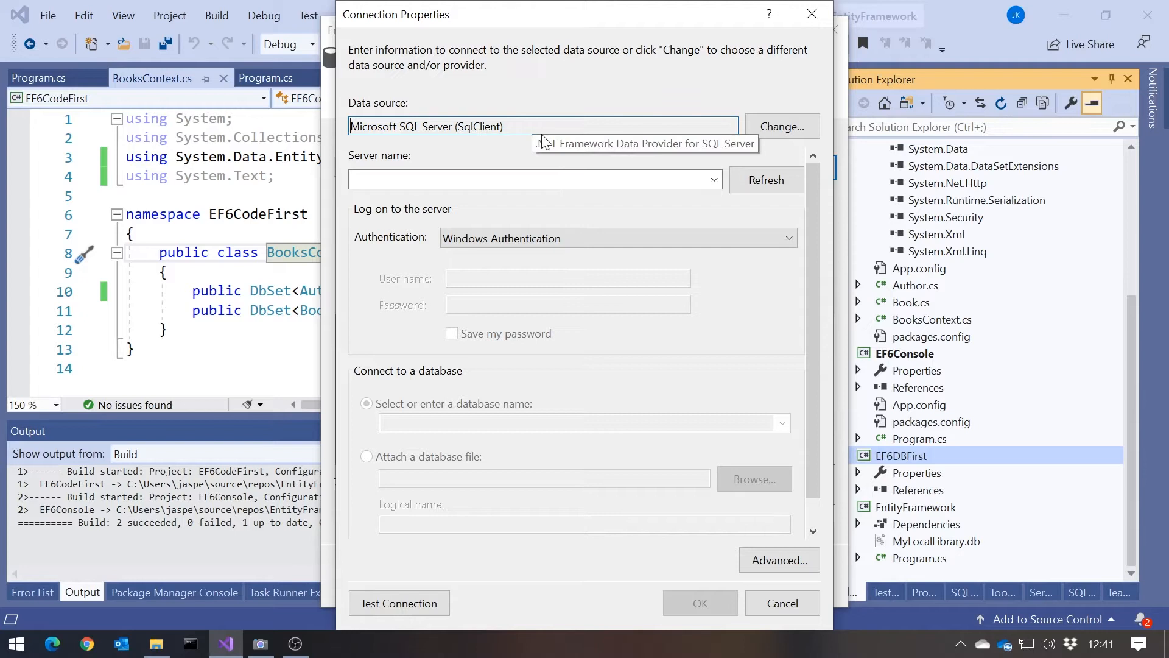
{"action": "left_click", "coordinate": [657, 175]}
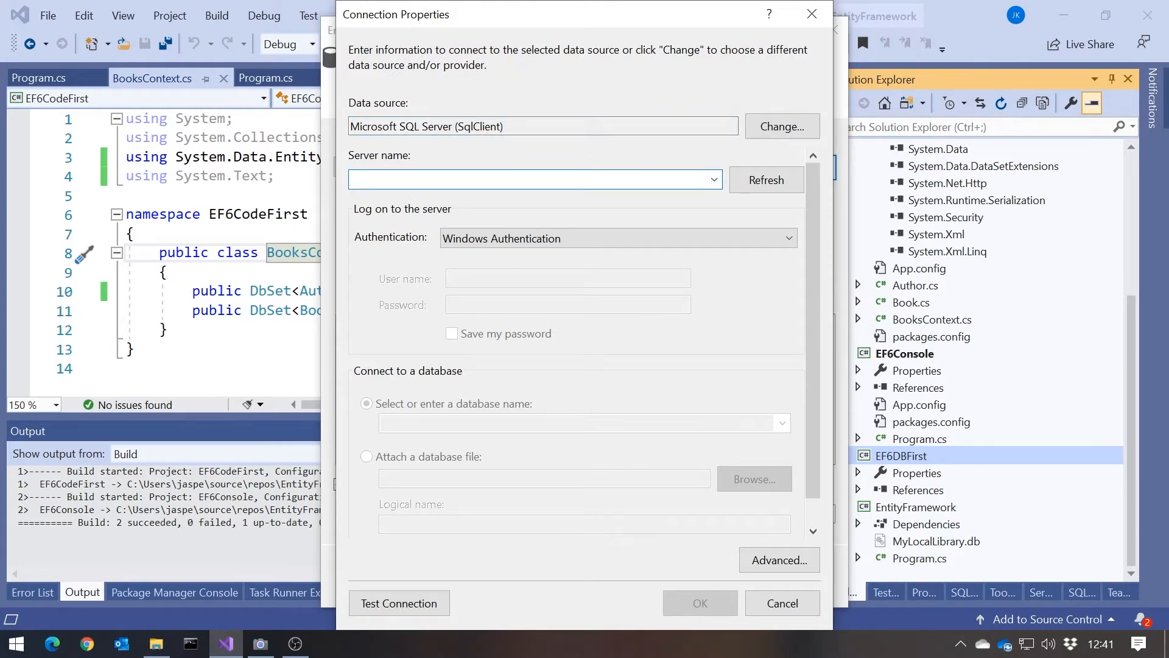
{"action": "type", "text": "(localdb)\\MSSQLLocalDB"}
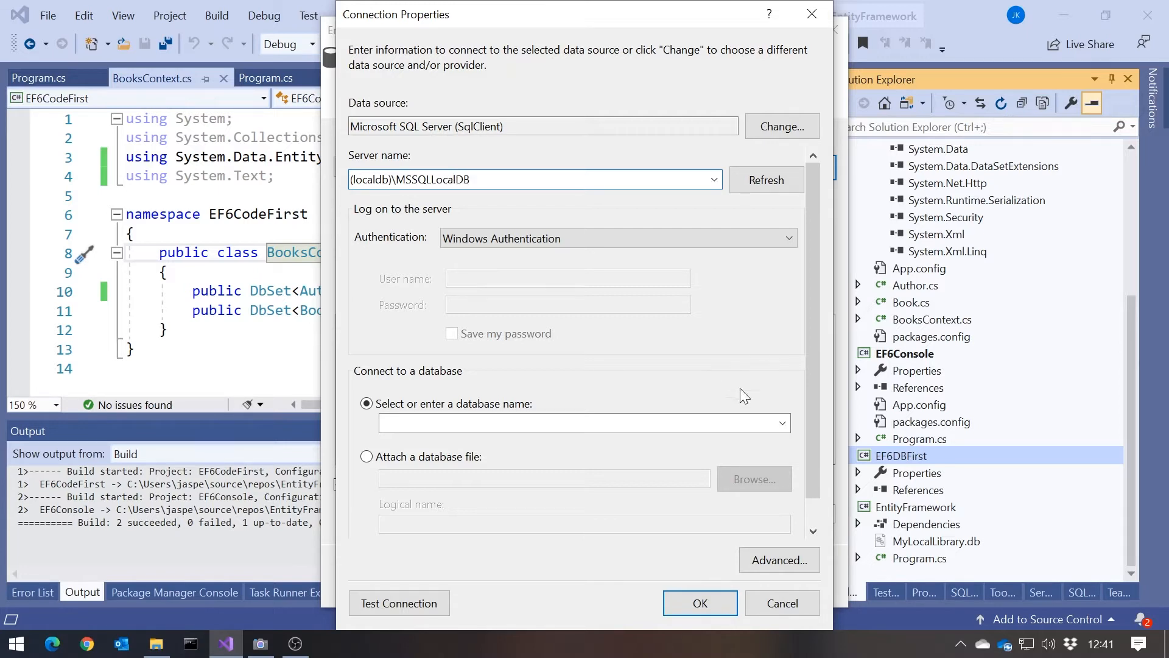
{"action": "left_click", "coordinate": [783, 425]}
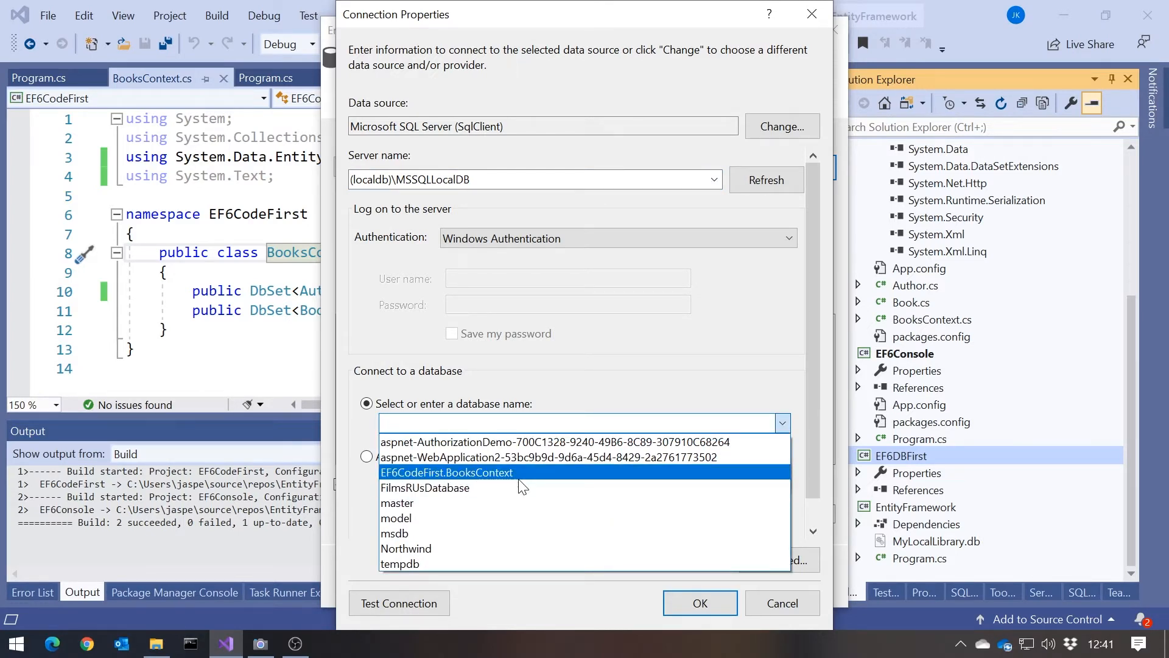
{"action": "left_click", "coordinate": [519, 478]}
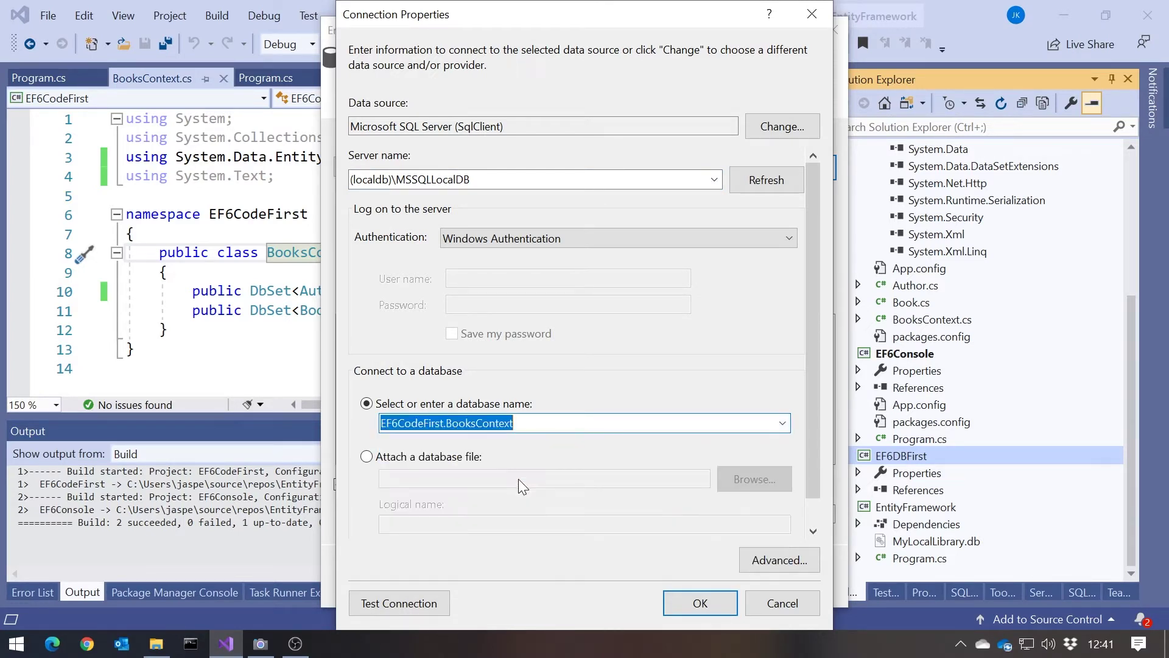
Step: Test and accept the connection, saving its settings as BookContext, and continue to the EF version choice
{"action": "left_click", "coordinate": [408, 605]}
{"action": "left_click", "coordinate": [643, 391]}
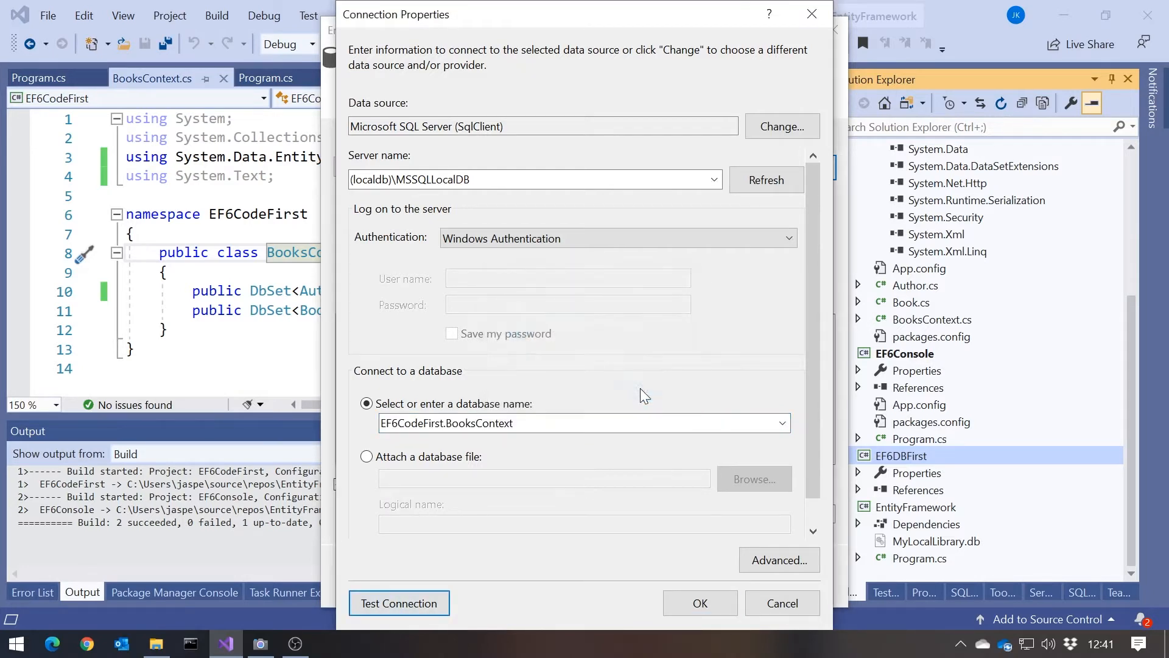
{"action": "left_click", "coordinate": [694, 601]}
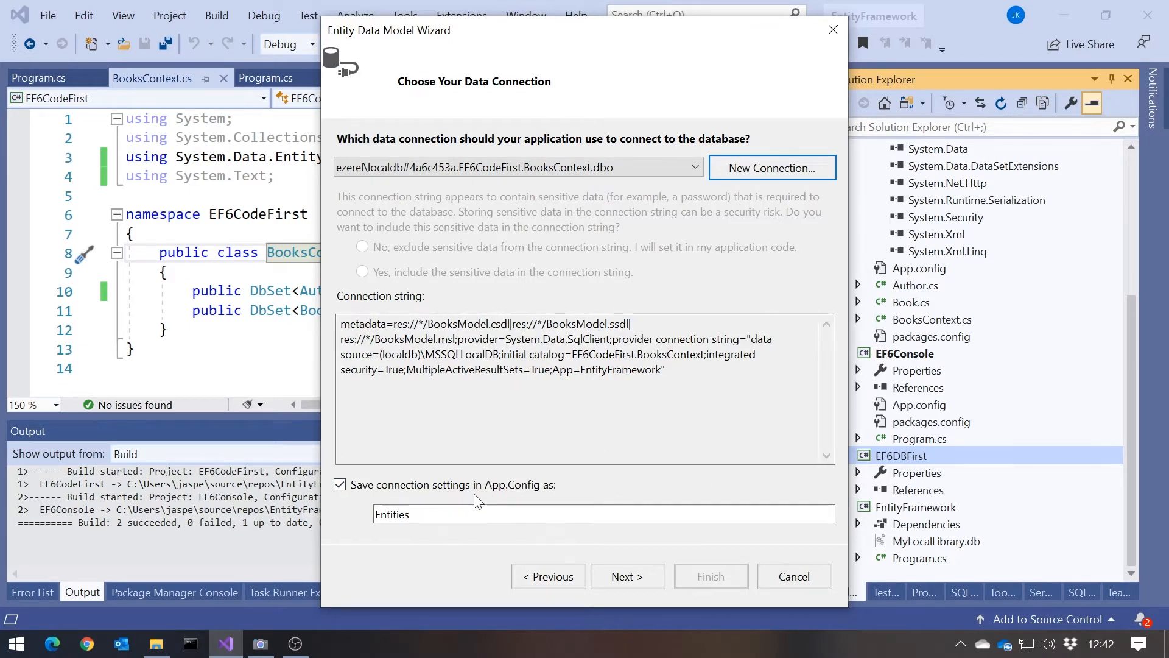
{"action": "left_click", "coordinate": [418, 514]}
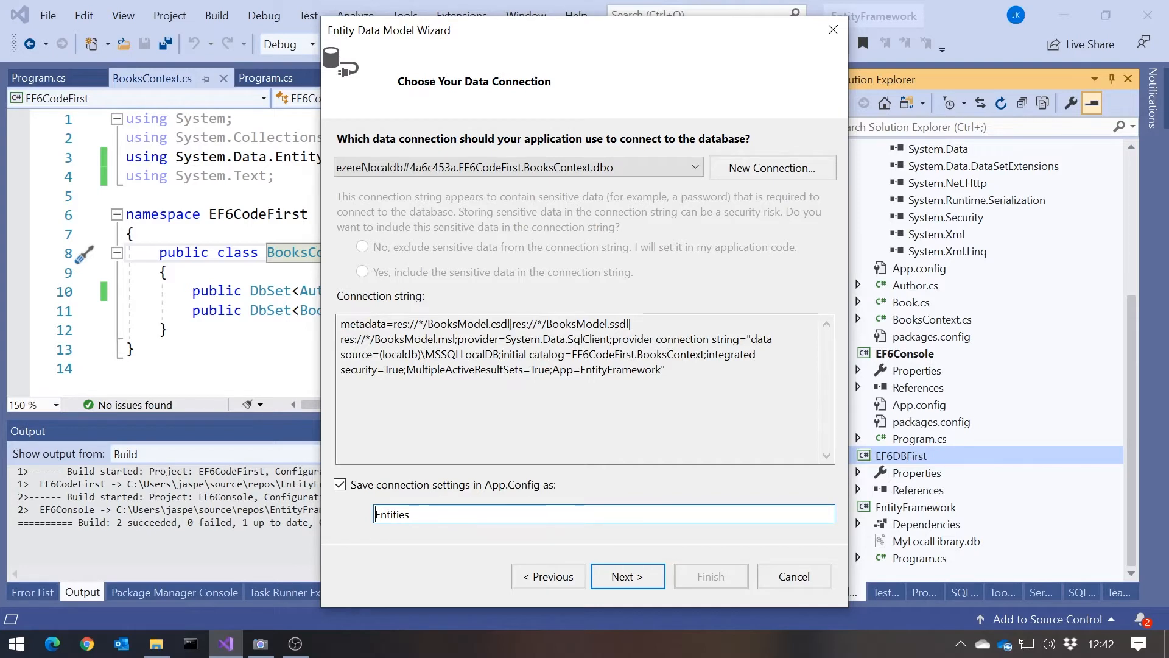
{"action": "type", "text": "BookContext"}
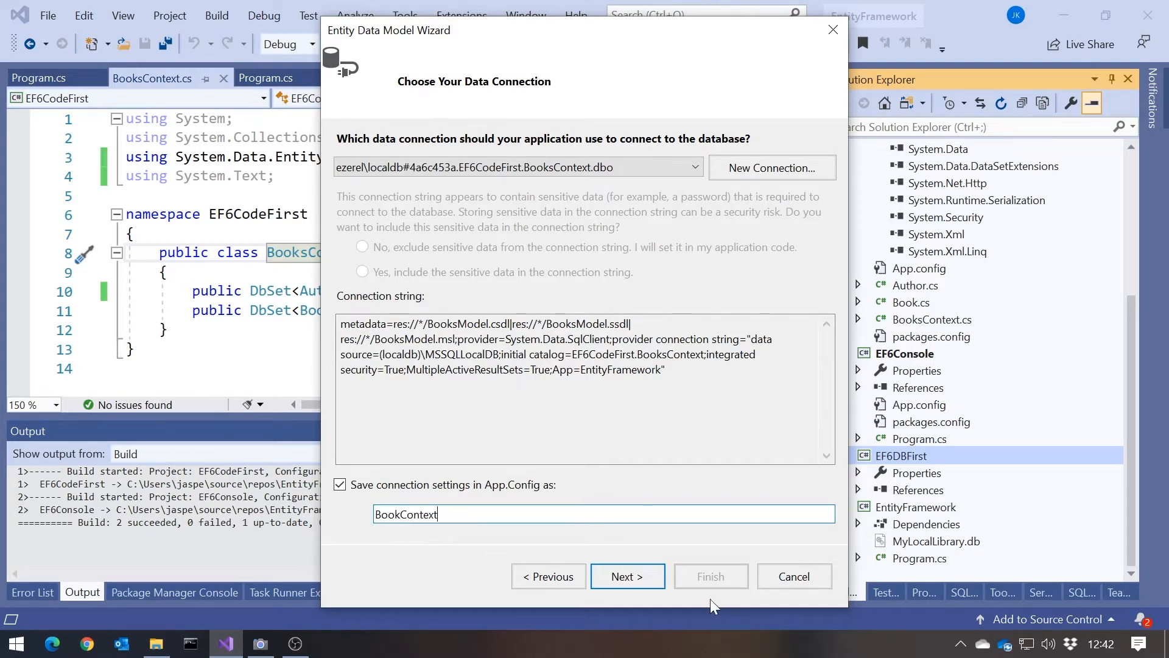
{"action": "left_click", "coordinate": [622, 578]}
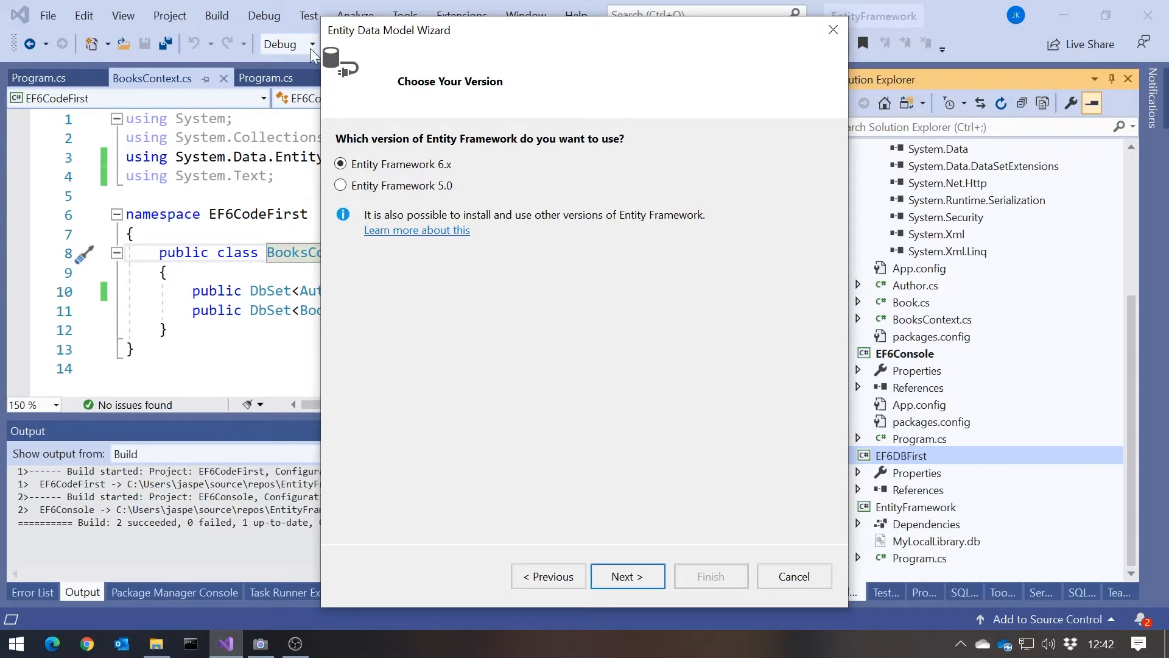
Step: Keep Entity Framework 6.x, include the dbo Authors and Books tables, and finish the wizard
{"action": "left_click", "coordinate": [639, 586]}
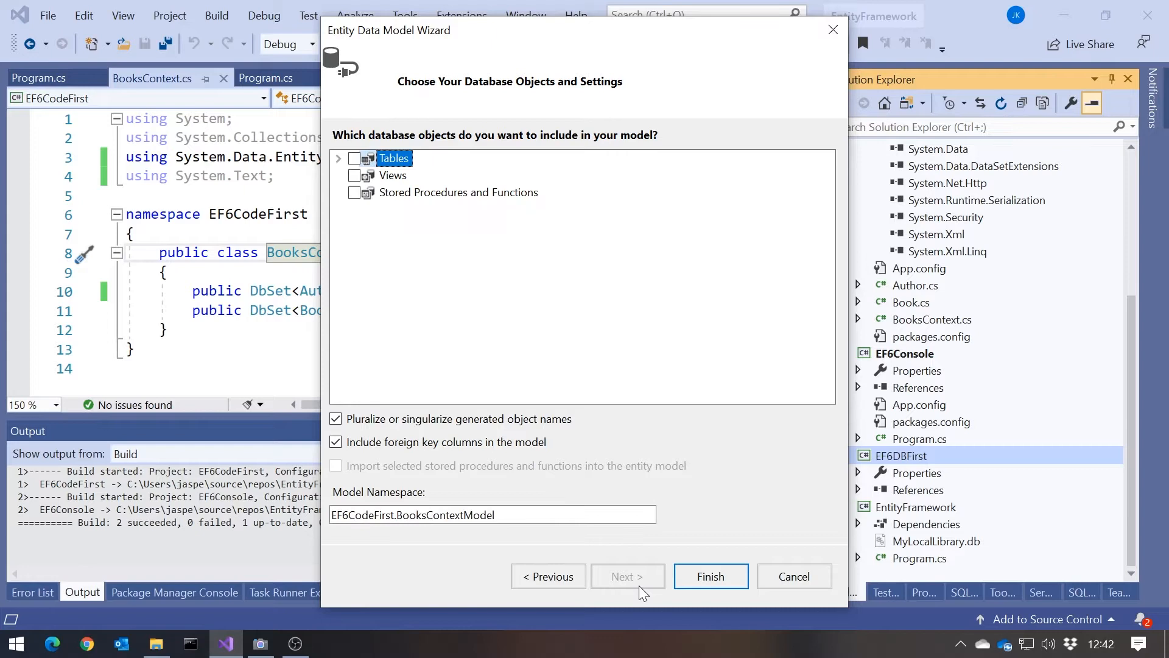
{"action": "left_click", "coordinate": [339, 159]}
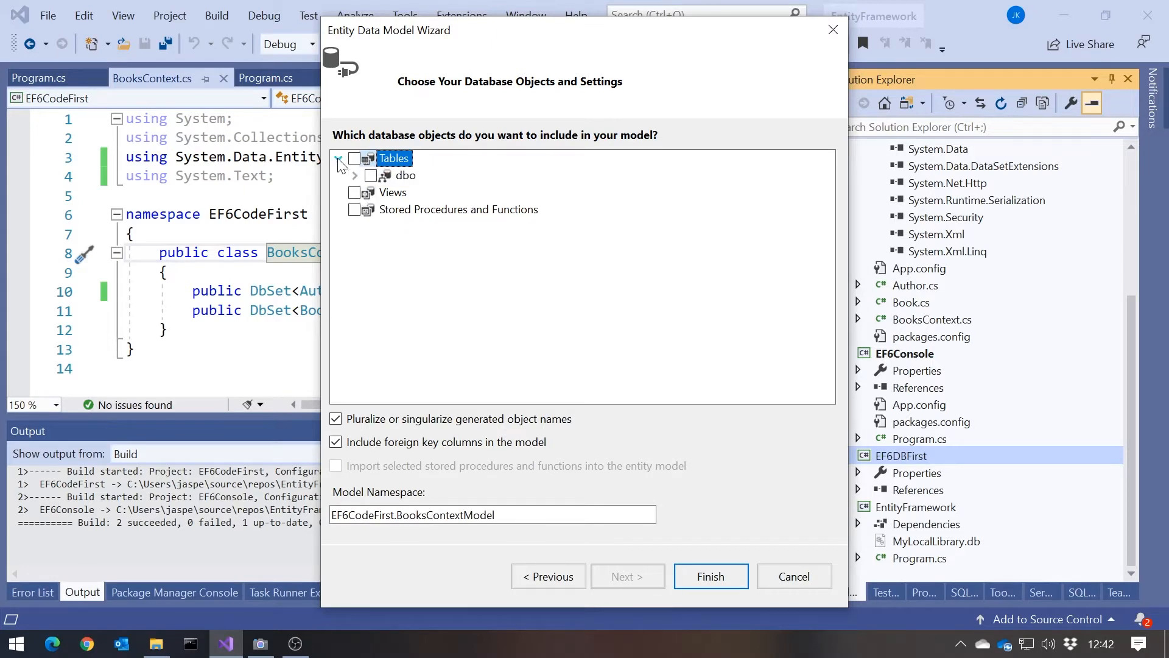
{"action": "left_click", "coordinate": [355, 176]}
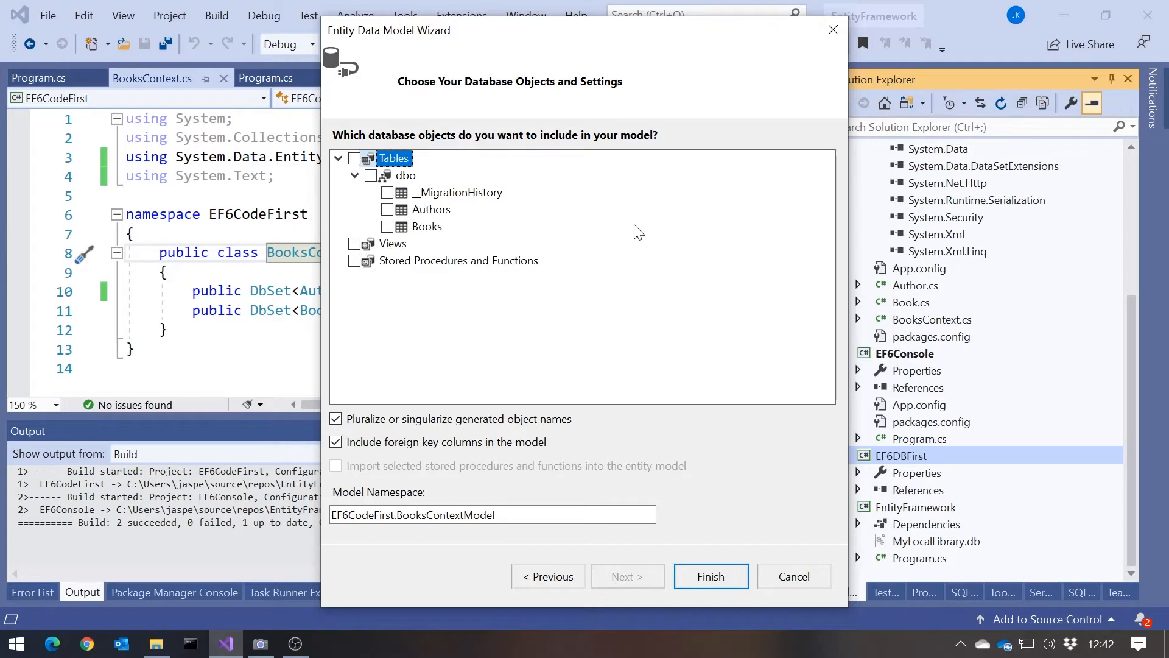
{"action": "left_click", "coordinate": [388, 209]}
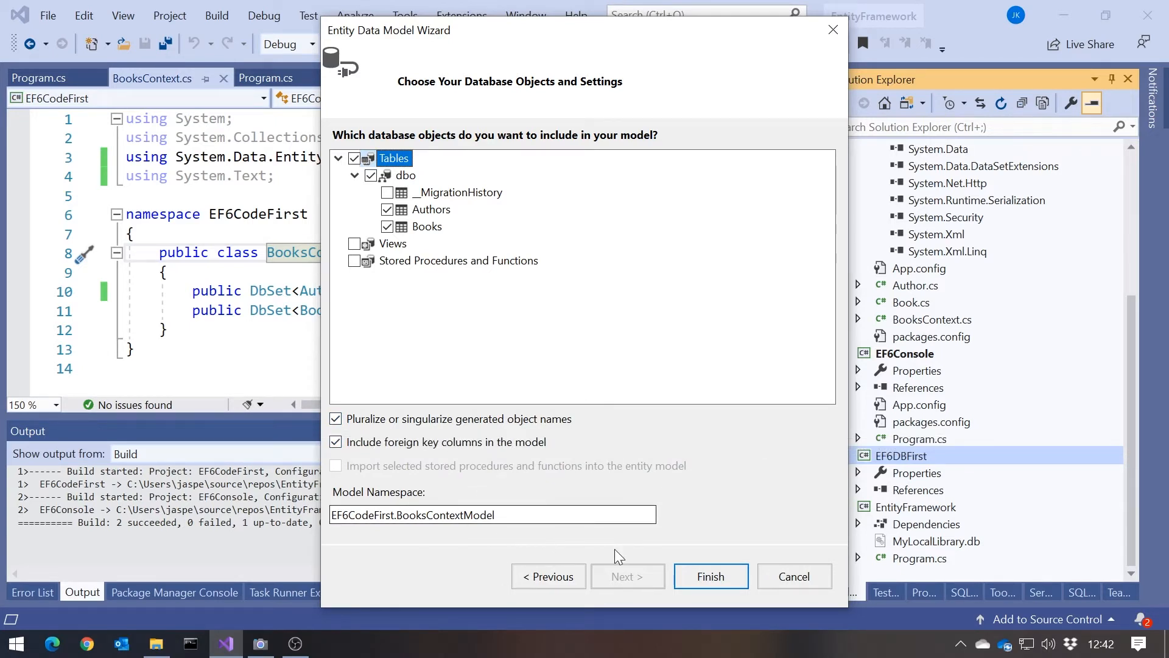
{"action": "left_click", "coordinate": [713, 577]}
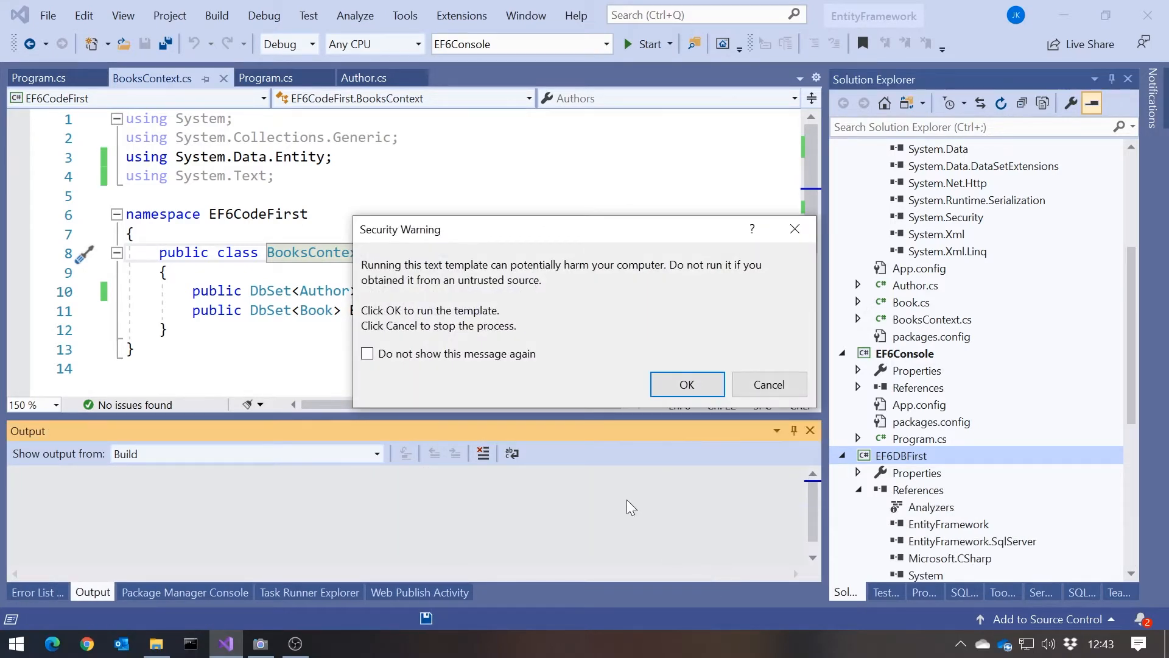
Step: Allow the text template to run, then inspect the Book and Author entities and Author's column mappings in the diagram
{"action": "left_click", "coordinate": [680, 386]}
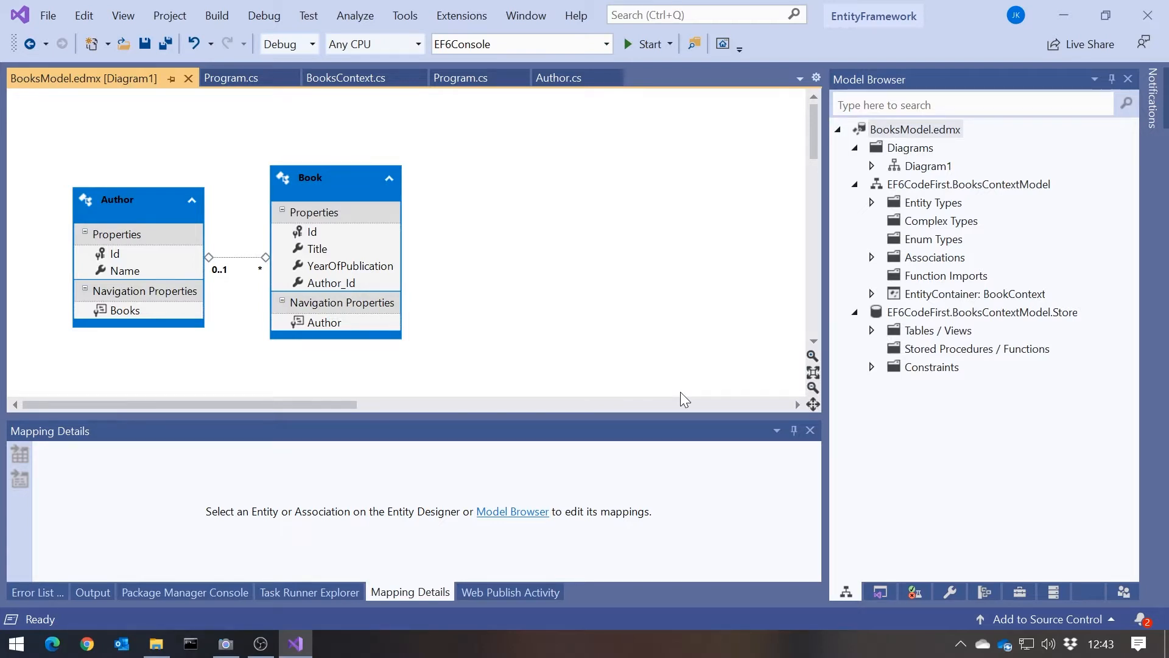
{"action": "left_click", "coordinate": [114, 202]}
{"action": "left_click", "coordinate": [307, 184]}
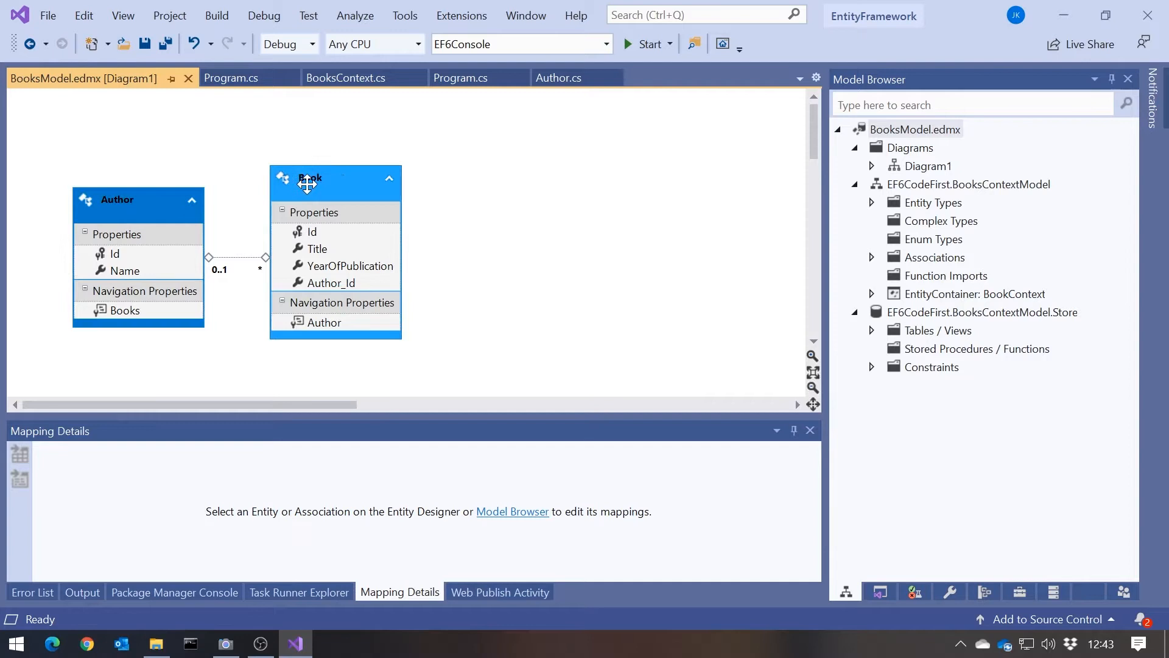
{"action": "left_click", "coordinate": [517, 215]}
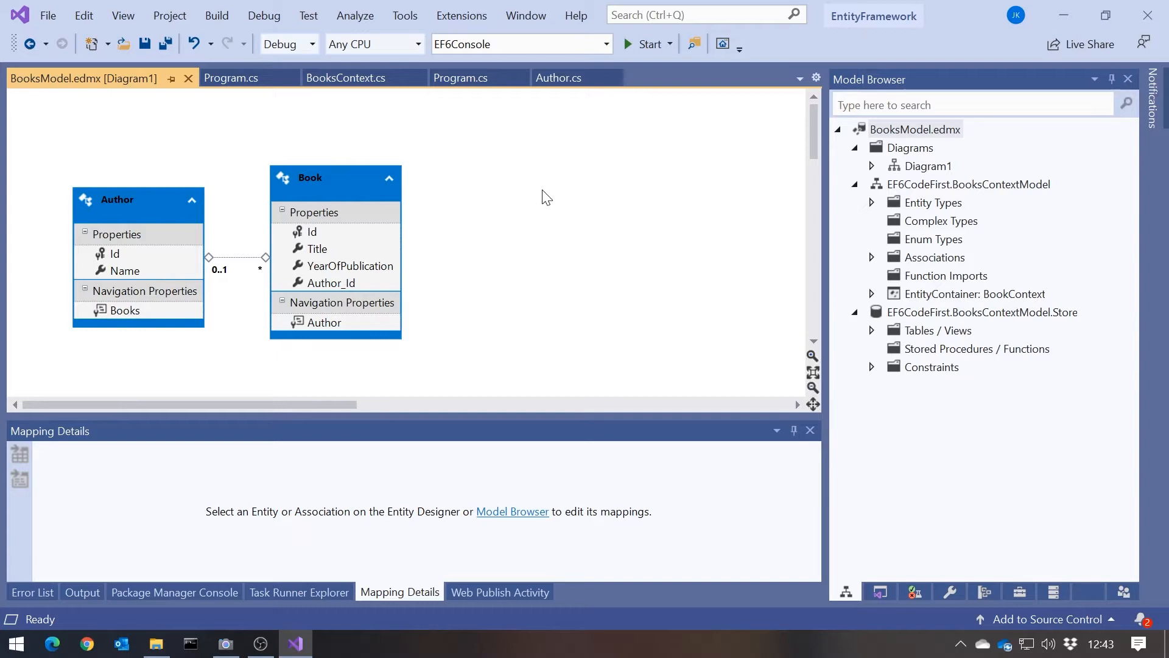
{"action": "left_click", "coordinate": [117, 199]}
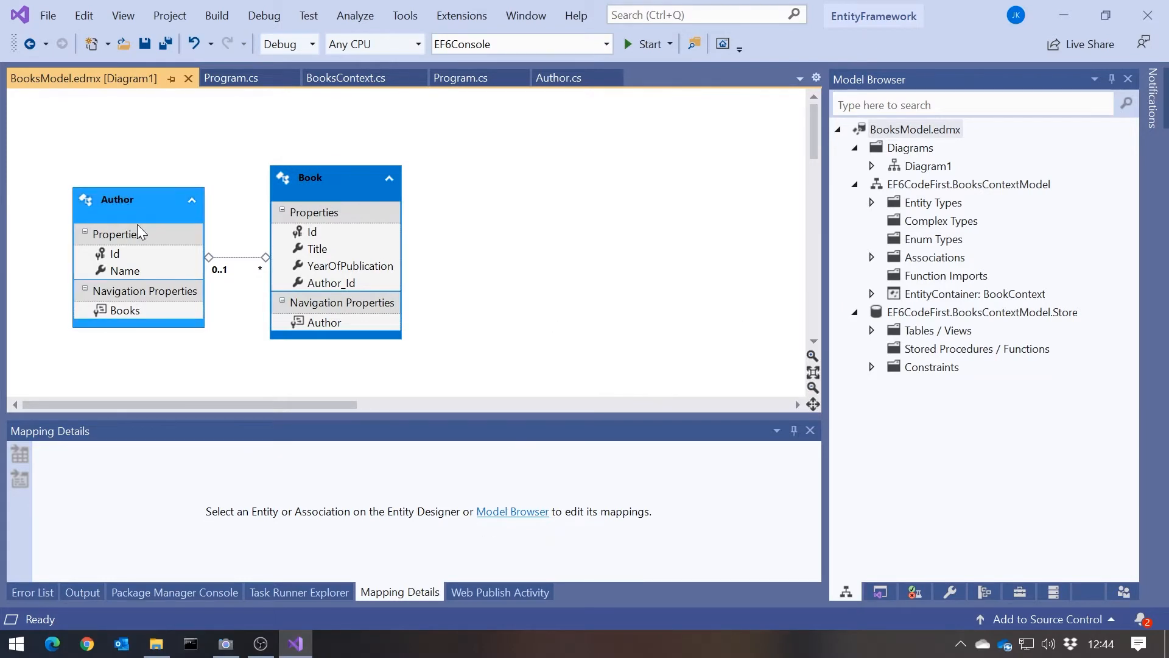
{"action": "left_click", "coordinate": [159, 201]}
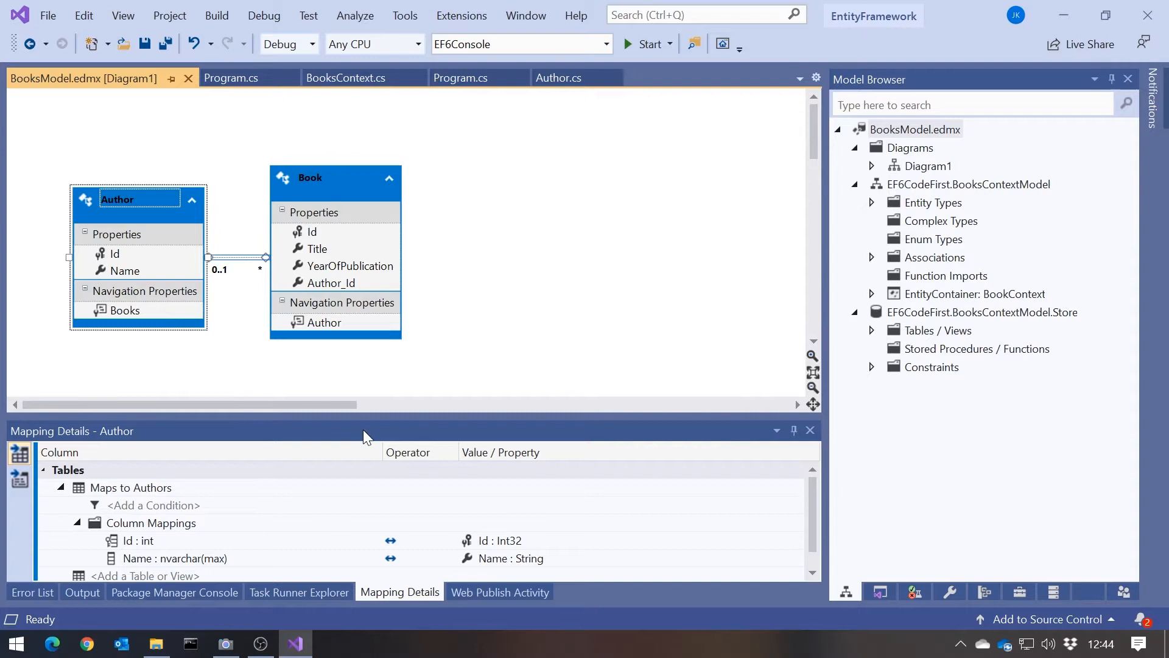
Step: Rename Book's YearOfPublication property to PublicationYear and view Book's column mappings
{"action": "left_click_drag", "start_coordinate": [410, 420], "coordinate": [413, 401]}
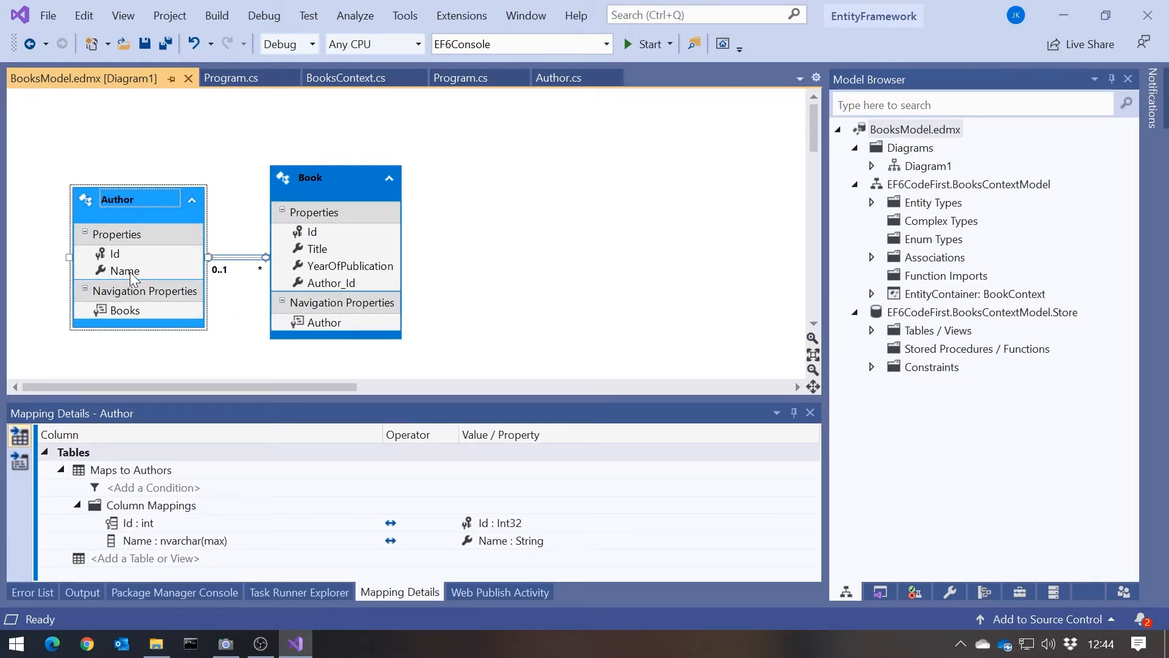
{"action": "left_click", "coordinate": [338, 265]}
{"action": "key", "text": "F2"}
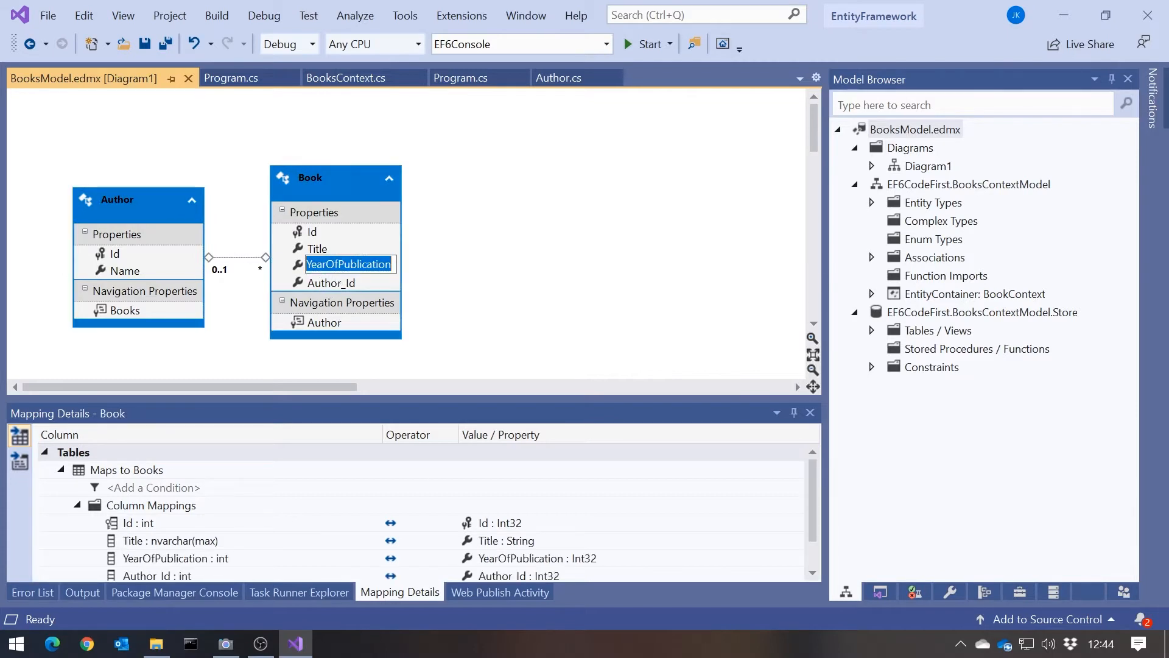
{"action": "key", "text": "Home"}
{"action": "key", "text": "shift+Right"}
{"action": "key", "text": "shift+Right"}
{"action": "key", "text": "shift+Right"}
{"action": "key", "text": "shift+Right"}
{"action": "key", "text": "shift+Right"}
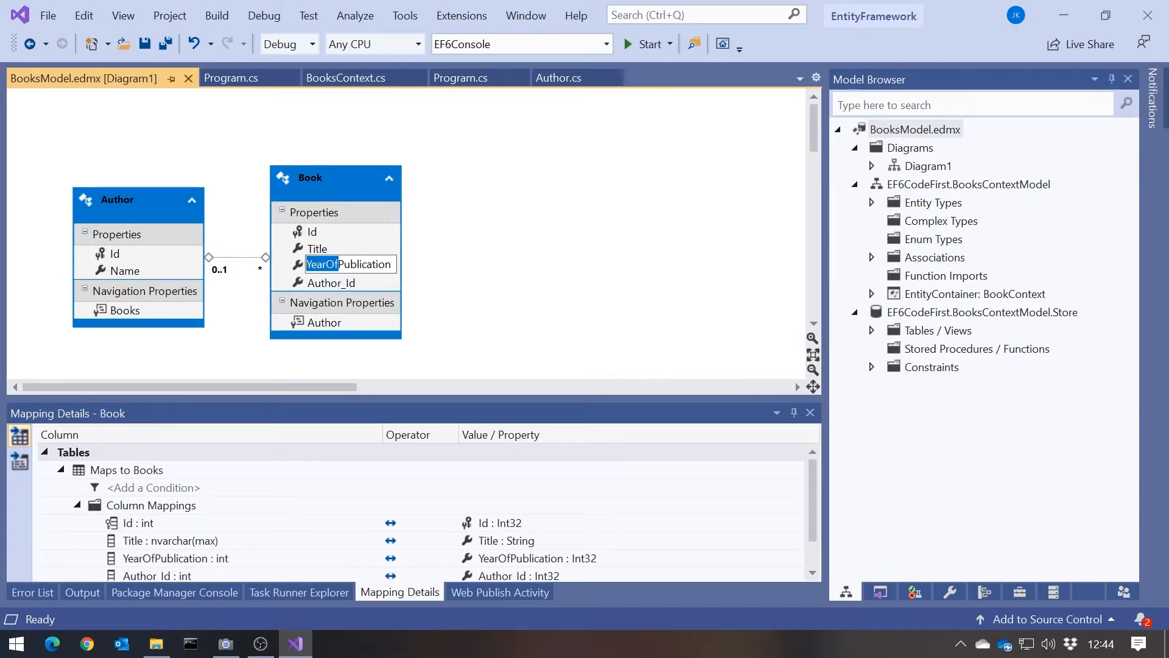
{"action": "key", "text": "Delete"}
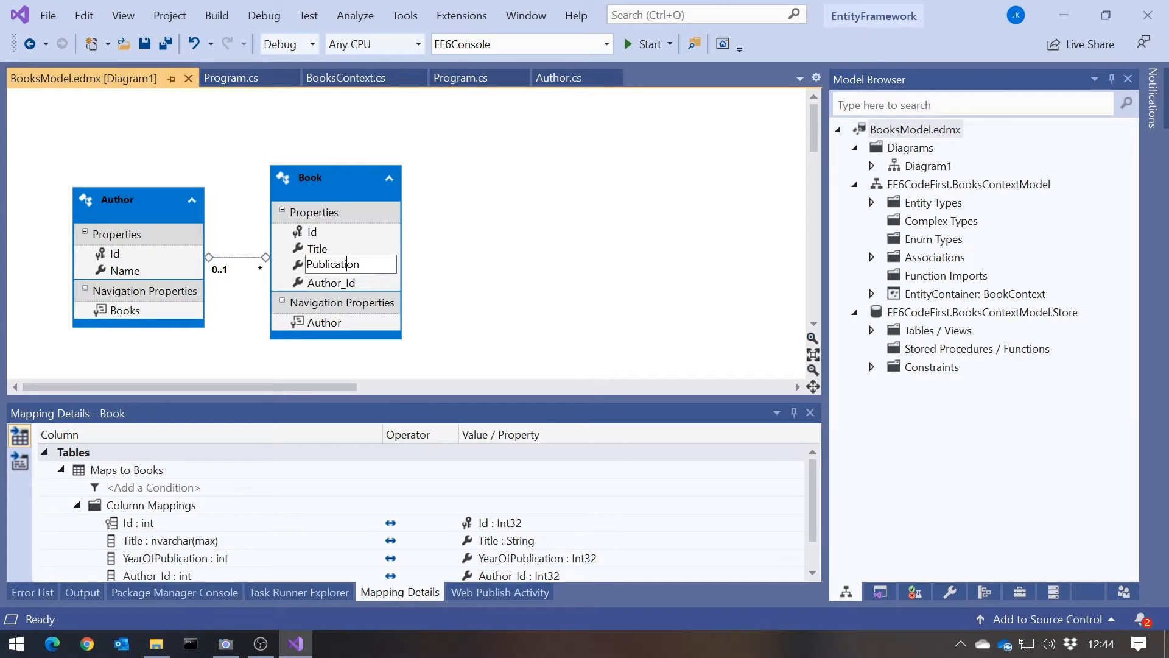
{"action": "key", "text": "Right"}
{"action": "type", "text": "Year"}
{"action": "left_click", "coordinate": [483, 259]}
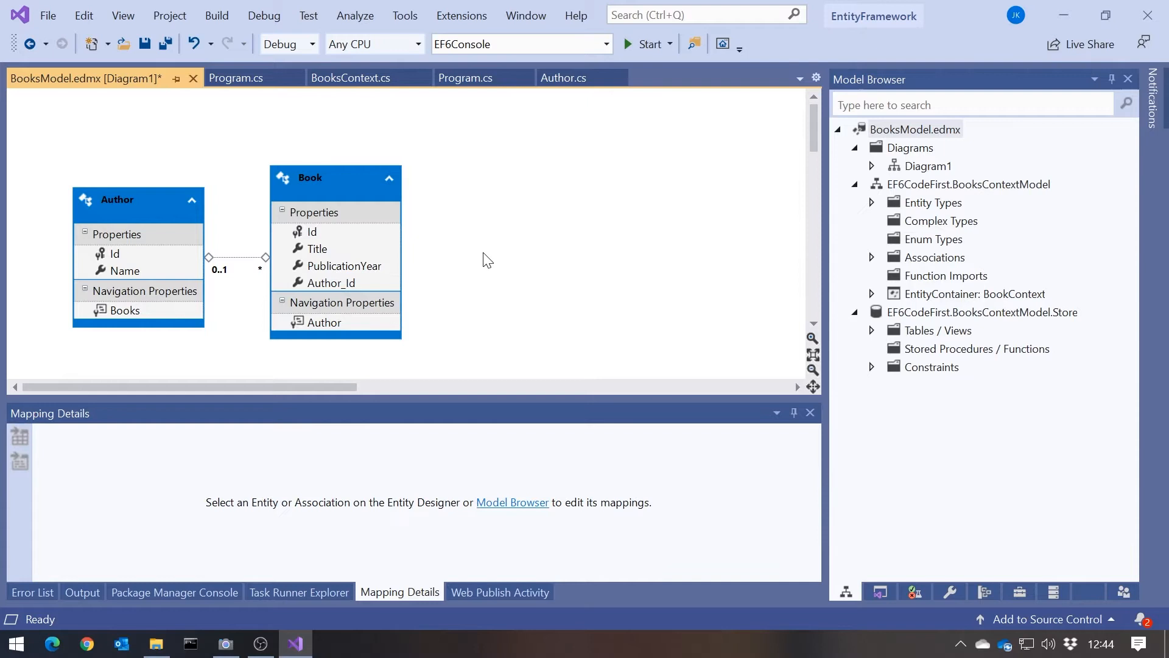
{"action": "left_click", "coordinate": [327, 178]}
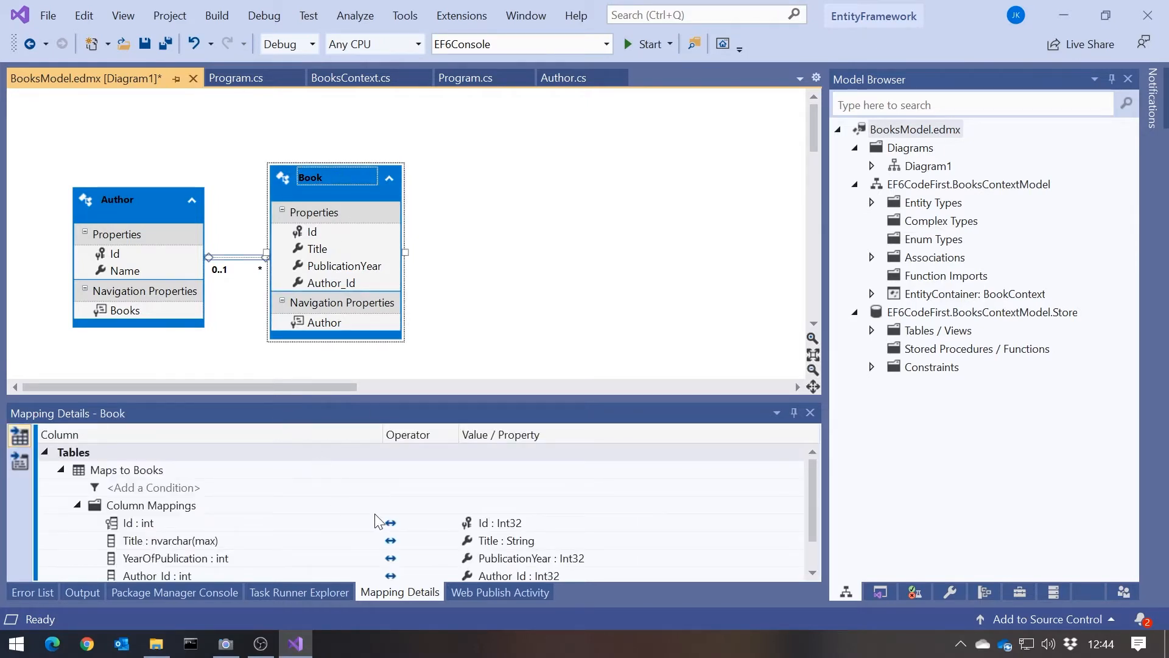
{"action": "scroll", "coordinate": [374, 514], "scroll_direction": "down", "scroll_amount": 2}
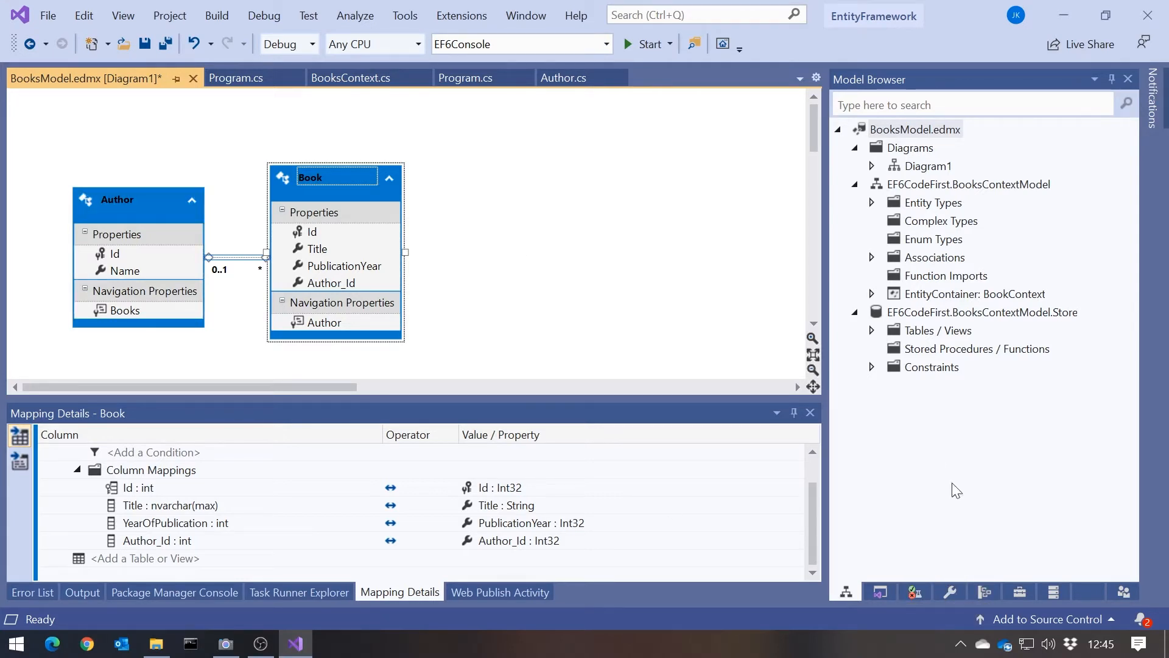
Step: In Solution Explorer collapse EF6DBFirst's References and select BooksModel.edmx to see its generated files
{"action": "left_click", "coordinate": [878, 595]}
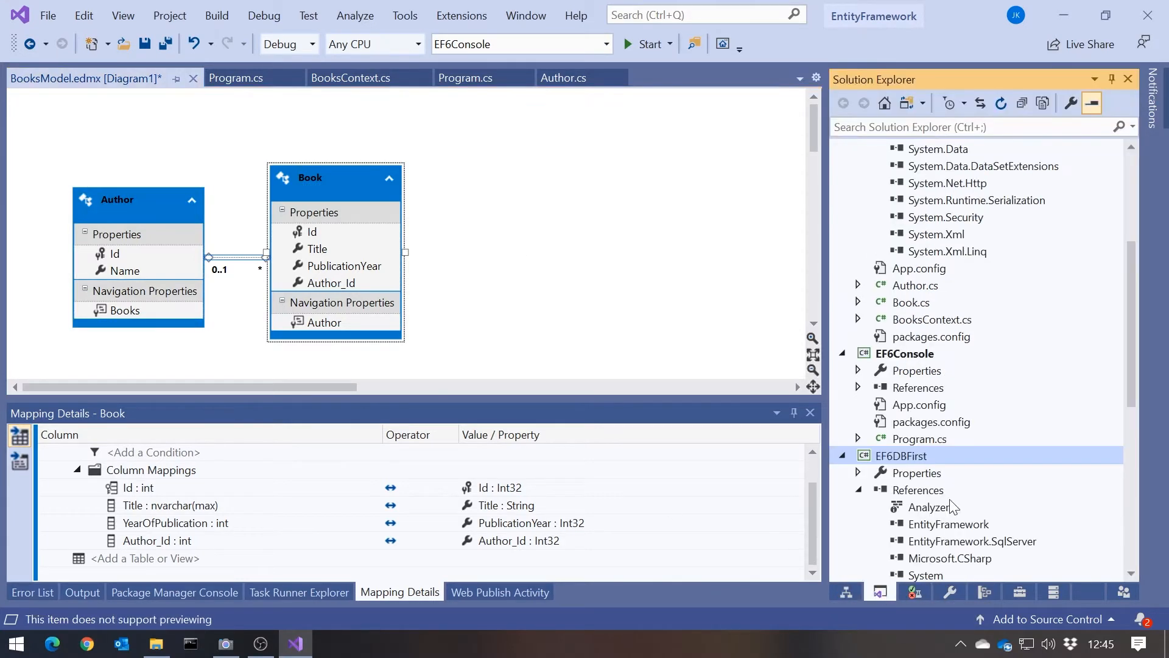
{"action": "scroll", "coordinate": [859, 475], "scroll_direction": "down", "scroll_amount": 4}
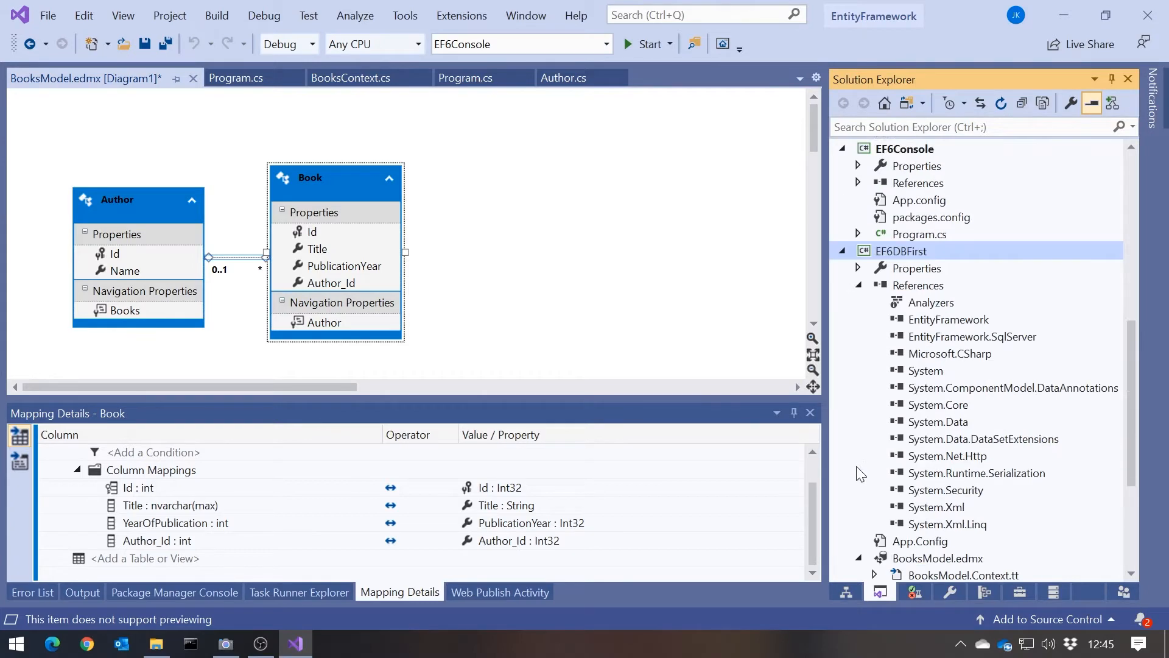
{"action": "scroll", "coordinate": [859, 475], "scroll_direction": "down", "scroll_amount": 1}
{"action": "left_click", "coordinate": [859, 234]}
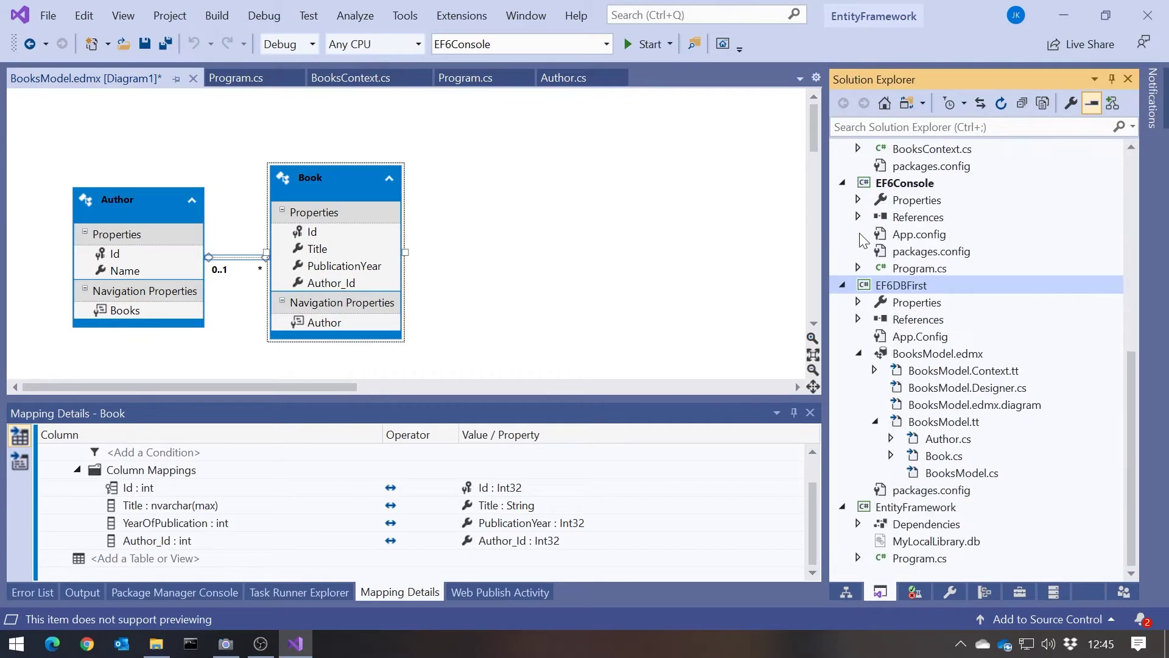
{"action": "left_click", "coordinate": [961, 362]}
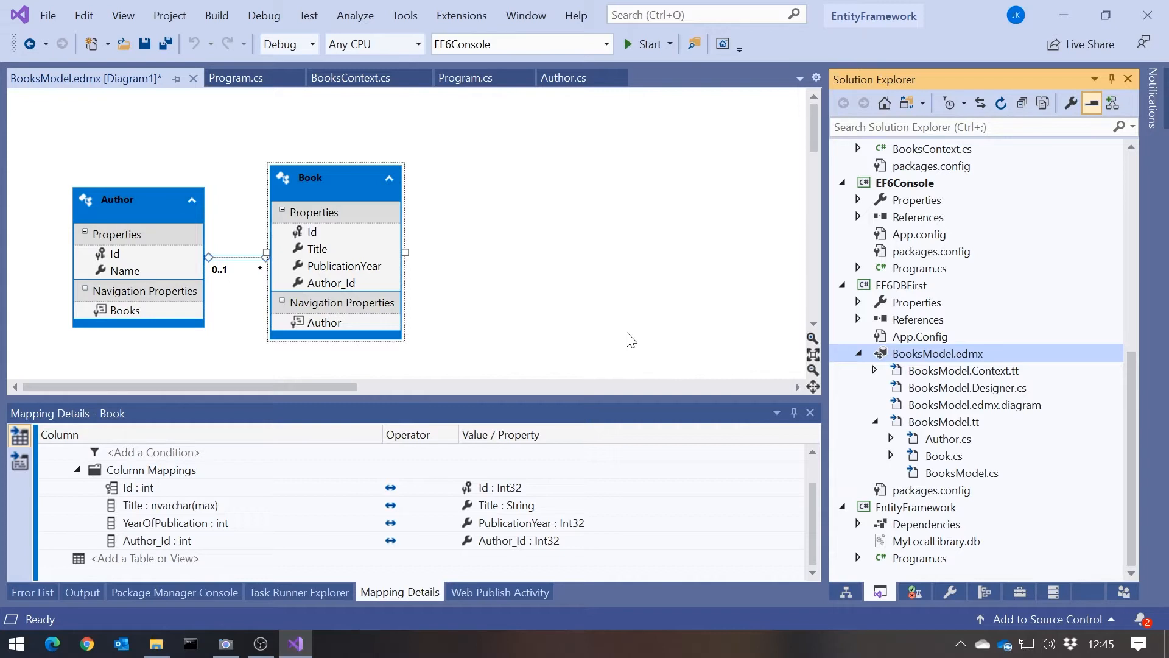
{"action": "left_click", "coordinate": [629, 301]}
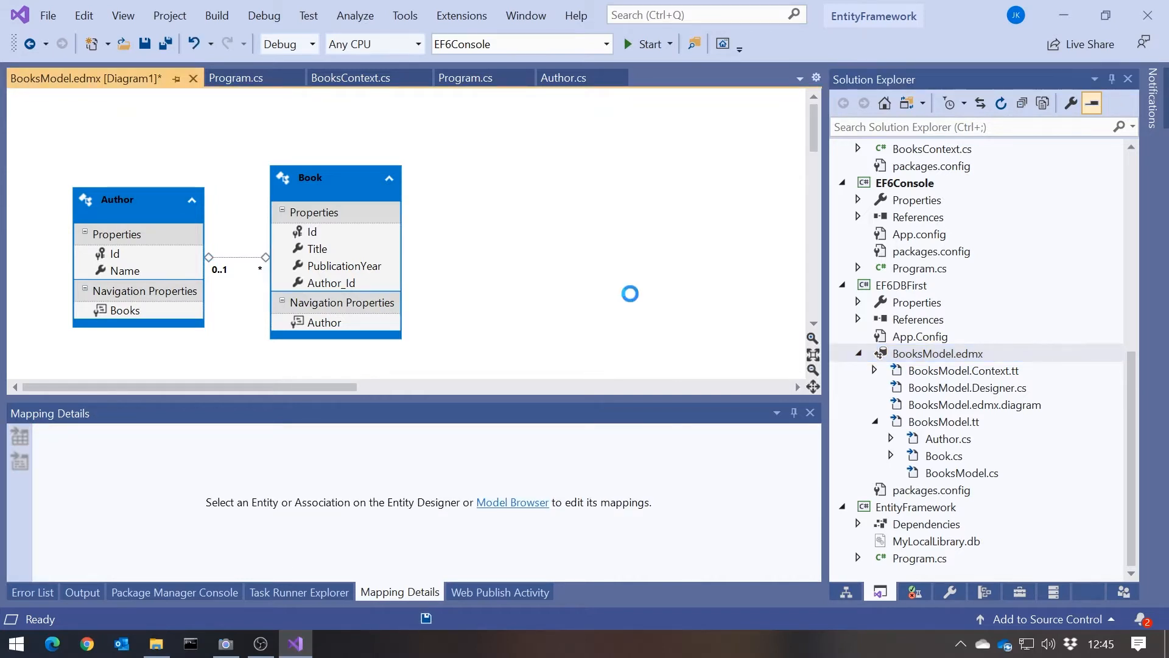
Step: Open BooksModel.edmx with the XML (Text) Editor, closing the designer to show the raw storage model
{"action": "right_click", "coordinate": [925, 356]}
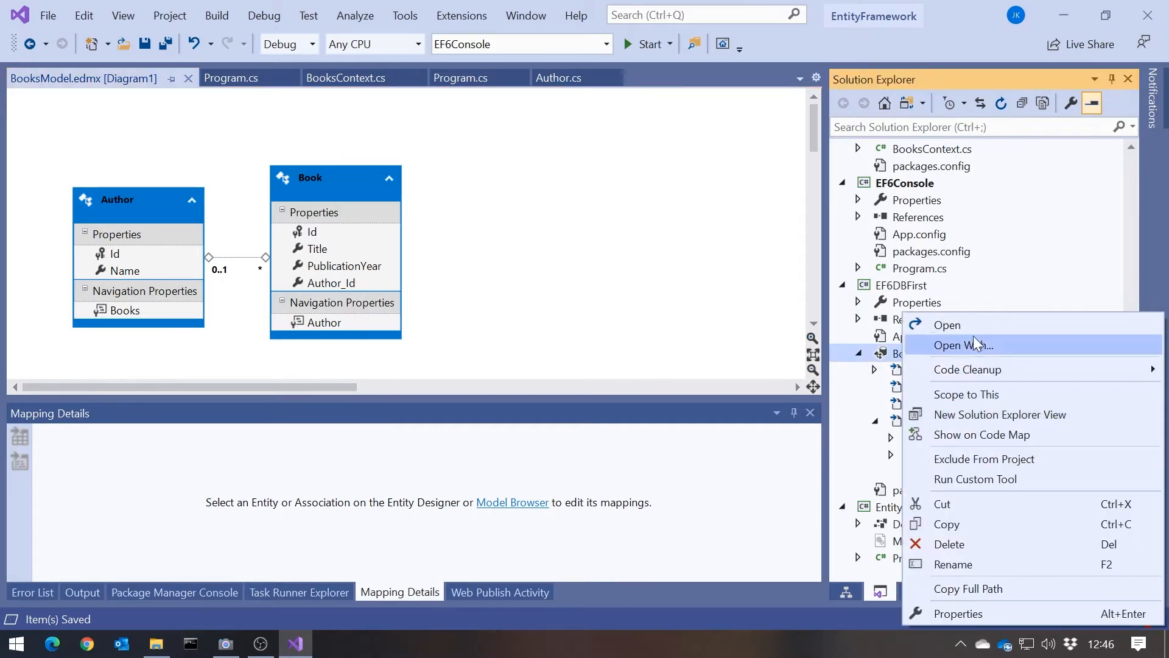
{"action": "left_click", "coordinate": [967, 346]}
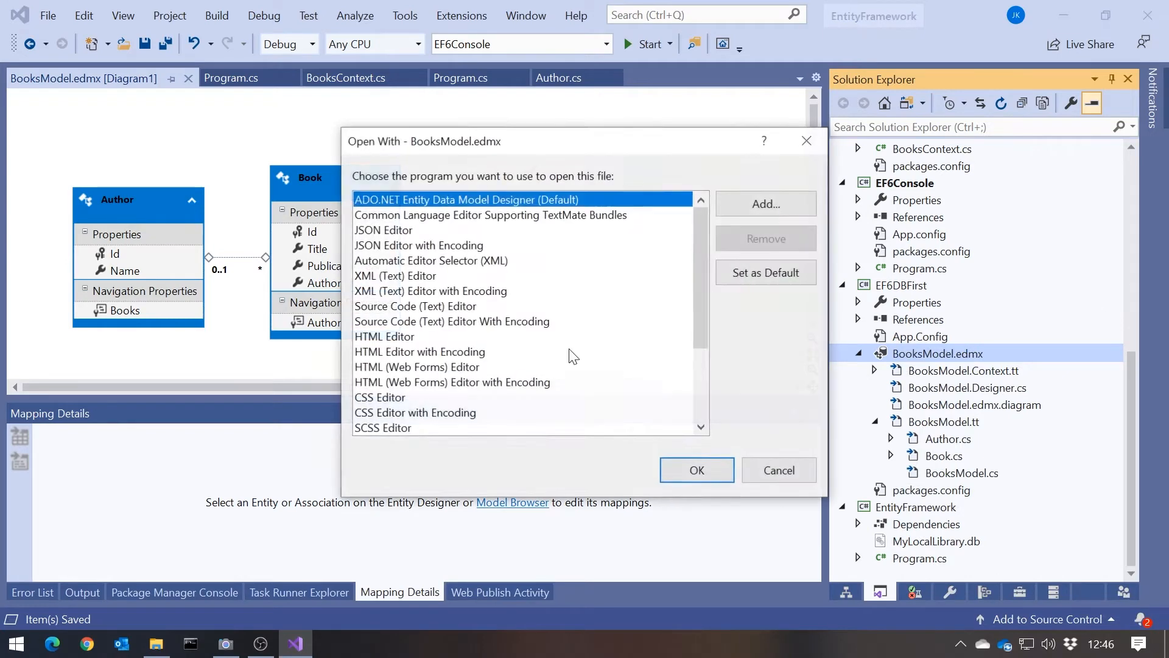
{"action": "left_click", "coordinate": [393, 276]}
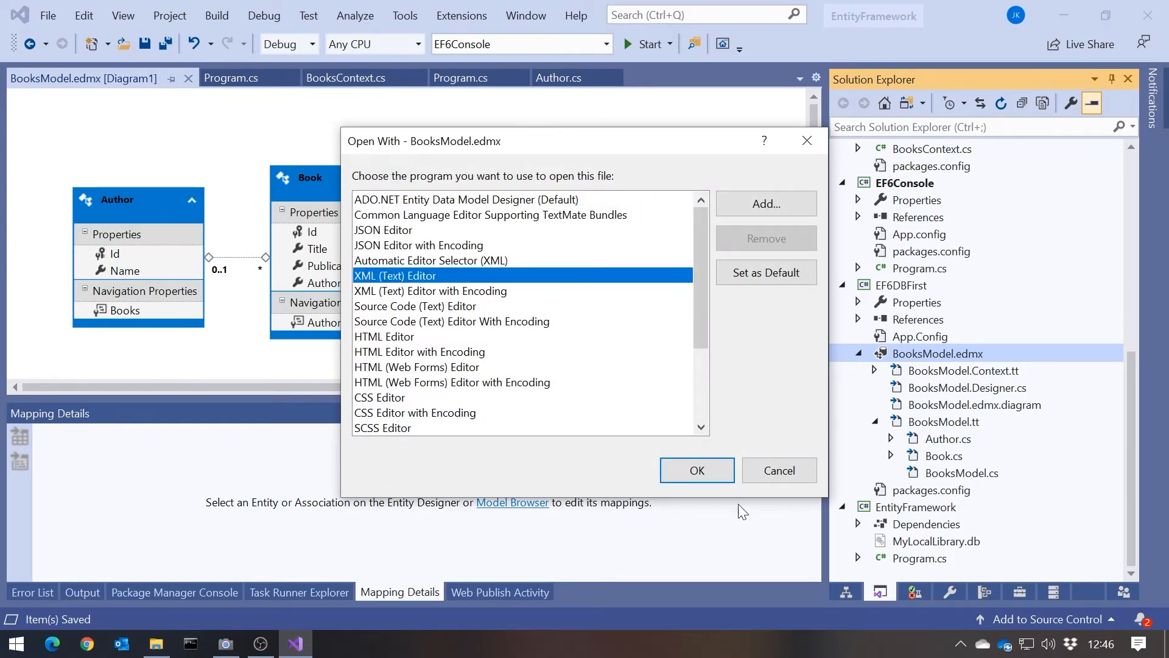
{"action": "left_click", "coordinate": [709, 470]}
{"action": "left_click", "coordinate": [672, 404]}
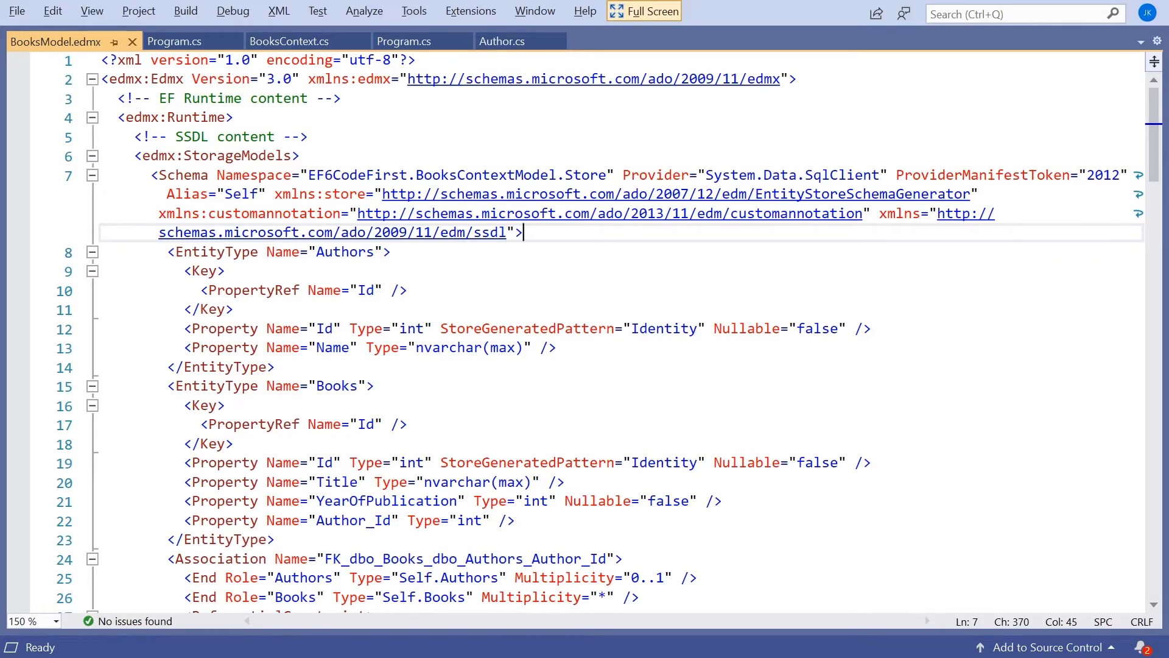
{"action": "key", "text": "Up"}
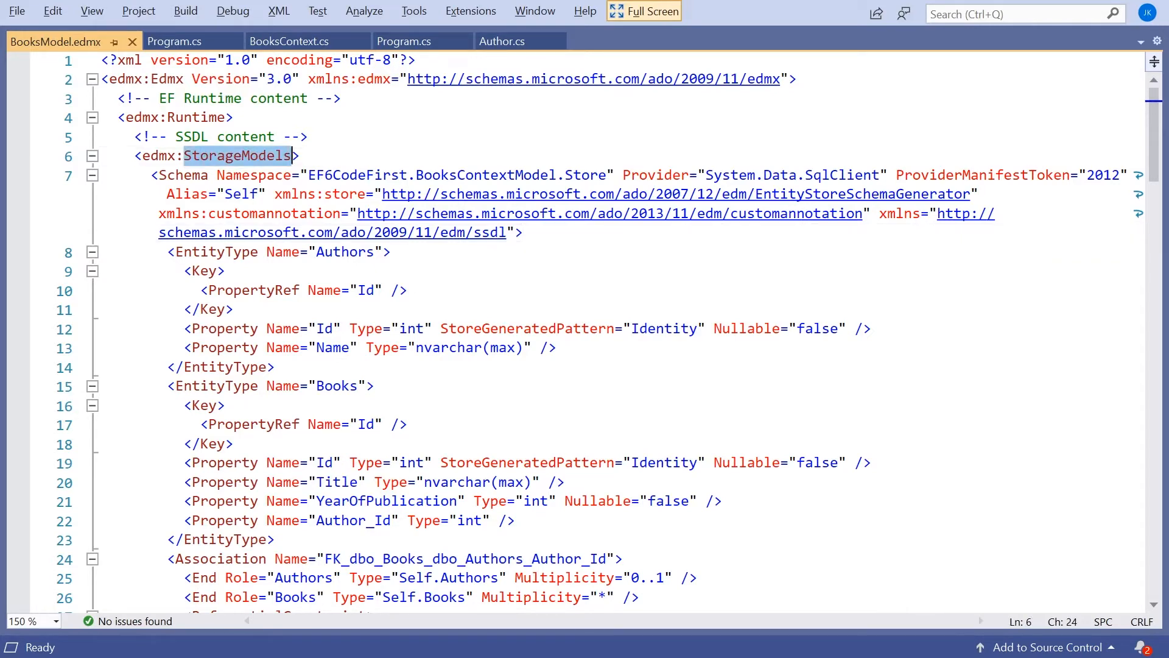
{"action": "scroll", "coordinate": [603, 329], "scroll_direction": "down", "scroll_amount": 2}
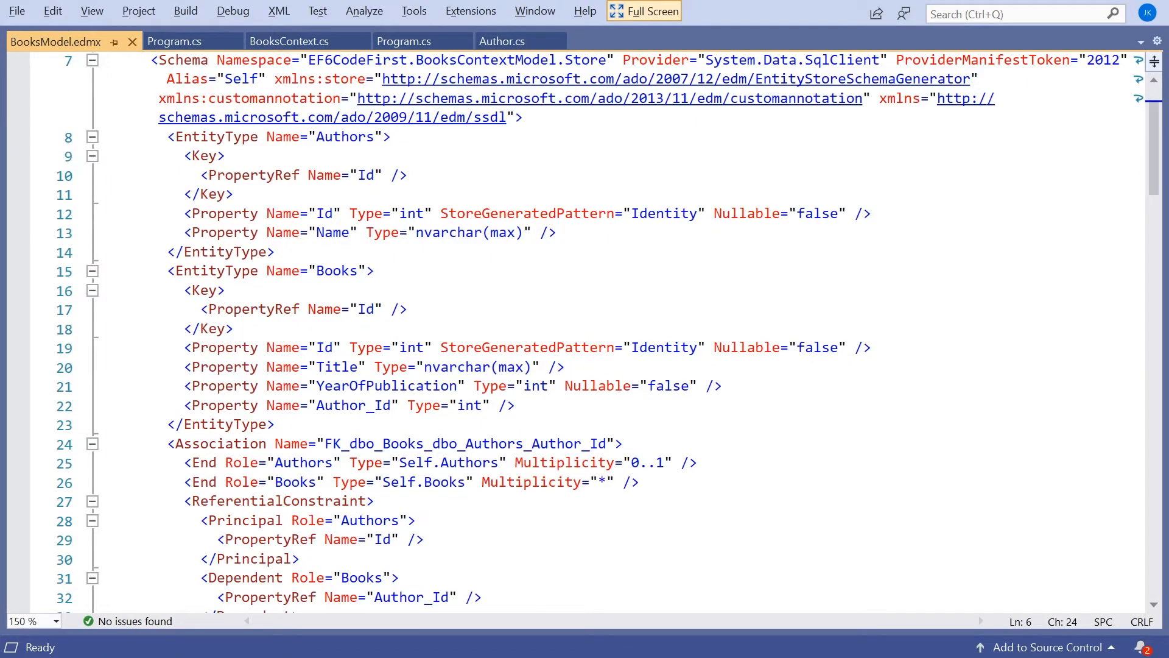
{"action": "left_click_drag", "start_coordinate": [317, 386], "coordinate": [457, 386]}
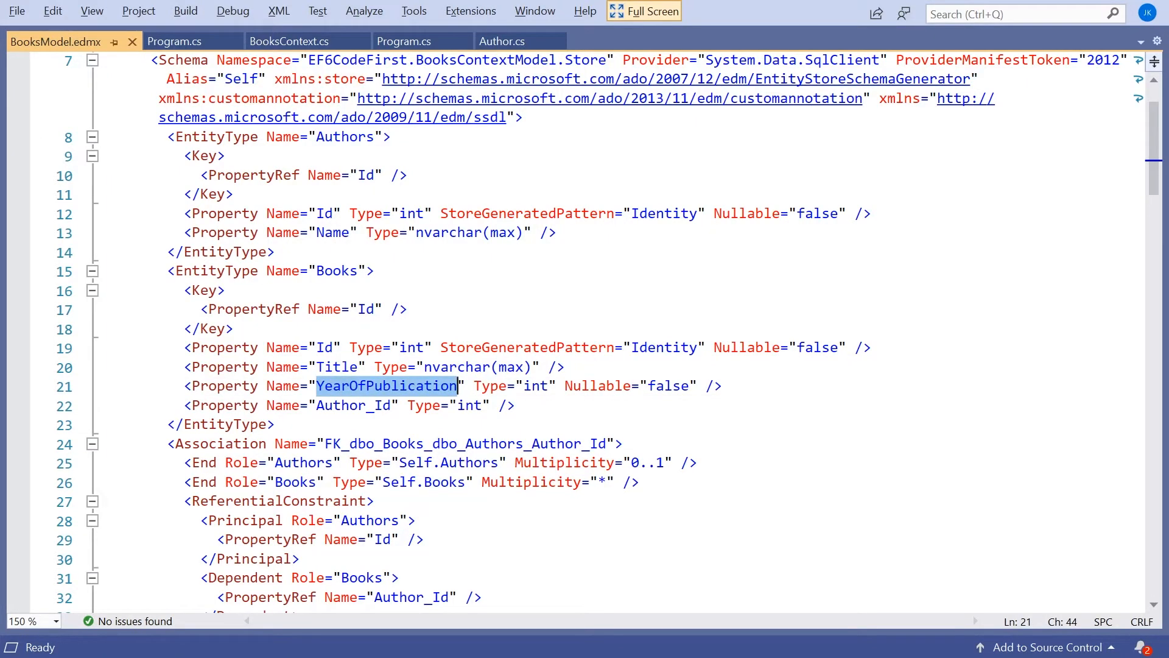
{"action": "left_click", "coordinate": [526, 386]}
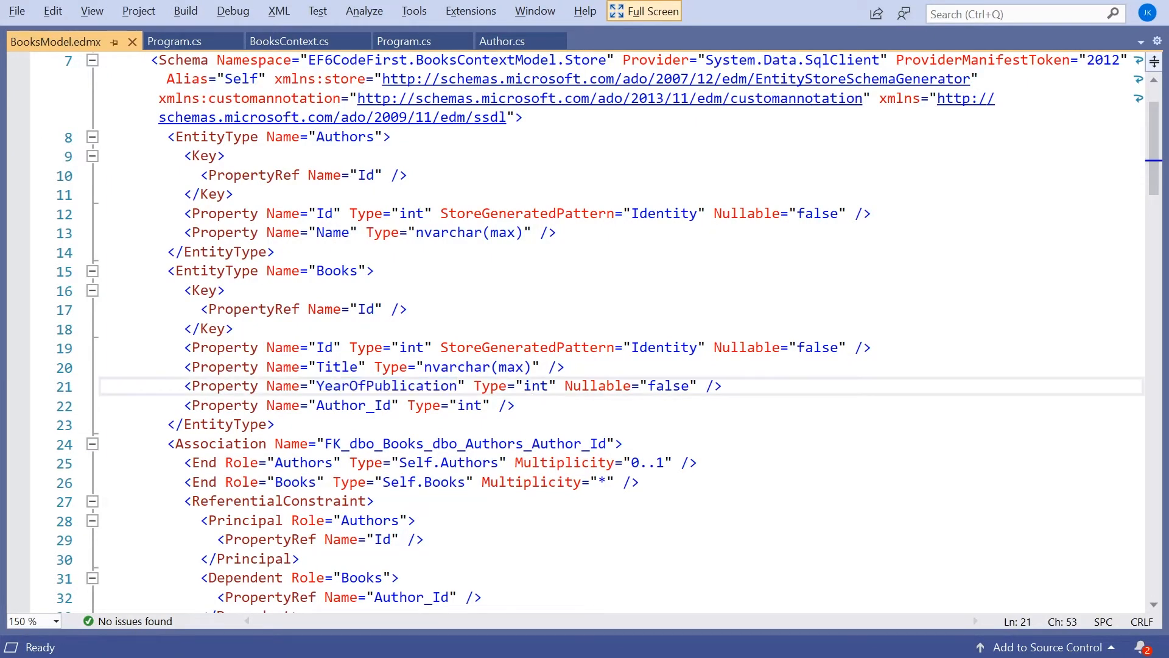
{"action": "scroll", "coordinate": [526, 386], "scroll_direction": "down", "scroll_amount": 3}
{"action": "scroll", "coordinate": [525, 385], "scroll_direction": "down", "scroll_amount": 6}
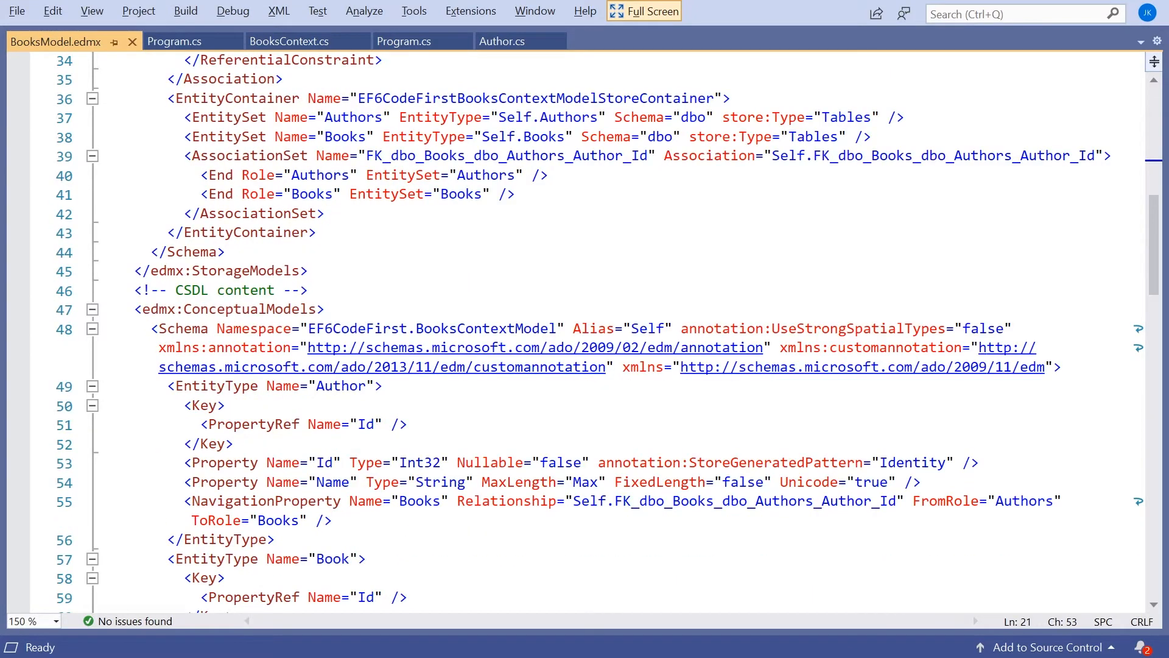
{"action": "left_click", "coordinate": [229, 310]}
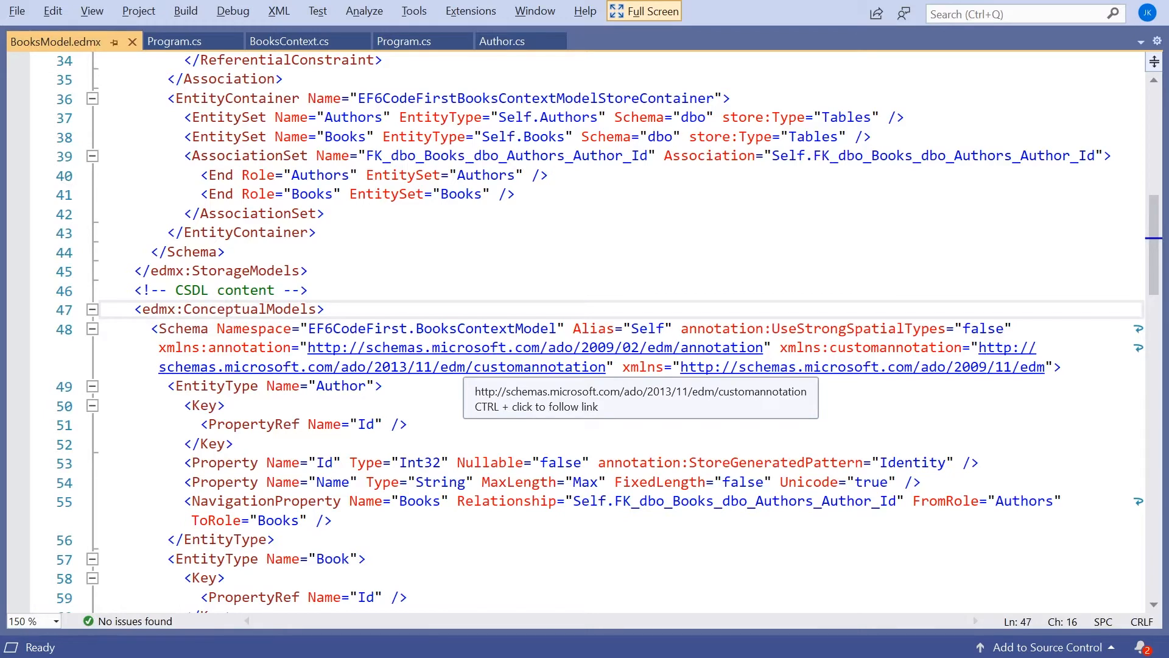
{"action": "scroll", "coordinate": [548, 366], "scroll_direction": "down", "scroll_amount": 1}
{"action": "scroll", "coordinate": [549, 366], "scroll_direction": "down", "scroll_amount": 2}
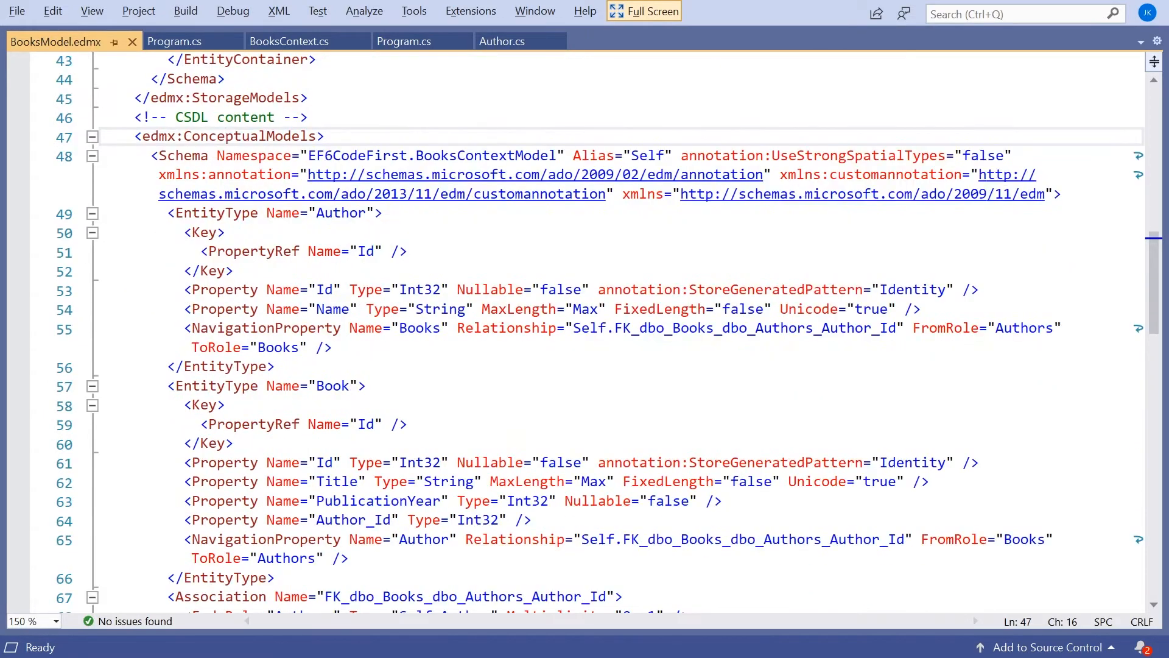
{"action": "left_click", "coordinate": [342, 500]}
{"action": "left_click", "coordinate": [525, 500]}
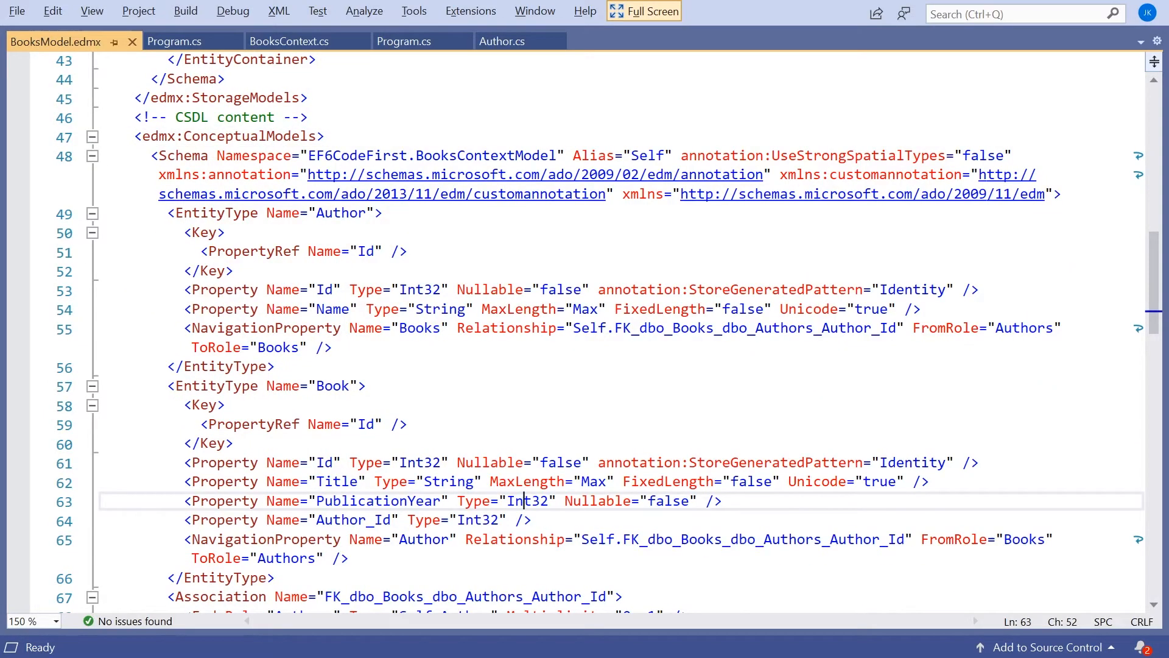
{"action": "scroll", "coordinate": [585, 366], "scroll_direction": "down", "scroll_amount": 4}
{"action": "scroll", "coordinate": [584, 366], "scroll_direction": "down", "scroll_amount": 3}
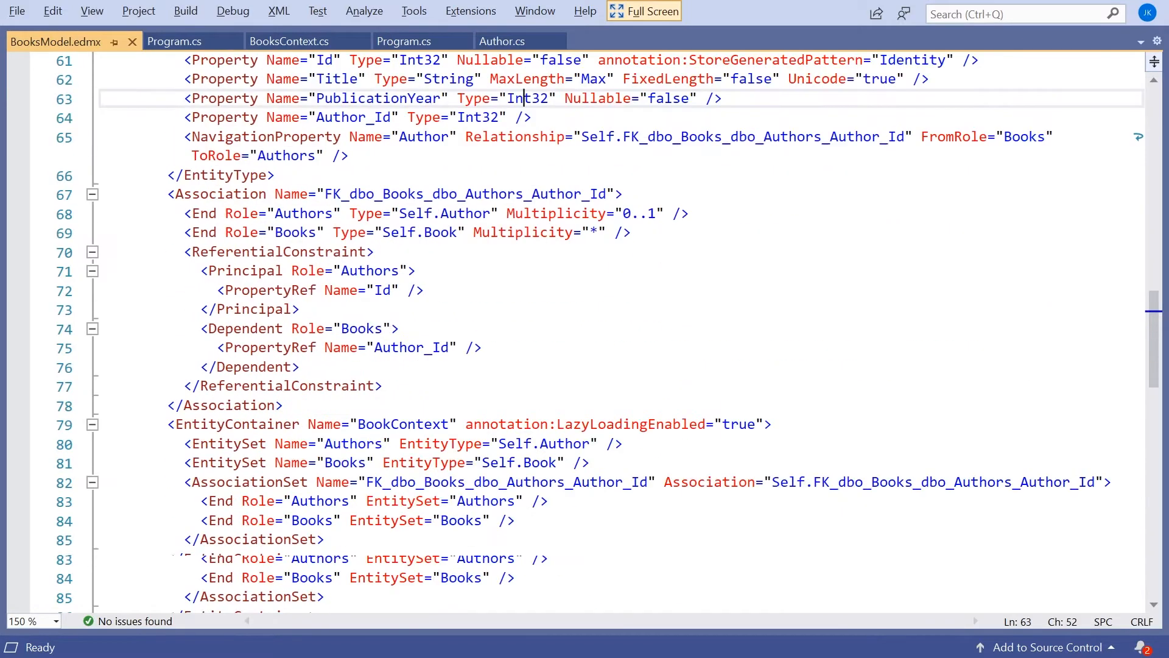
{"action": "scroll", "coordinate": [585, 366], "scroll_direction": "down", "scroll_amount": 3}
{"action": "scroll", "coordinate": [585, 329], "scroll_direction": "down", "scroll_amount": 3}
{"action": "left_click", "coordinate": [211, 290]}
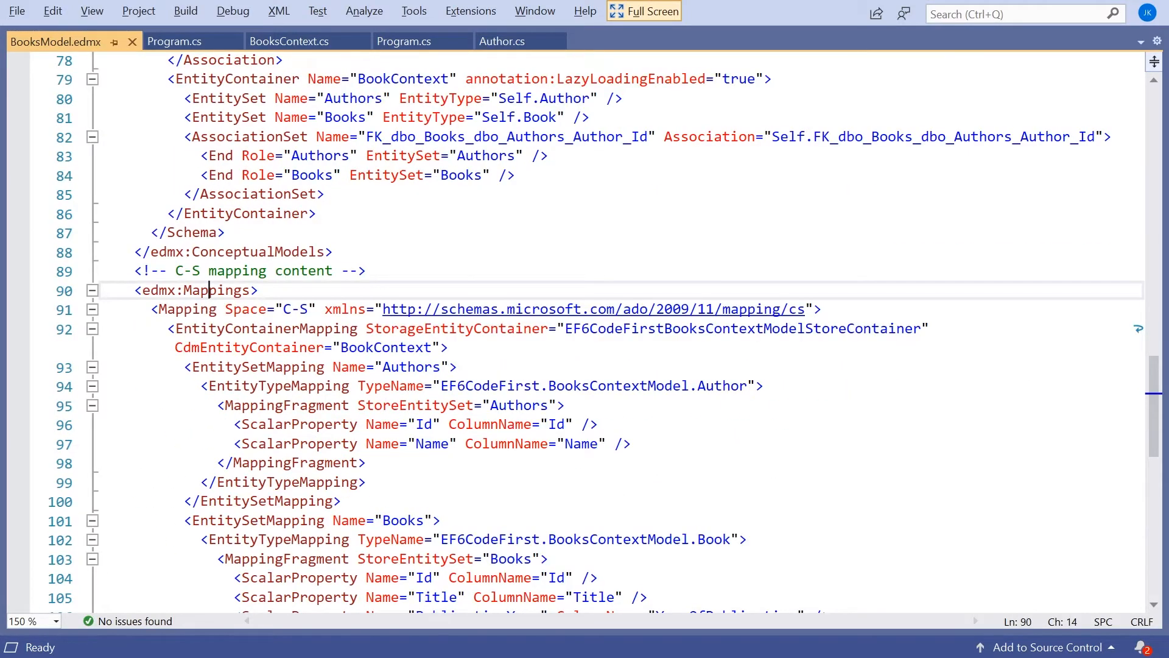
{"action": "scroll", "coordinate": [585, 329], "scroll_direction": "down", "scroll_amount": 2}
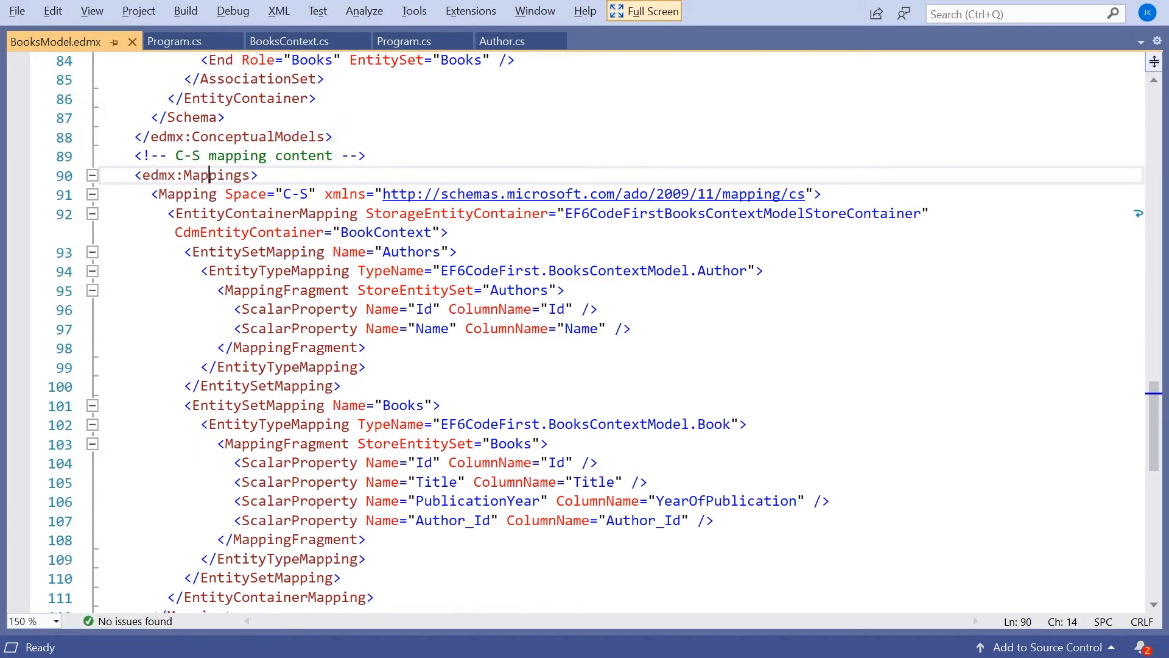
{"action": "left_click_drag", "start_coordinate": [416, 501], "coordinate": [831, 501]}
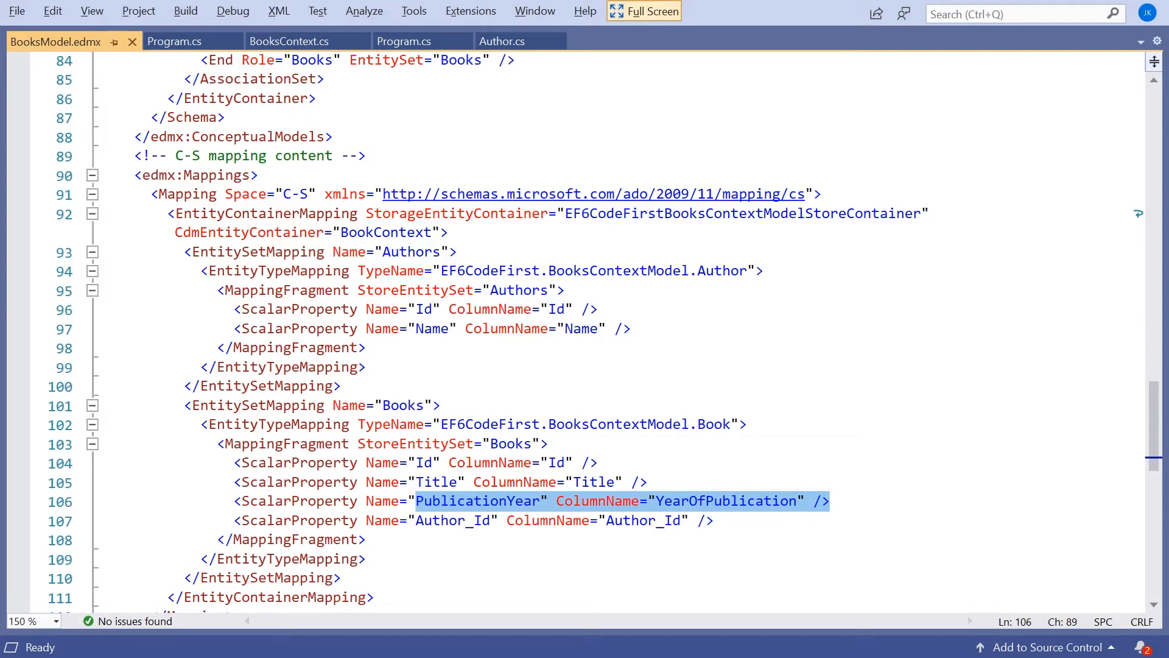
{"action": "key", "text": "Up"}
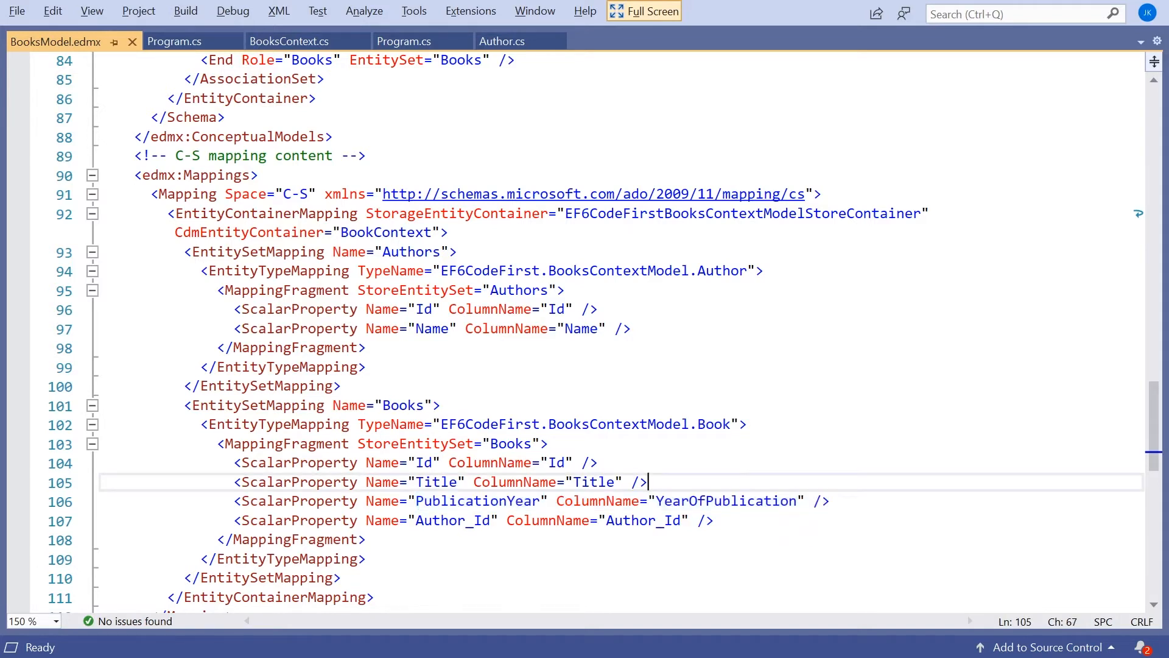
{"action": "left_click", "coordinate": [441, 500]}
{"action": "left_click", "coordinate": [707, 501]}
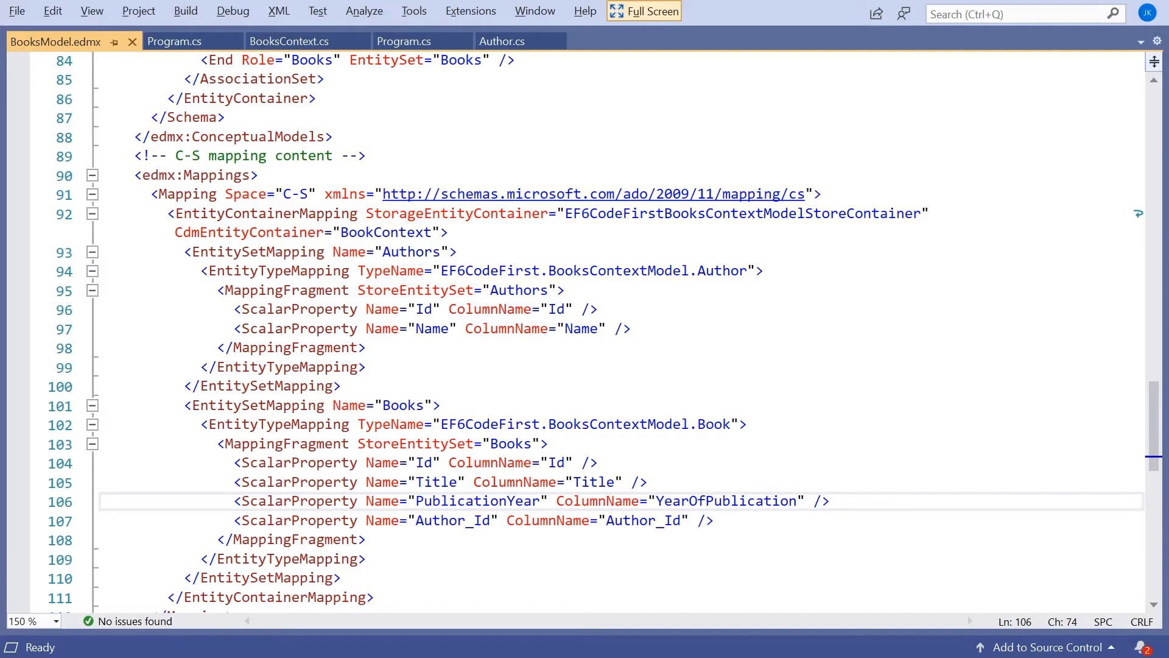
{"action": "left_click", "coordinate": [416, 462]}
{"action": "left_click", "coordinate": [574, 462]}
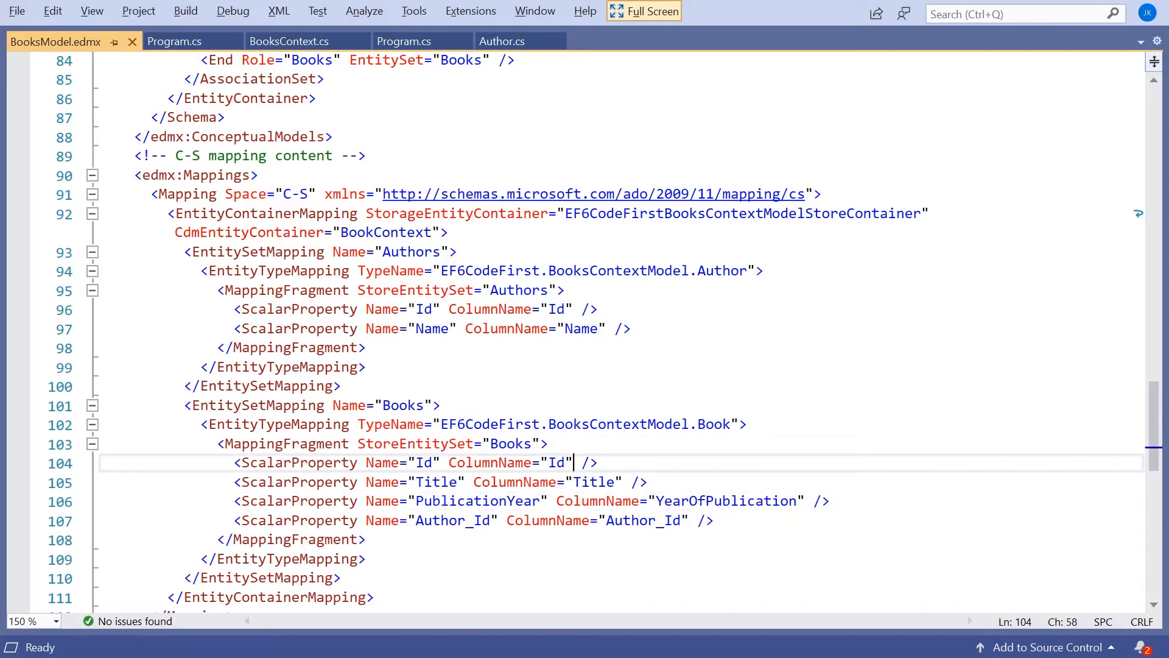
{"action": "left_click", "coordinate": [430, 481]}
{"action": "left_click", "coordinate": [600, 482]}
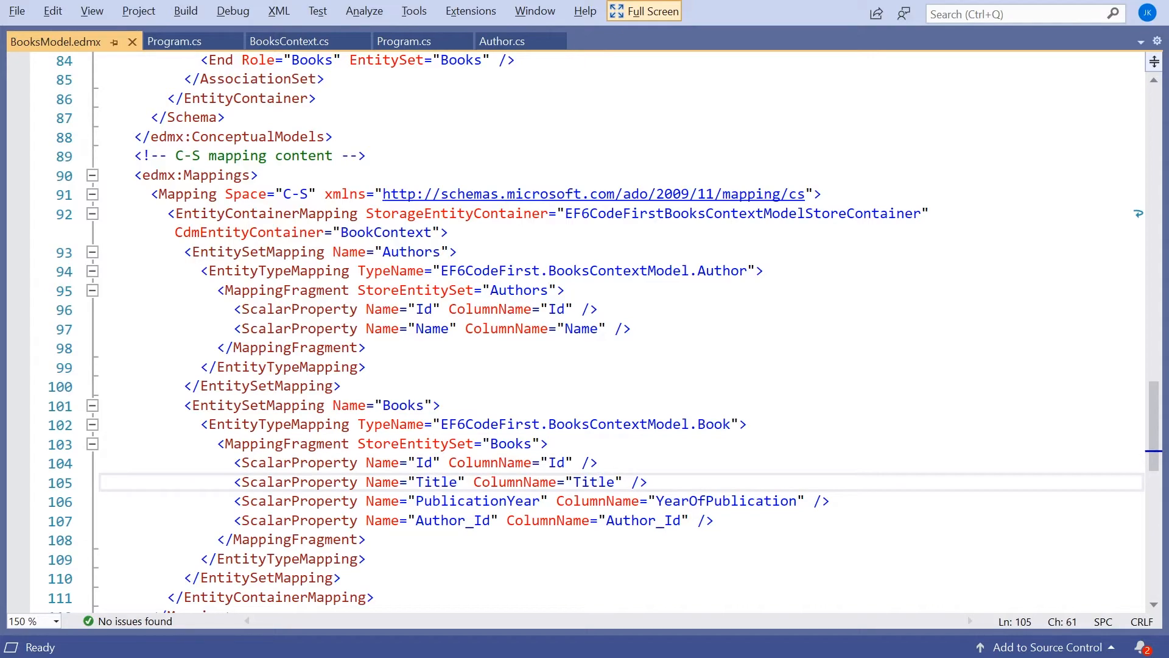
{"action": "left_click", "coordinate": [576, 327]}
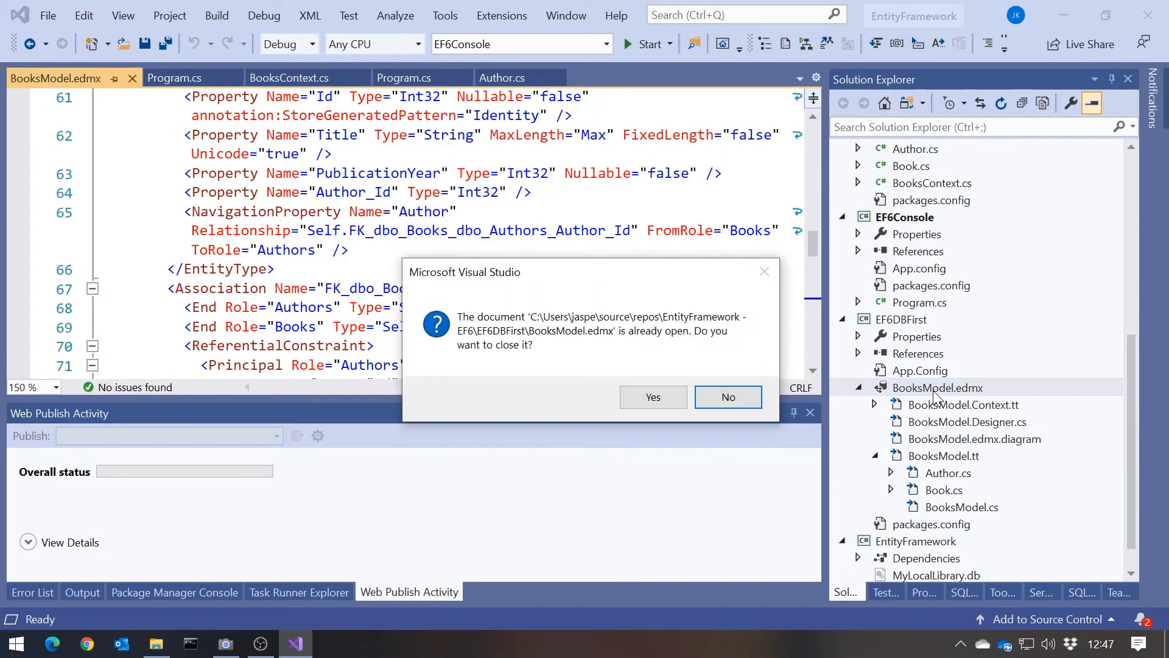
Step: Answer No to the 'already open' prompt and return BooksModel.edmx to the diagram designer
{"action": "left_click", "coordinate": [651, 397]}
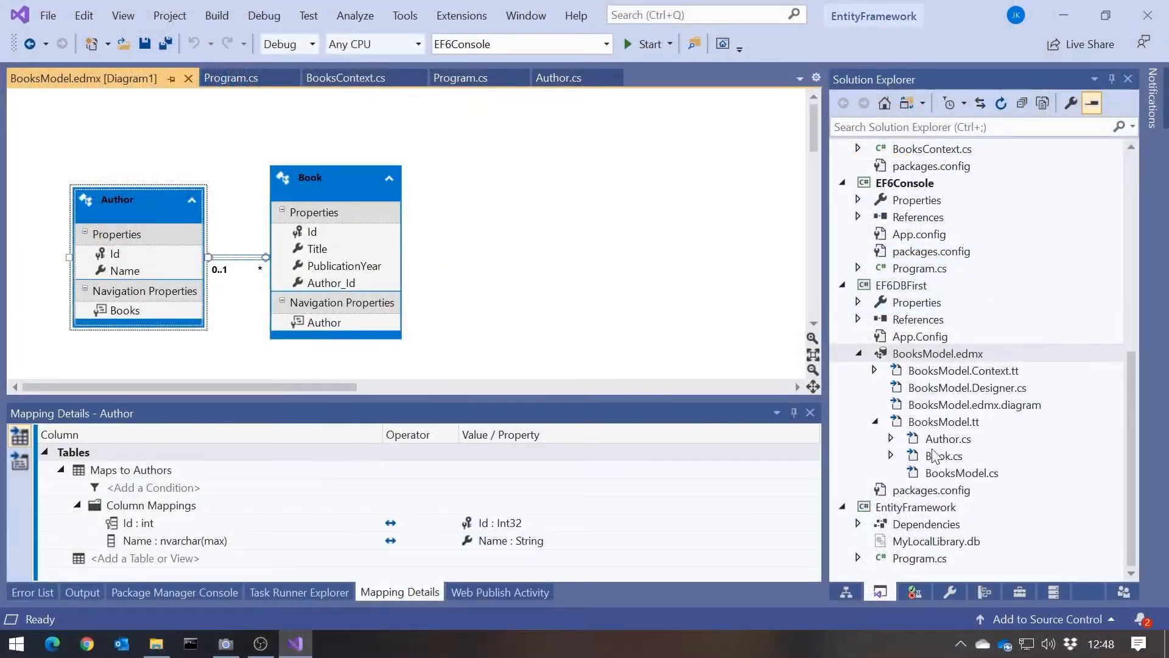
Step: Open the generated Author.cs, Book.cs and BooksModel.Context.cs, highlighting the auto-generated warning header
{"action": "double_click", "coordinate": [948, 439]}
{"action": "scroll", "coordinate": [411, 238], "scroll_direction": "down", "scroll_amount": 3}
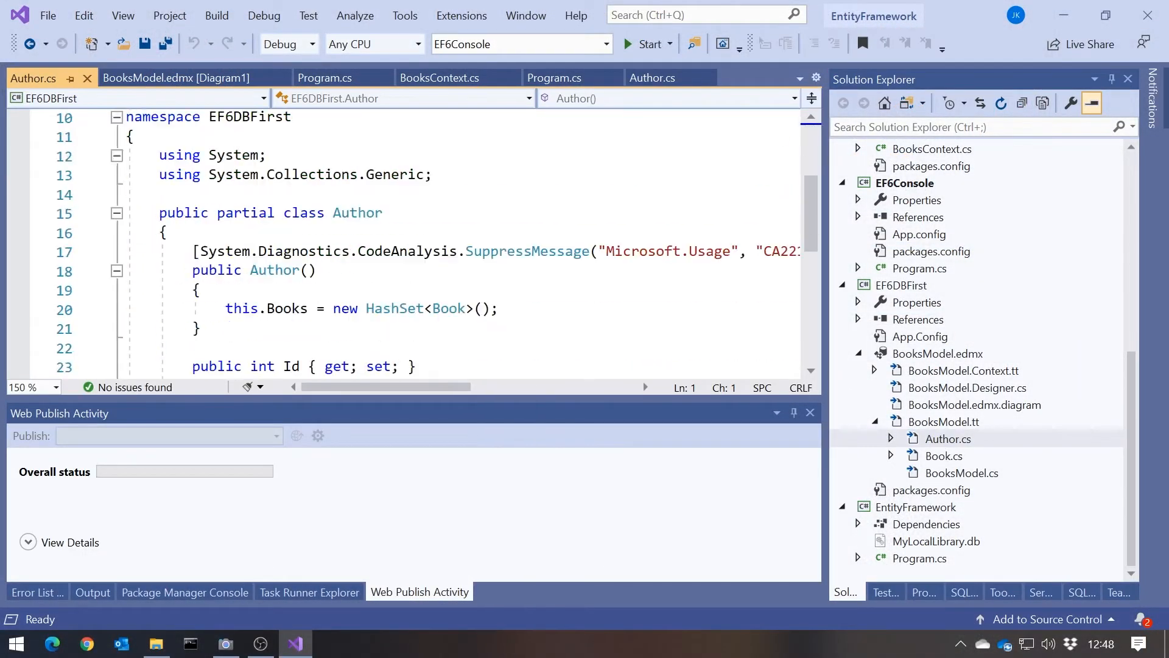
{"action": "scroll", "coordinate": [412, 238], "scroll_direction": "down", "scroll_amount": 1}
{"action": "scroll", "coordinate": [411, 238], "scroll_direction": "down", "scroll_amount": 3}
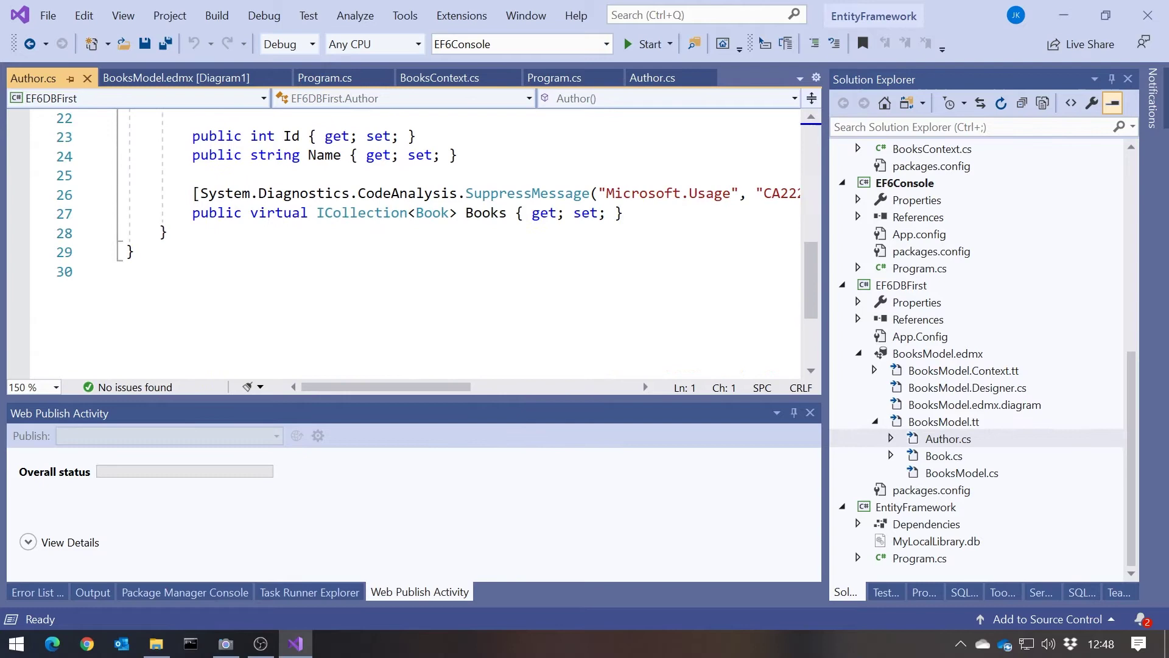
{"action": "double_click", "coordinate": [941, 456]}
{"action": "scroll", "coordinate": [411, 238], "scroll_direction": "down", "scroll_amount": 4}
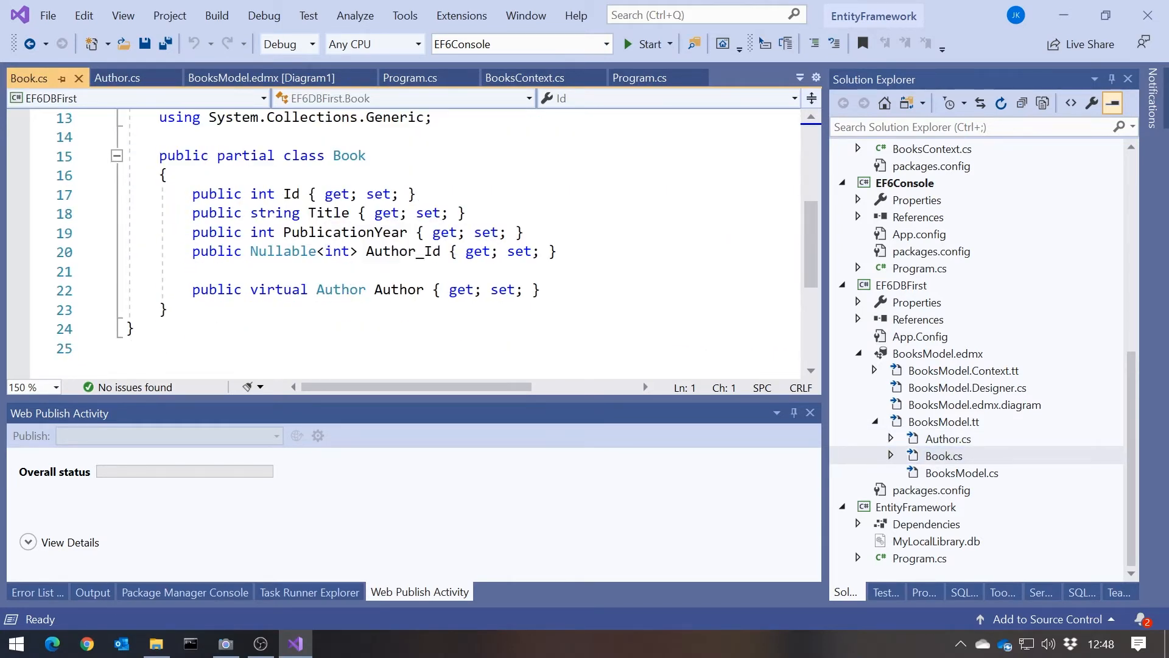
{"action": "left_click", "coordinate": [874, 370]}
{"action": "double_click", "coordinate": [971, 388]}
{"action": "scroll", "coordinate": [412, 242], "scroll_direction": "down", "scroll_amount": 3}
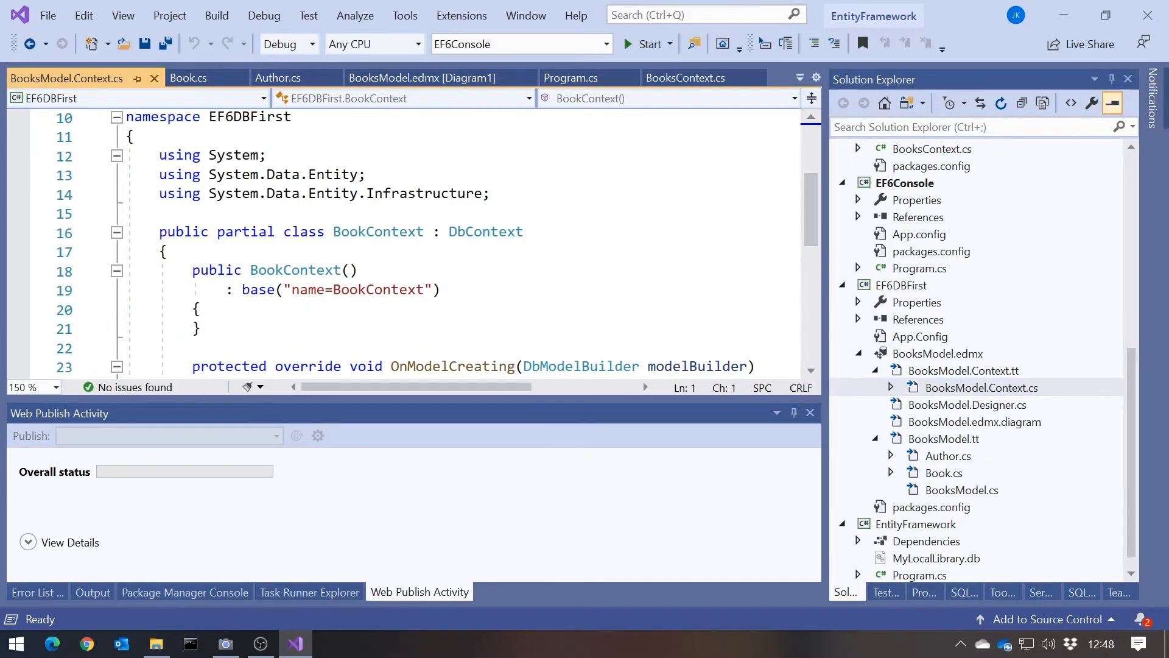
{"action": "scroll", "coordinate": [411, 242], "scroll_direction": "down", "scroll_amount": 1}
{"action": "scroll", "coordinate": [412, 242], "scroll_direction": "down", "scroll_amount": 1}
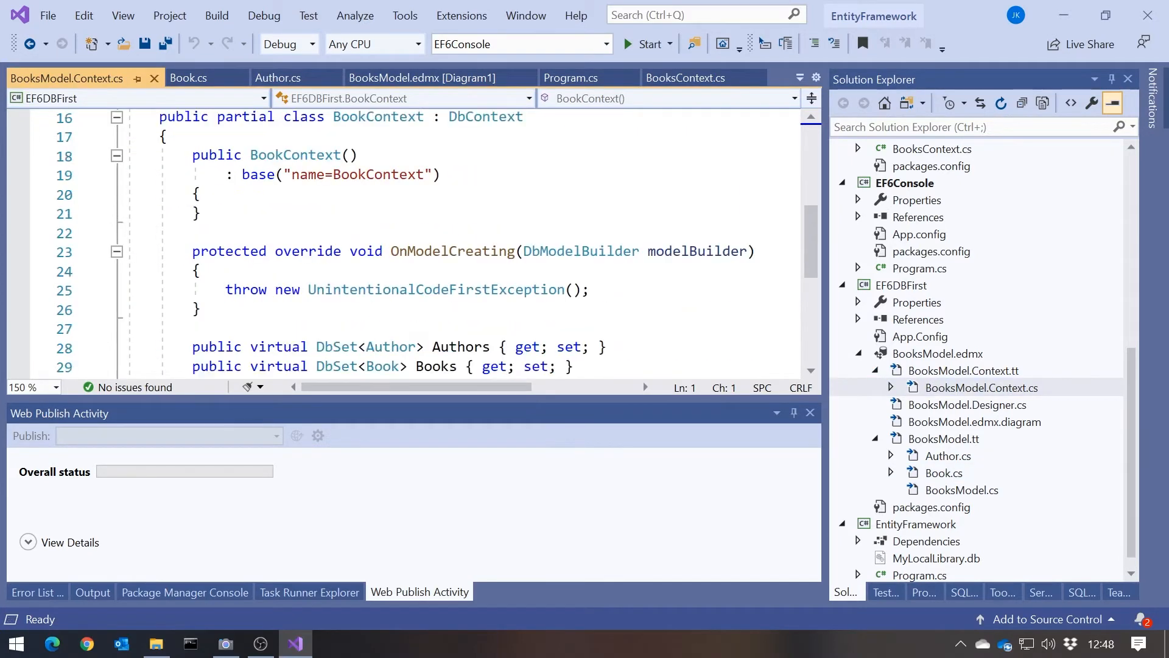
{"action": "scroll", "coordinate": [411, 242], "scroll_direction": "down", "scroll_amount": 1}
{"action": "scroll", "coordinate": [411, 243], "scroll_direction": "up", "scroll_amount": 1}
{"action": "scroll", "coordinate": [411, 242], "scroll_direction": "up", "scroll_amount": 1}
{"action": "scroll", "coordinate": [411, 243], "scroll_direction": "up", "scroll_amount": 3}
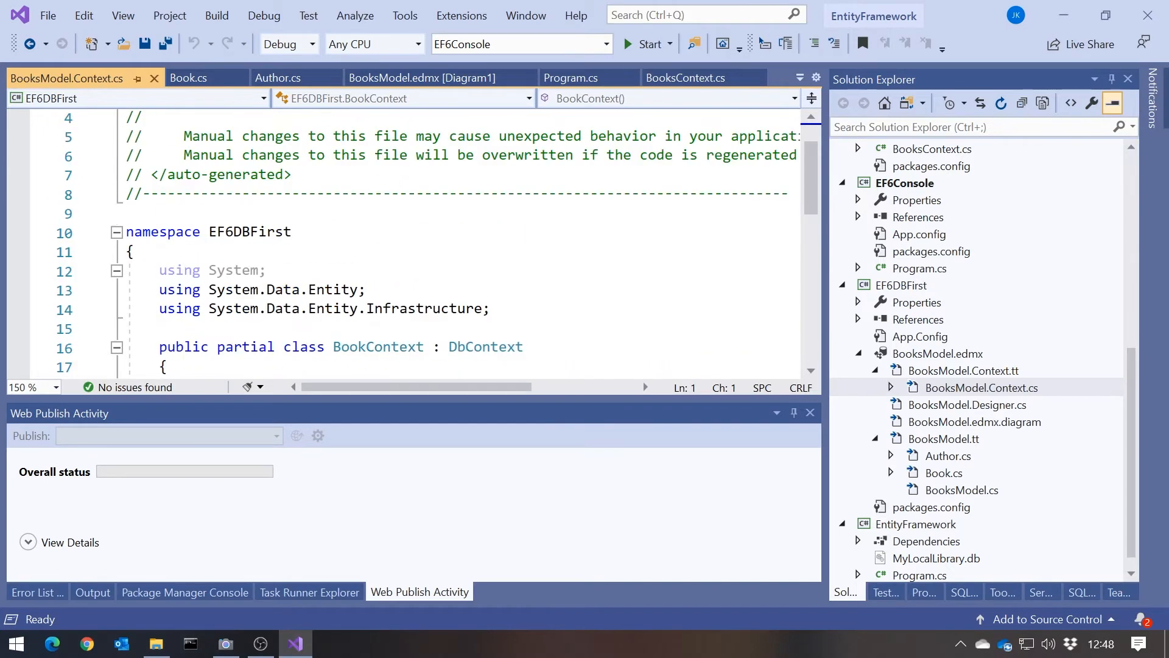
{"action": "scroll", "coordinate": [411, 243], "scroll_direction": "down", "scroll_amount": 1}
{"action": "scroll", "coordinate": [411, 242], "scroll_direction": "up", "scroll_amount": 2}
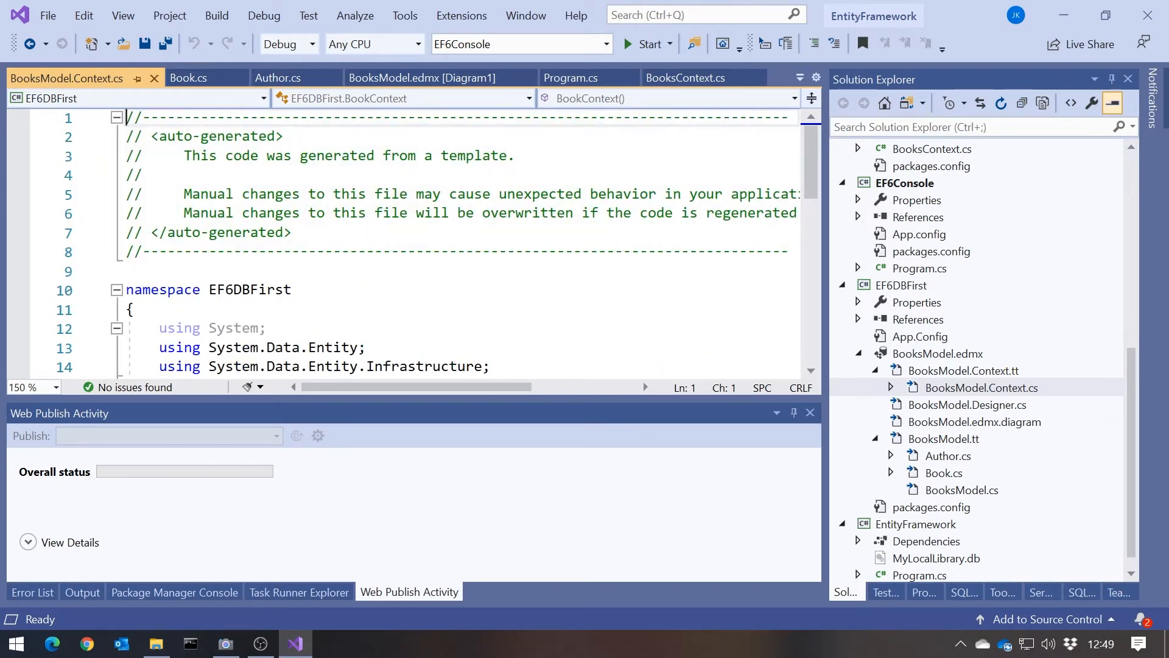
{"action": "left_click_drag", "start_coordinate": [126, 272], "coordinate": [126, 118]}
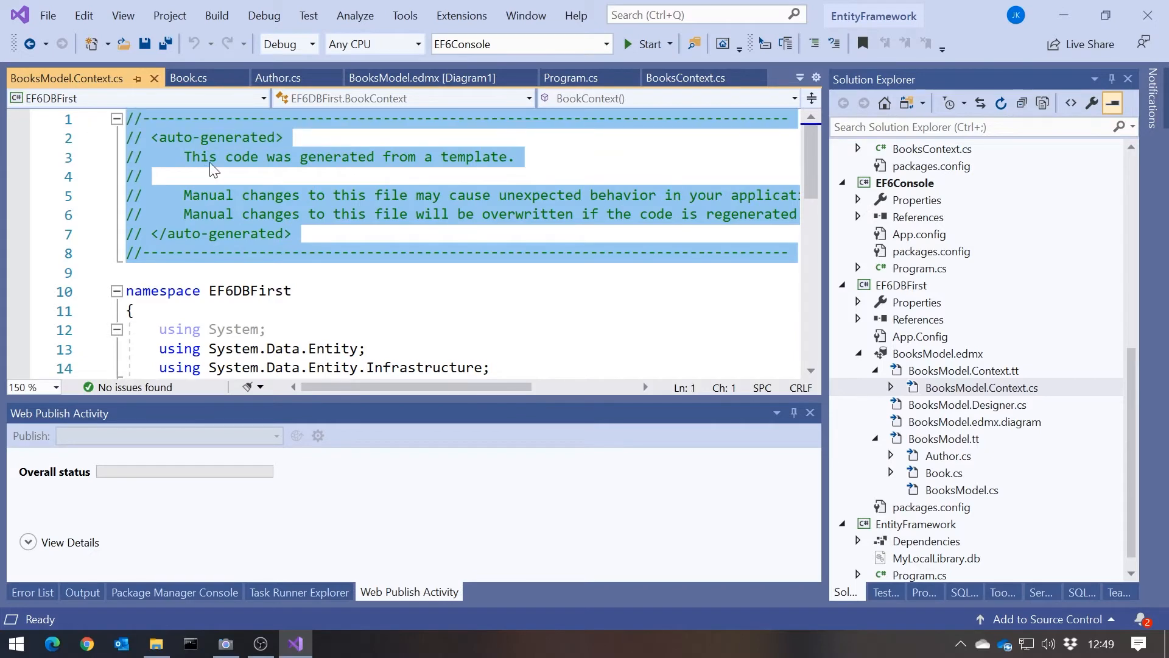
{"action": "scroll", "coordinate": [411, 242], "scroll_direction": "down", "scroll_amount": 3}
{"action": "scroll", "coordinate": [411, 243], "scroll_direction": "down", "scroll_amount": 1}
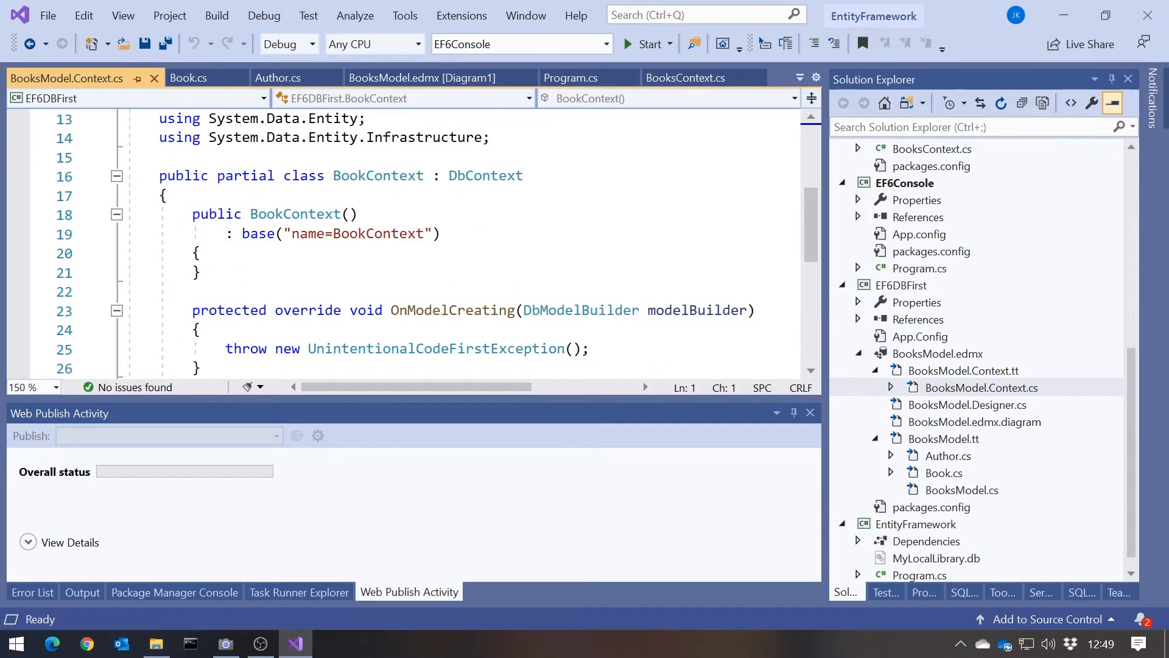
{"action": "scroll", "coordinate": [411, 242], "scroll_direction": "down", "scroll_amount": 2}
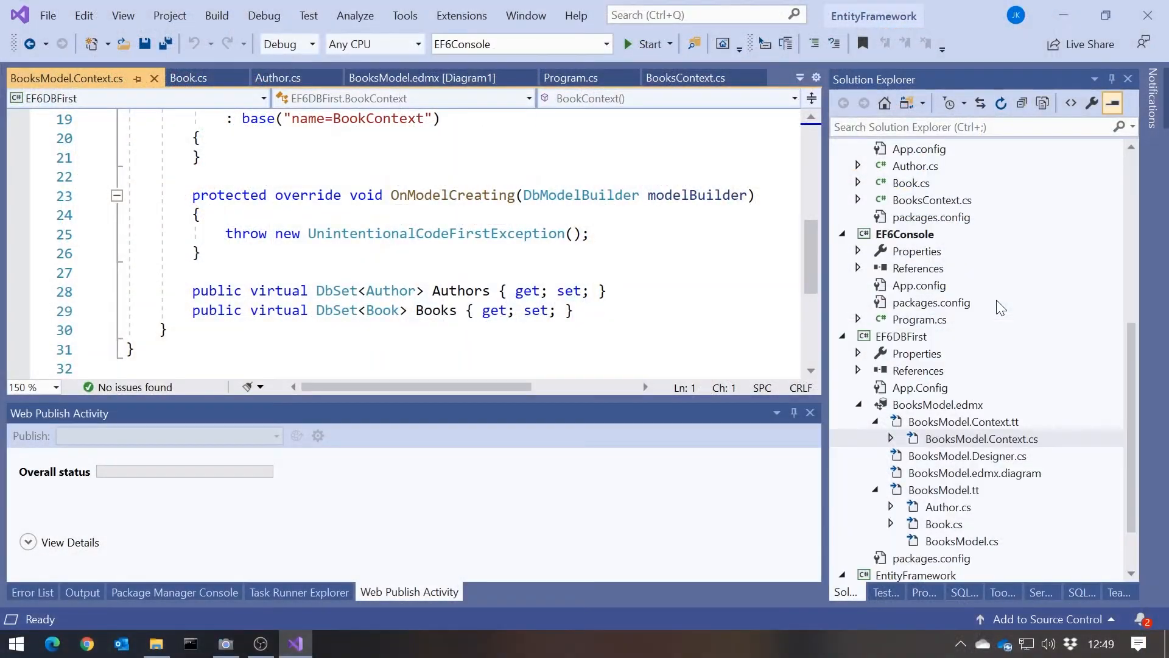
{"action": "scroll", "coordinate": [997, 305], "scroll_direction": "up", "scroll_amount": 3}
{"action": "scroll", "coordinate": [971, 348], "scroll_direction": "down", "scroll_amount": 1}
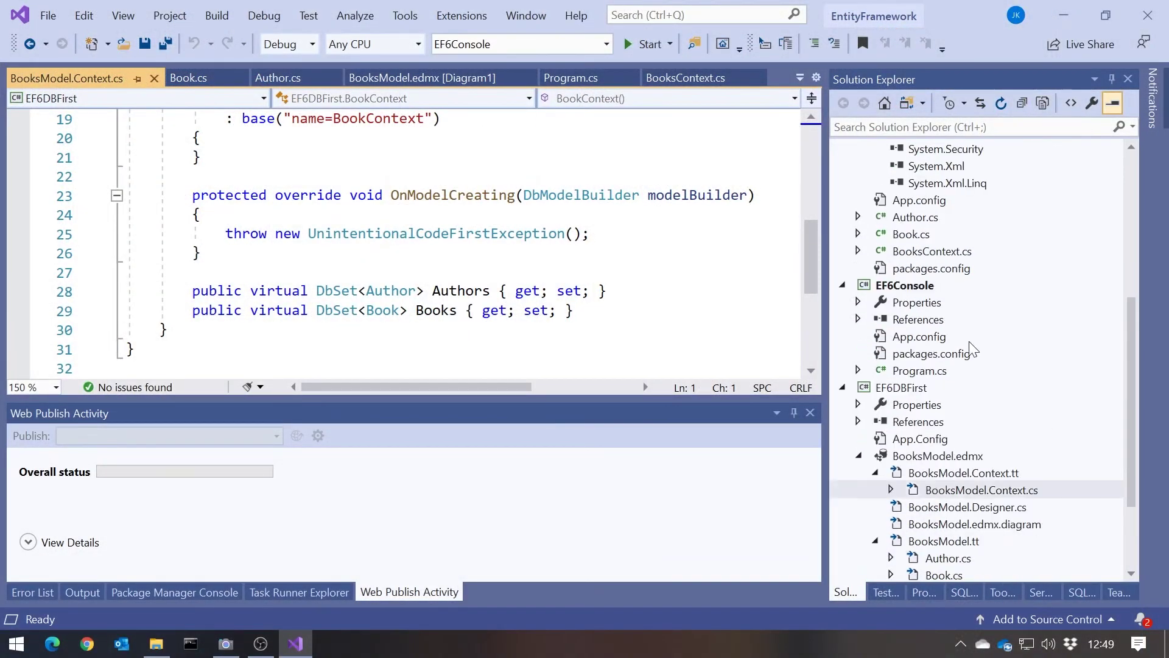
Step: Create an Additions folder in EF6DBFirst and open DBFirstLibrary's Authors partial class for reference
{"action": "right_click", "coordinate": [904, 391]}
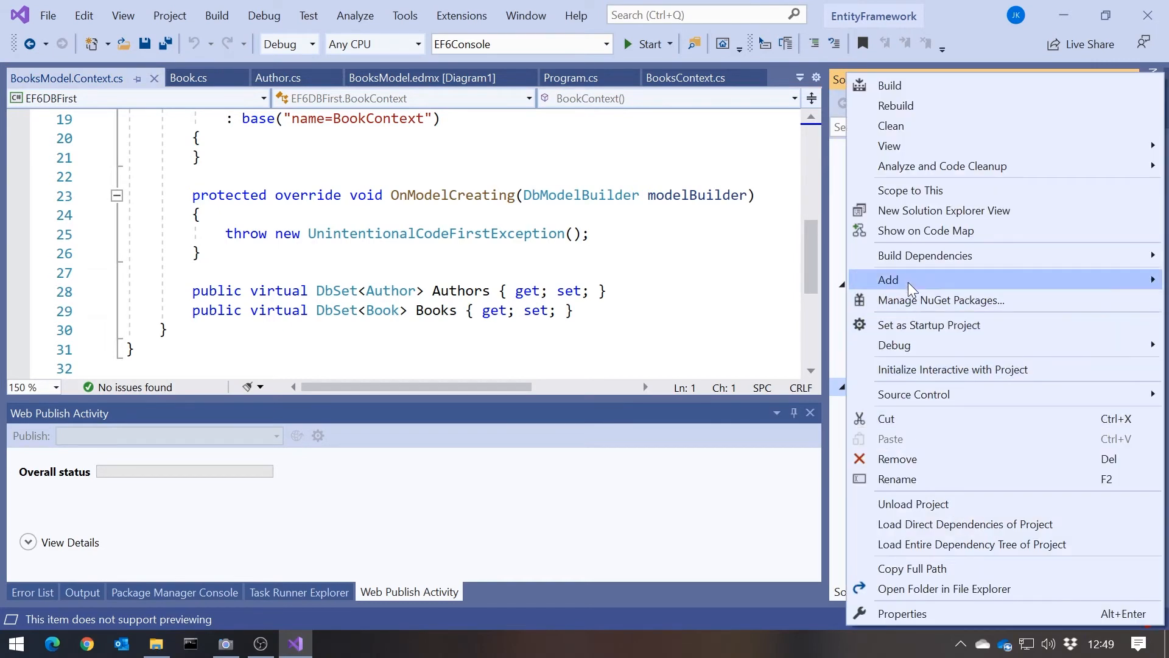
{"action": "mouse_move", "coordinate": [914, 280]}
{"action": "left_click", "coordinate": [599, 323]}
{"action": "type", "text": "Additions"}
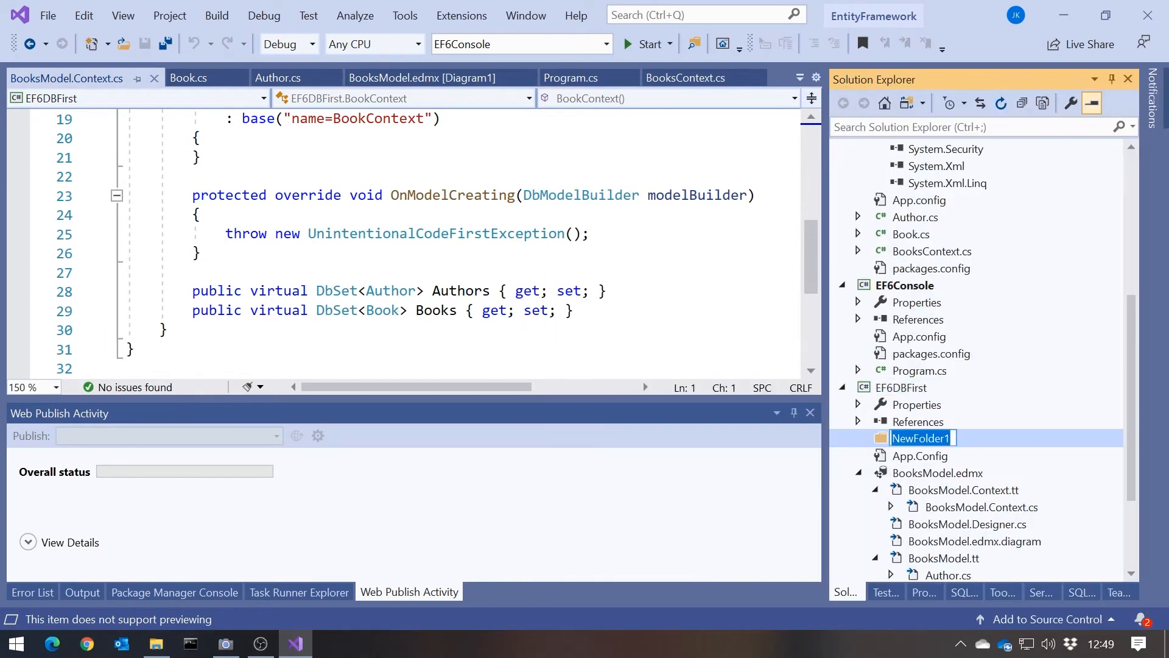
{"action": "left_click", "coordinate": [1072, 391]}
{"action": "scroll", "coordinate": [1030, 322], "scroll_direction": "up", "scroll_amount": 3}
{"action": "scroll", "coordinate": [1030, 322], "scroll_direction": "up", "scroll_amount": 3}
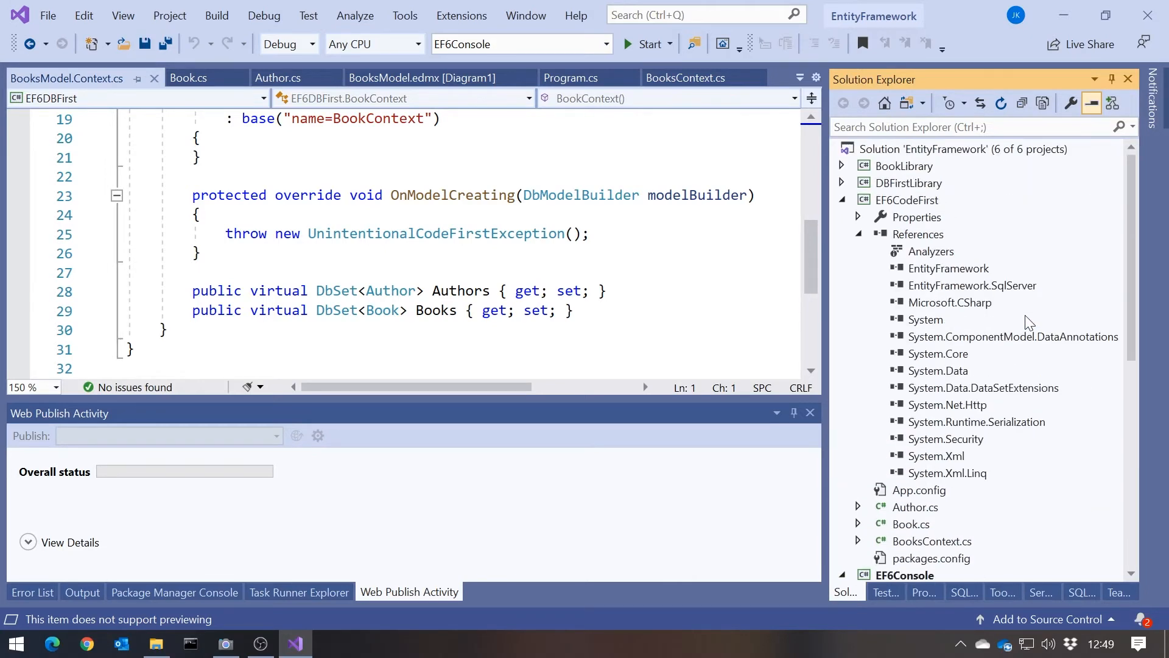
{"action": "left_click", "coordinate": [841, 184]}
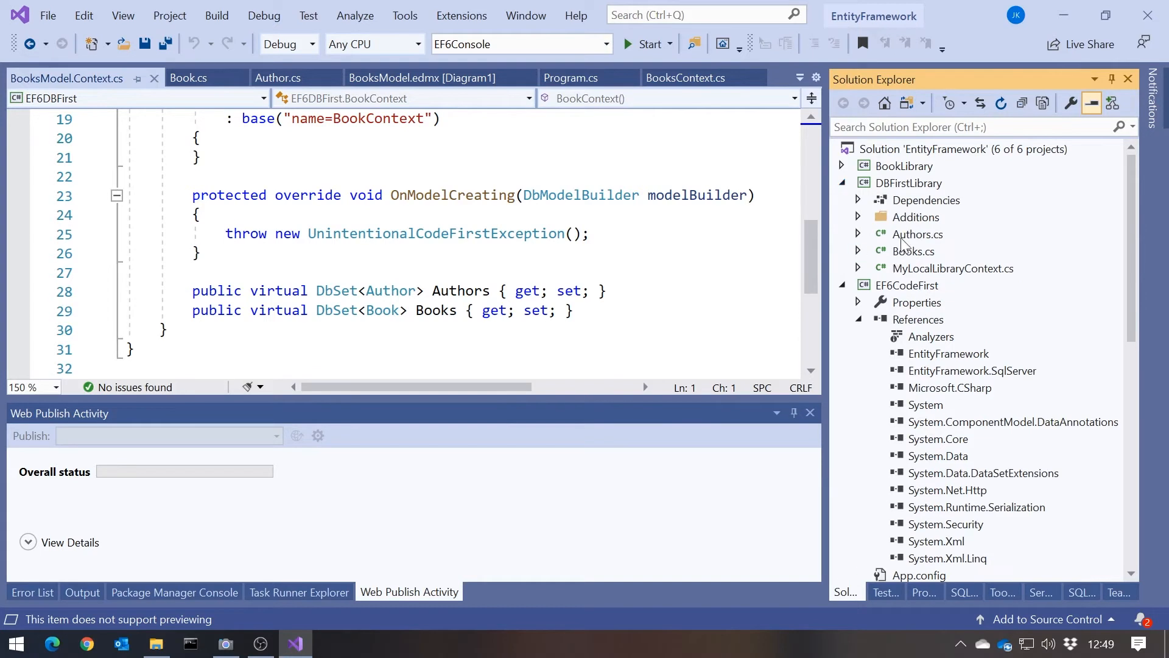
{"action": "left_click", "coordinate": [858, 217]}
{"action": "left_click", "coordinate": [928, 234]}
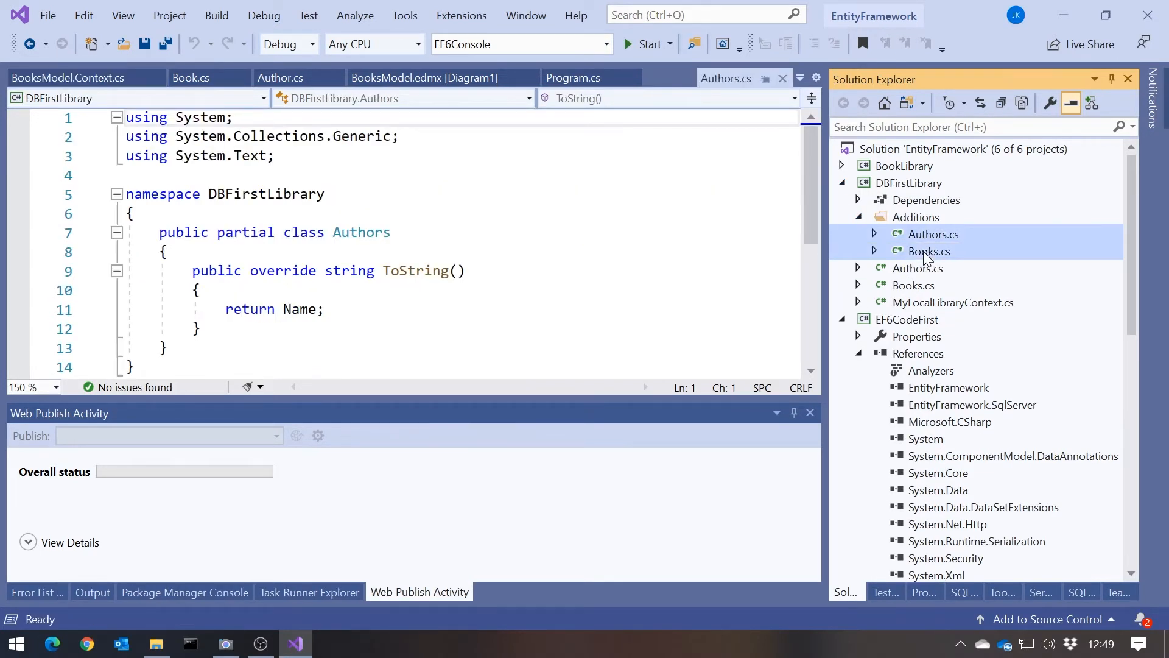
{"action": "left_click_drag", "start_coordinate": [1143, 285], "coordinate": [1136, 467]}
Step: Add Authors.cs and Books.cs to the Additions folder as linked existing items
{"action": "right_click", "coordinate": [905, 422]}
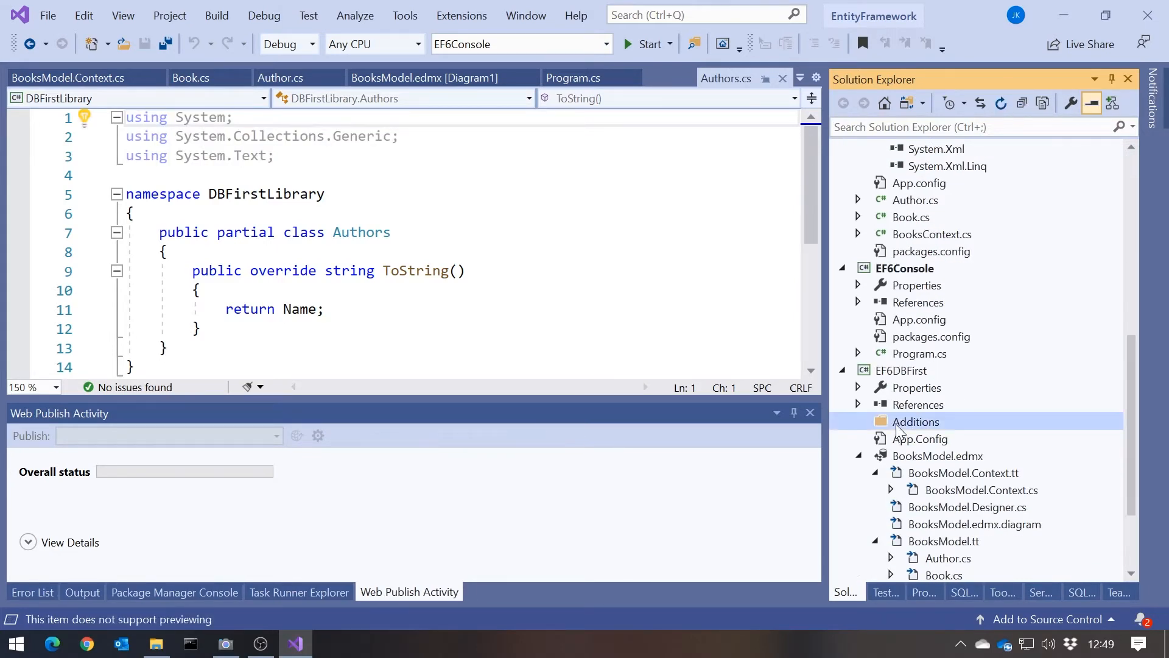
{"action": "left_click", "coordinate": [965, 504]}
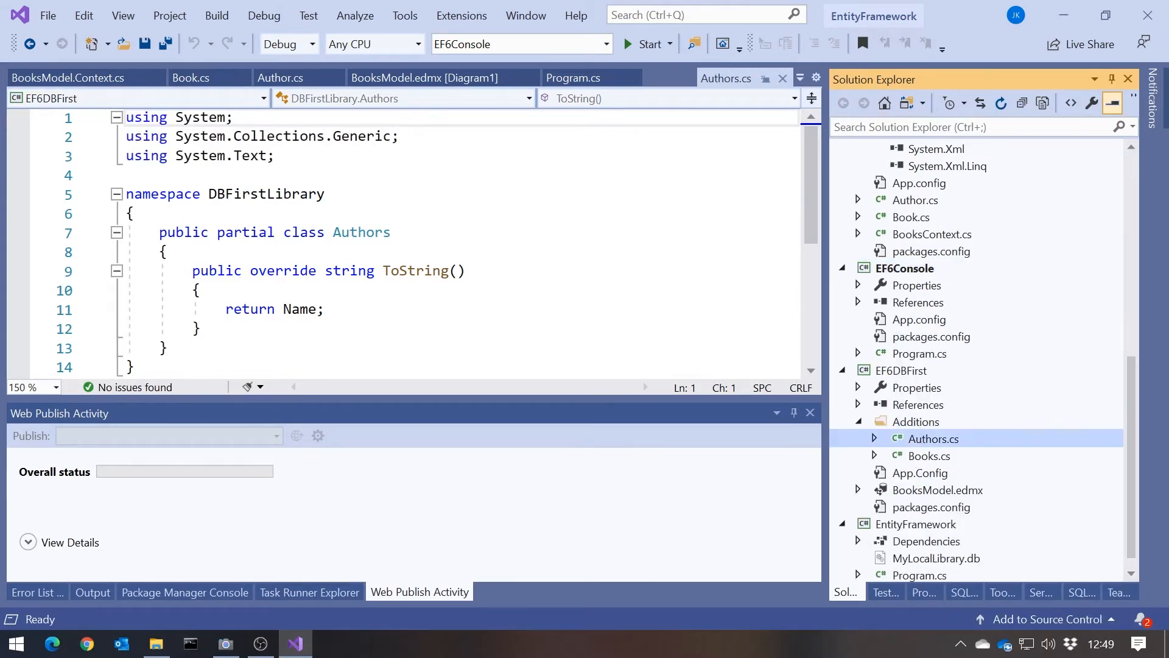
Step: In Authors.cs, change the namespace to EF6DBFirst and rename the class Authors to Author
{"action": "double_click", "coordinate": [265, 193]}
{"action": "type", "text": "E"}
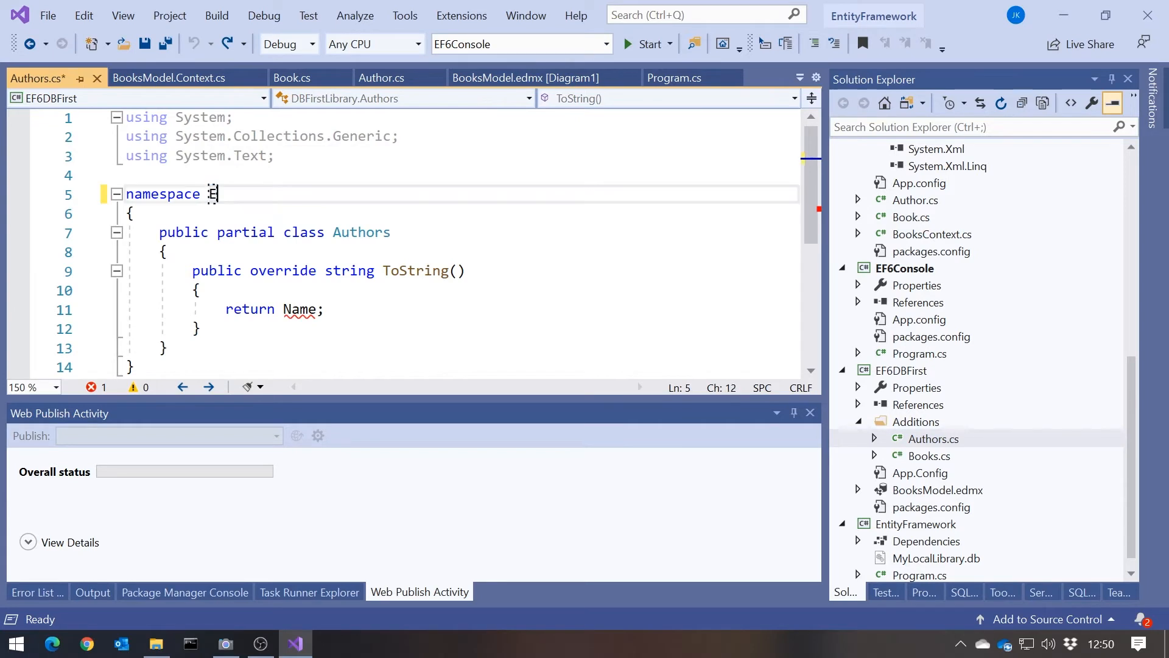
{"action": "type", "text": "f"}
{"action": "key", "text": "BackSpace"}
{"action": "type", "text": "F"}
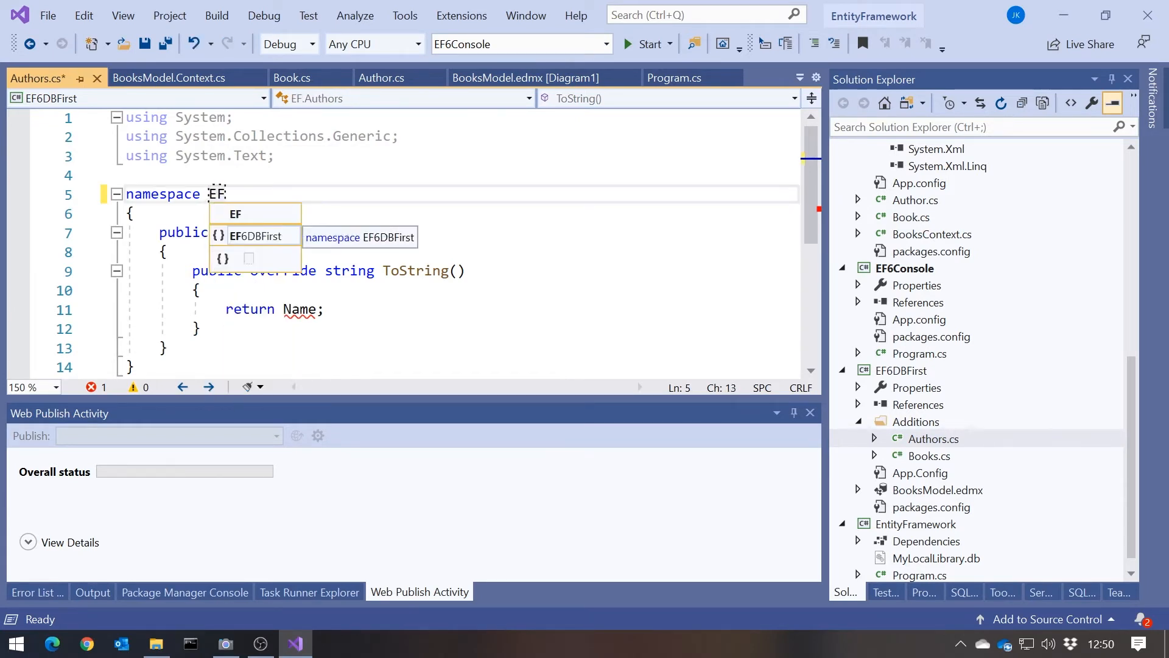
{"action": "key", "text": "Tab"}
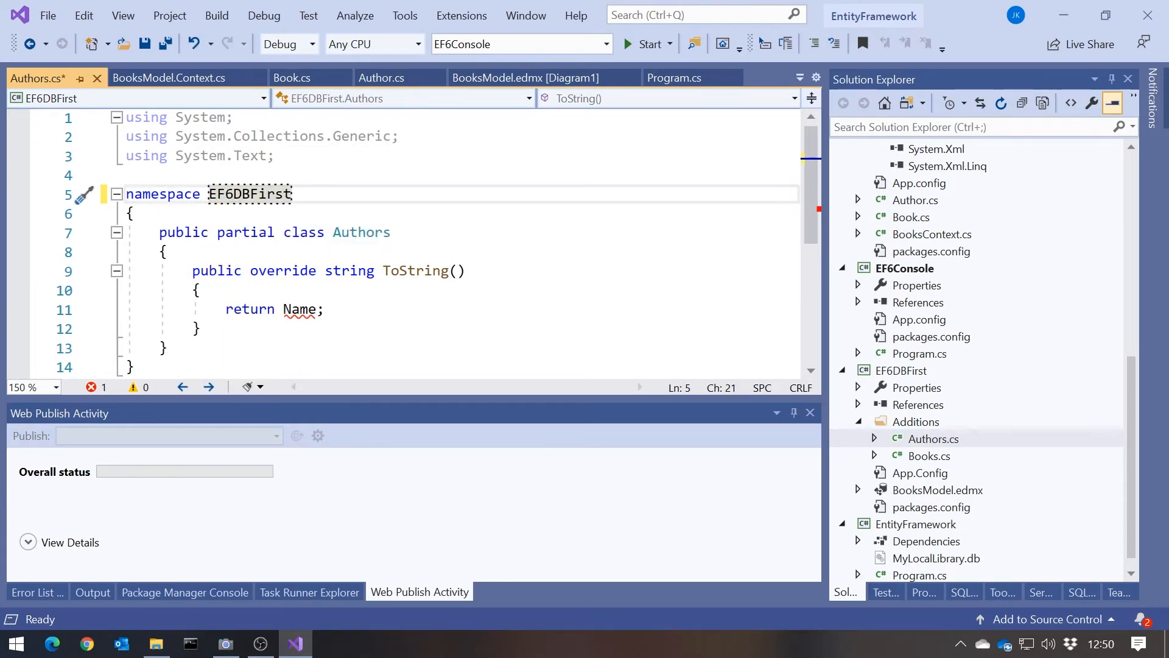
{"action": "key", "text": "Down"}
{"action": "key", "text": "Down"}
{"action": "key", "text": "End"}
{"action": "key", "text": "BackSpace"}
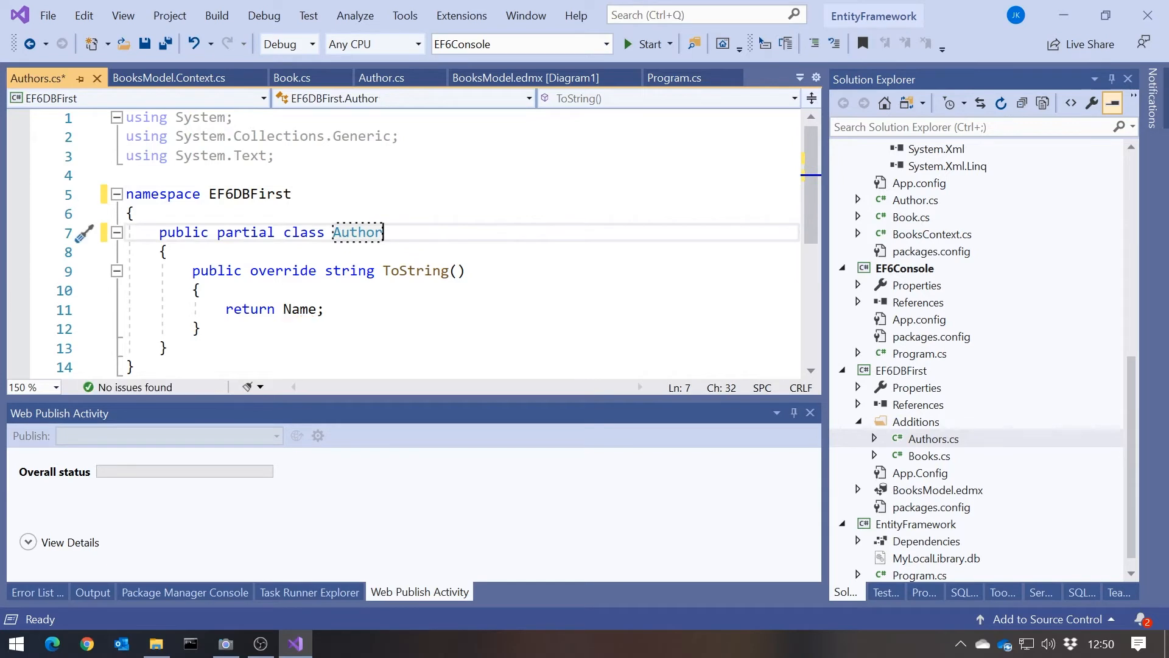
{"action": "key", "text": "Up"}
{"action": "key", "text": "Up"}
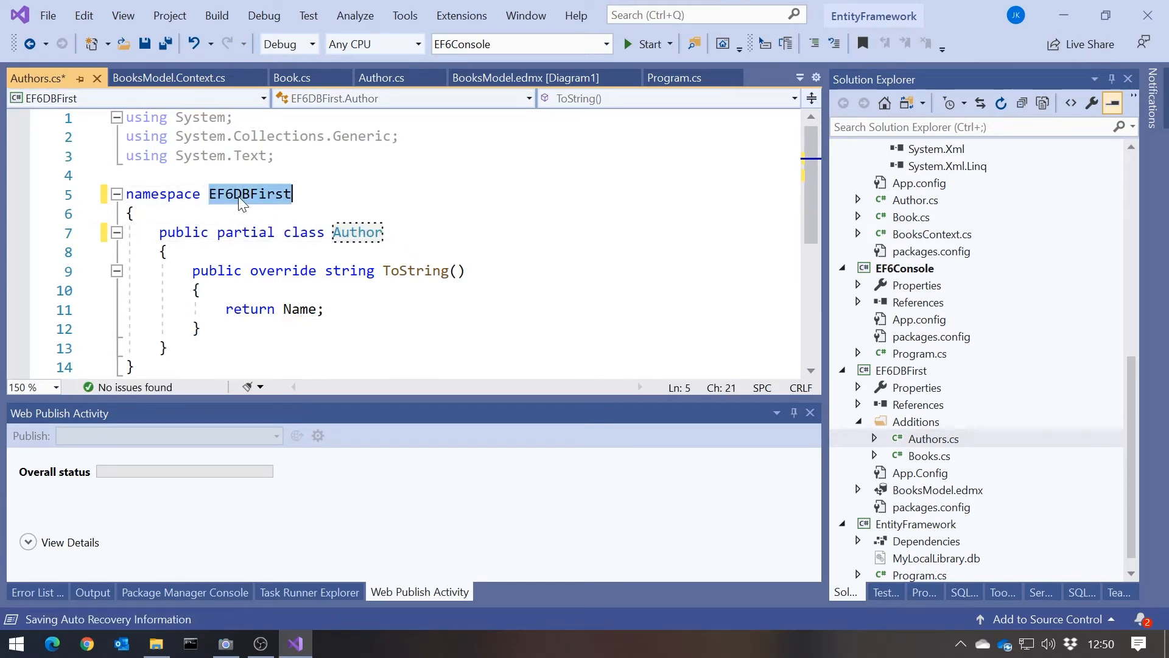
Step: In Books.cs, use namespace EF6DBFirst, rename Books to Book, and change YearOfPublication to PublicationYear
{"action": "double_click", "coordinate": [929, 456]}
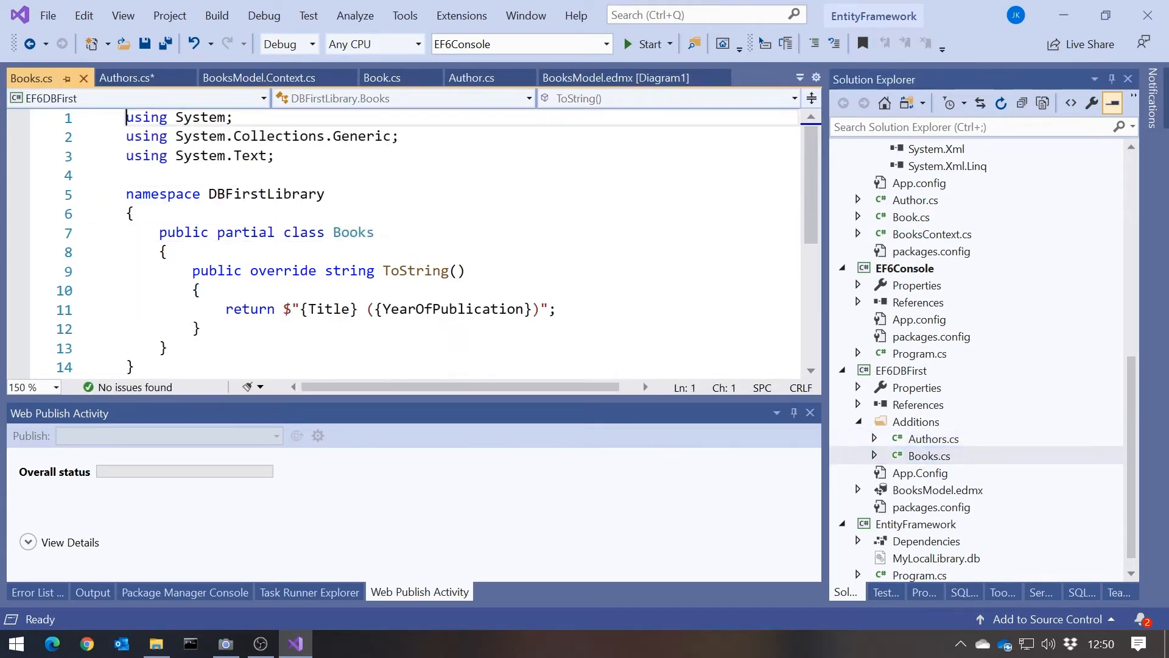
{"action": "double_click", "coordinate": [266, 194]}
{"action": "type", "text": "EF6DBFirst"}
{"action": "left_click", "coordinate": [374, 233]}
{"action": "key", "text": "BackSpace"}
{"action": "left_click_drag", "start_coordinate": [416, 309], "coordinate": [432, 309]}
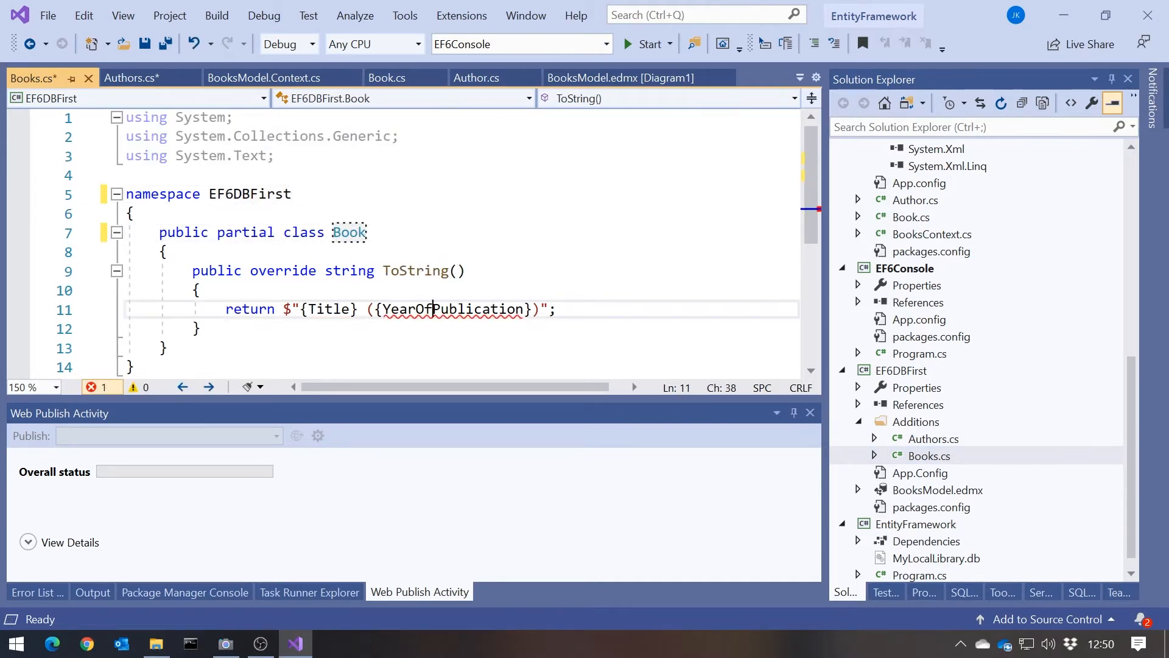
{"action": "key", "text": "Delete"}
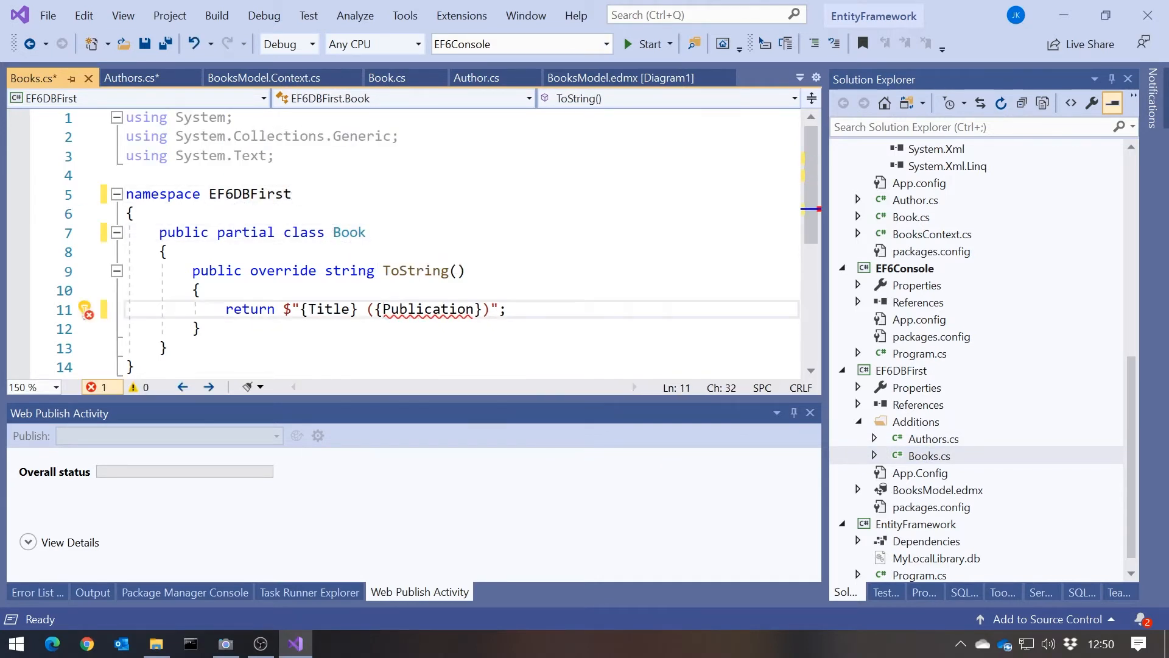
{"action": "left_click", "coordinate": [475, 309]}
{"action": "type", "text": "Year"}
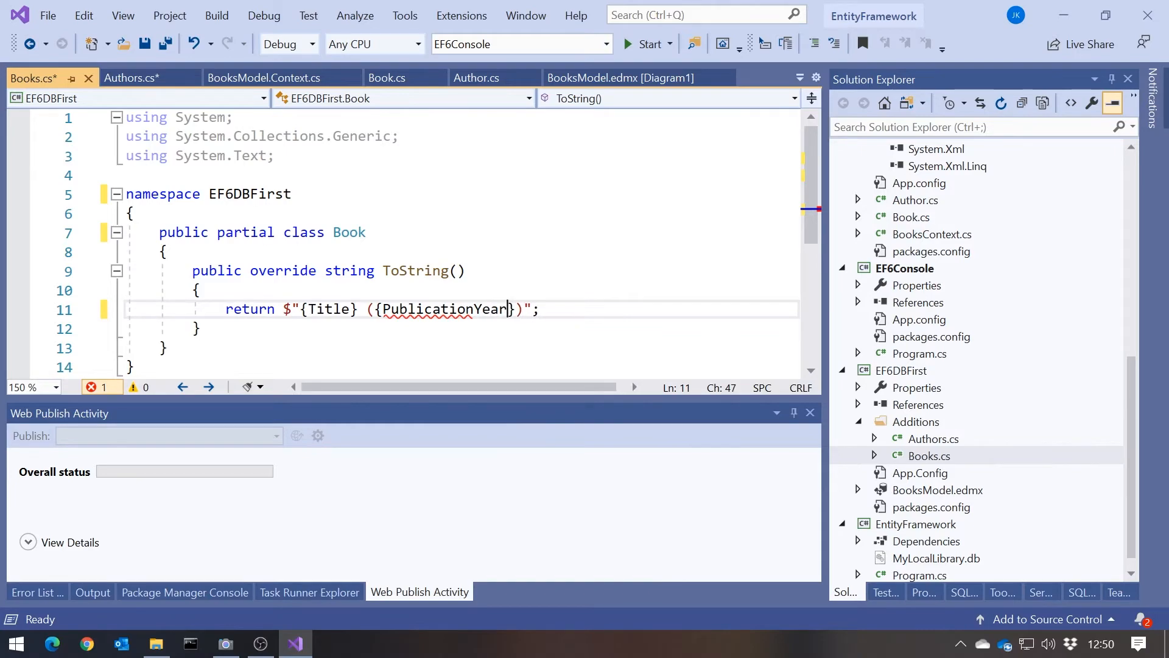
{"action": "key", "text": "Up"}
{"action": "key", "text": "Up"}
{"action": "key", "text": "Up"}
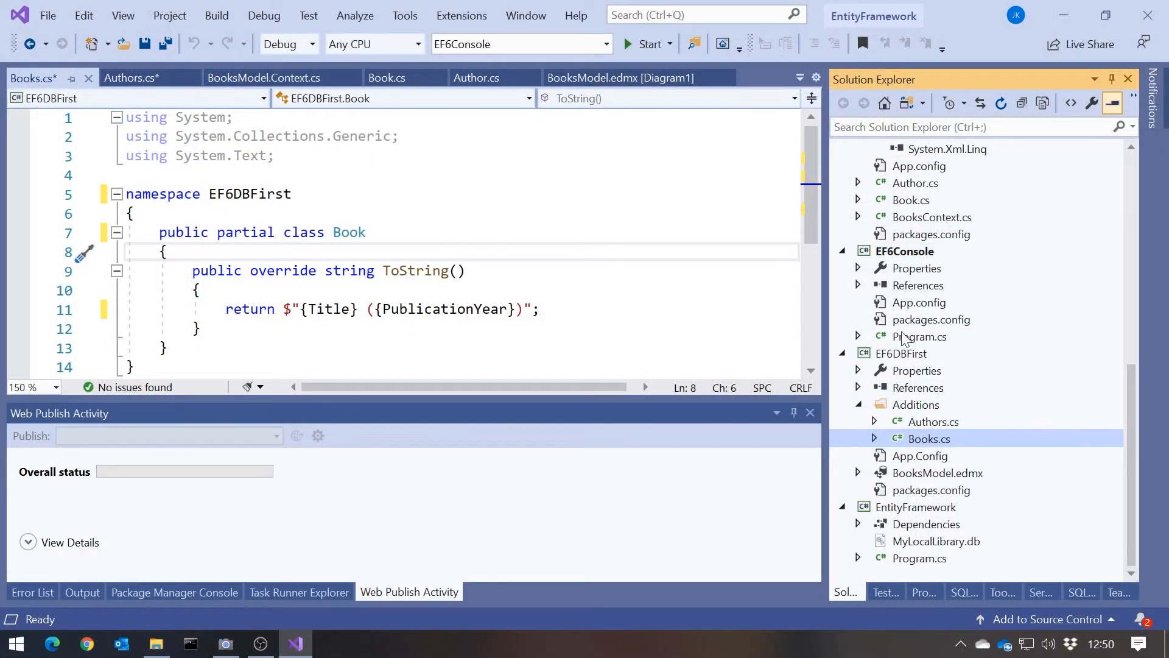
Step: In EF6Console's Program.cs, add 'using EF6DBFirst;' via the BookContext quick action
{"action": "double_click", "coordinate": [903, 338]}
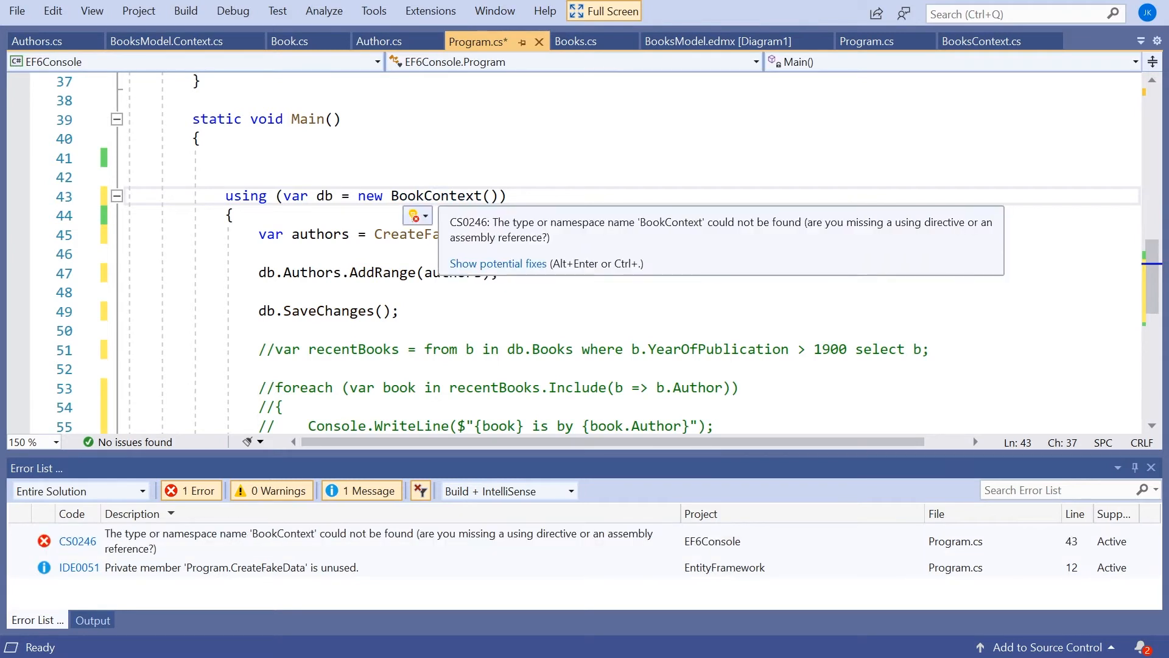
{"action": "left_click", "coordinate": [425, 218]}
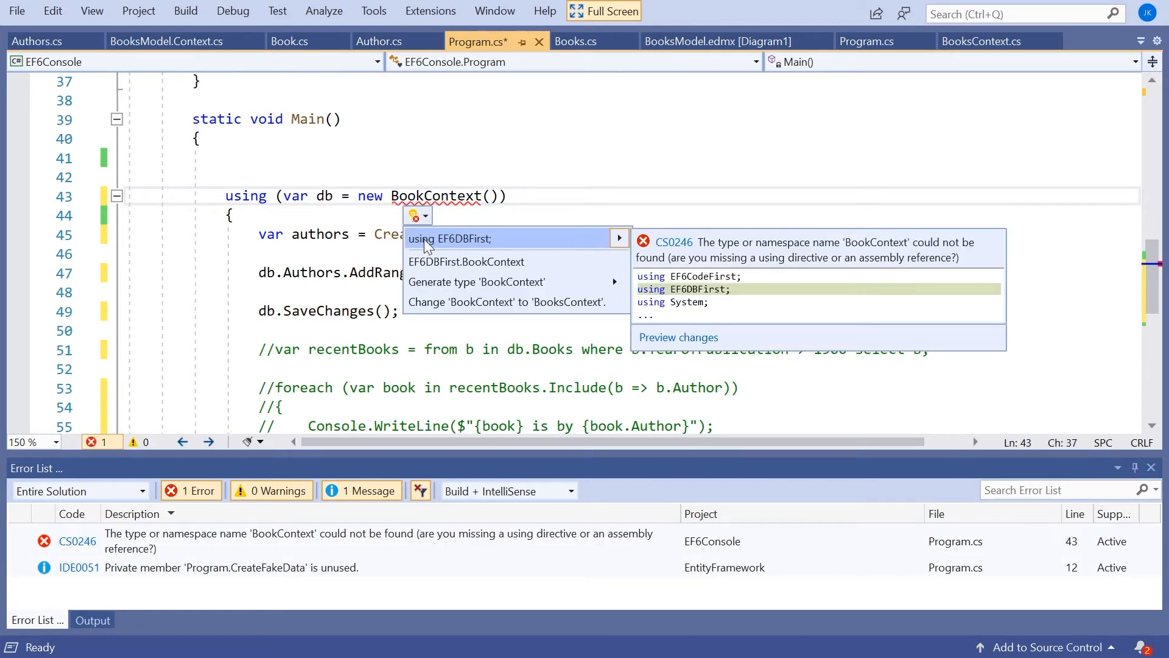
{"action": "left_click", "coordinate": [424, 240]}
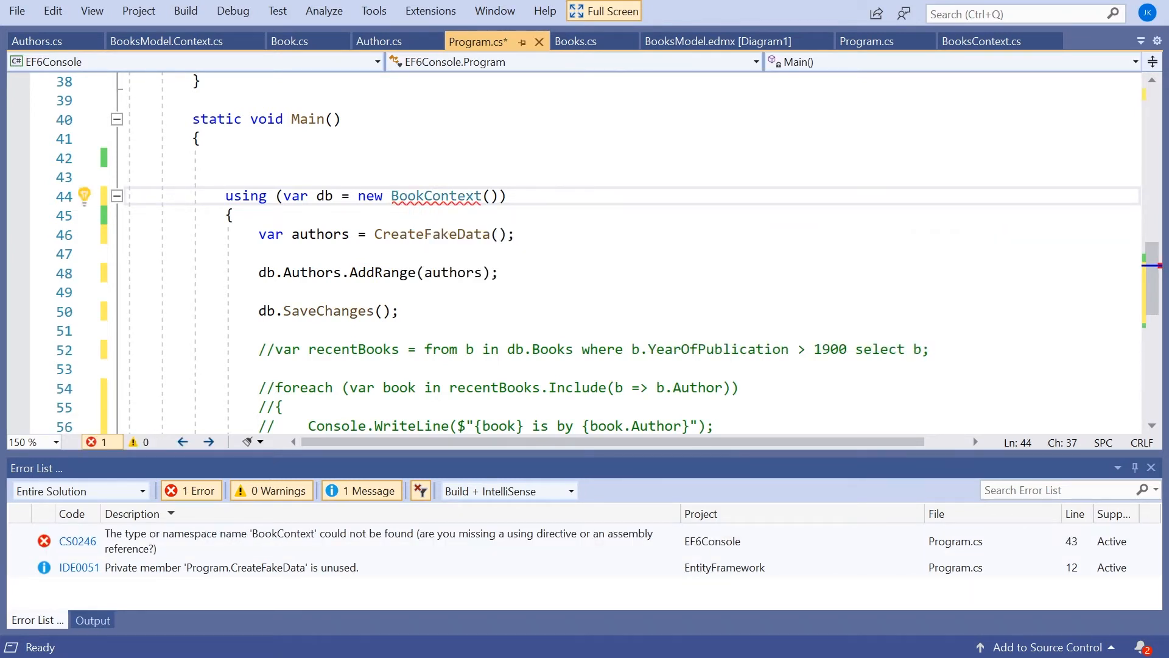
{"action": "key", "text": "ctrl+Home"}
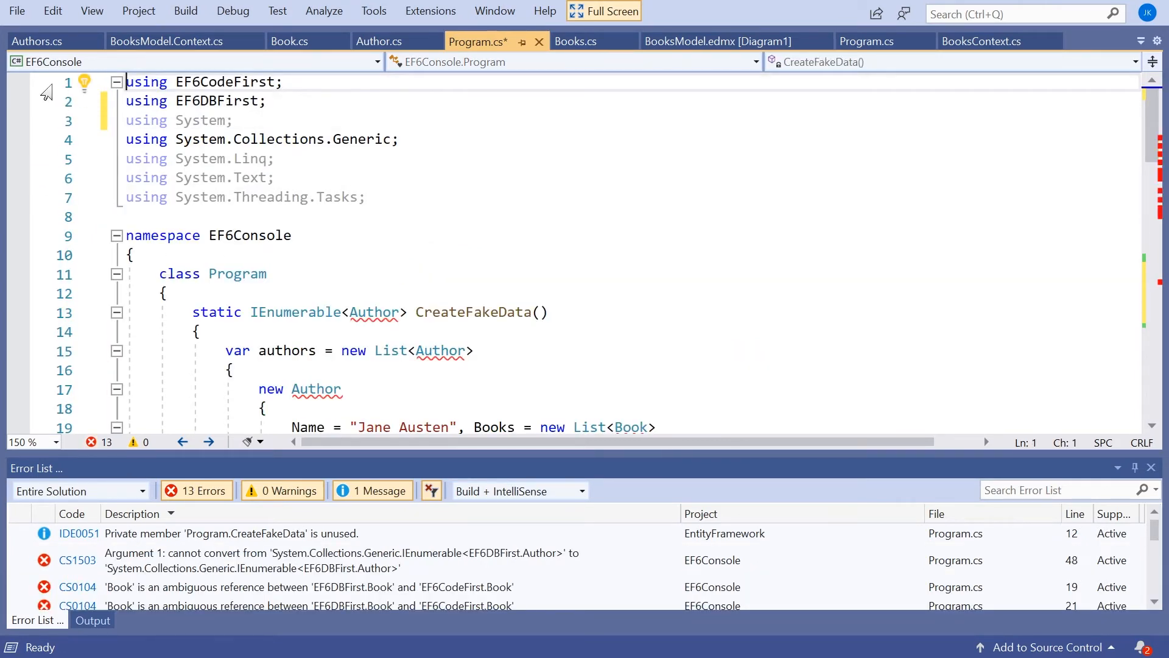
Step: Delete the 'using EF6CodeFirst;' line and comment out the CreateFakeData method
{"action": "left_click", "coordinate": [46, 89]}
{"action": "key", "text": "Delete"}
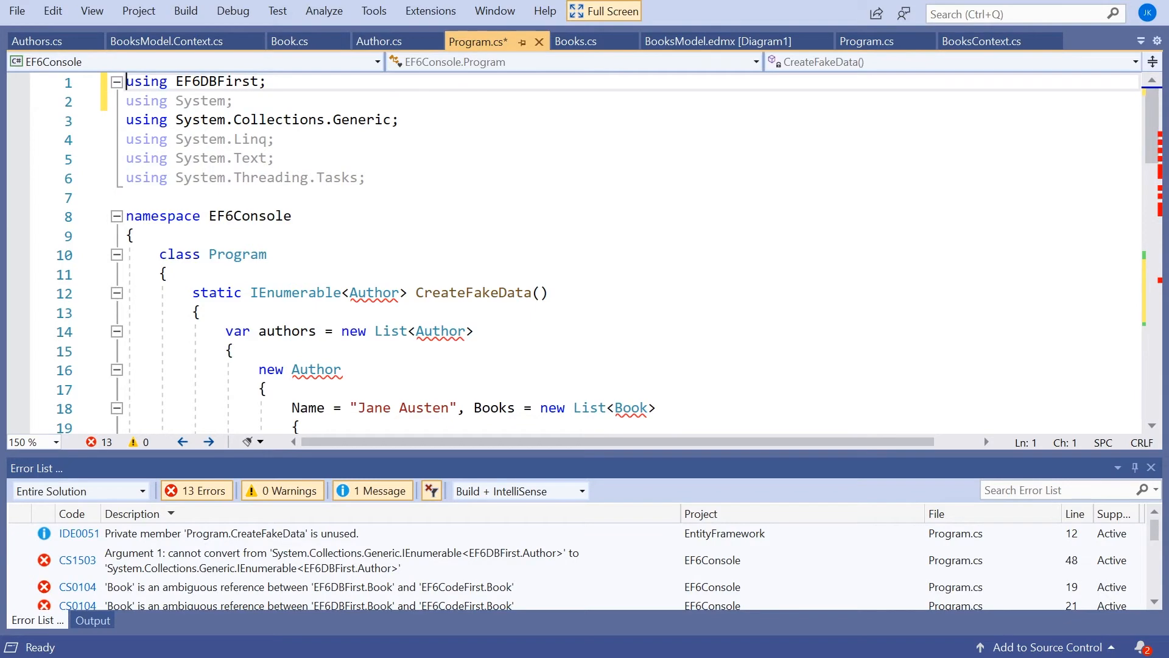
{"action": "scroll", "coordinate": [585, 251], "scroll_direction": "down", "scroll_amount": 5}
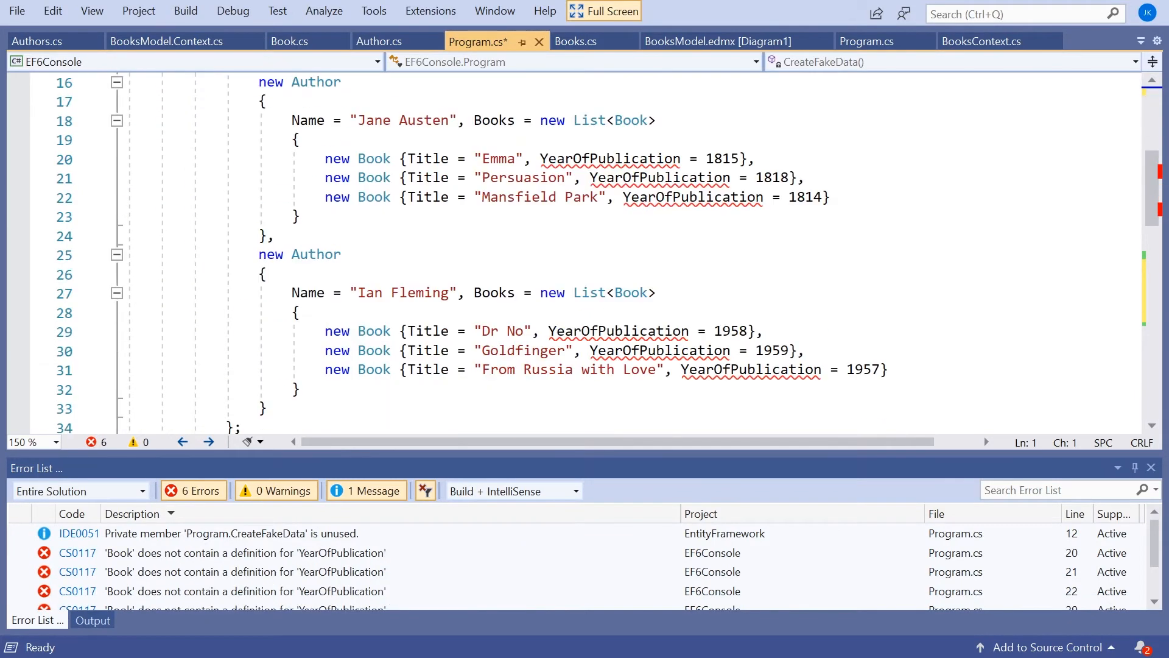
{"action": "scroll", "coordinate": [585, 251], "scroll_direction": "down", "scroll_amount": 3}
{"action": "scroll", "coordinate": [585, 251], "scroll_direction": "up", "scroll_amount": 2}
{"action": "scroll", "coordinate": [584, 251], "scroll_direction": "down", "scroll_amount": 2}
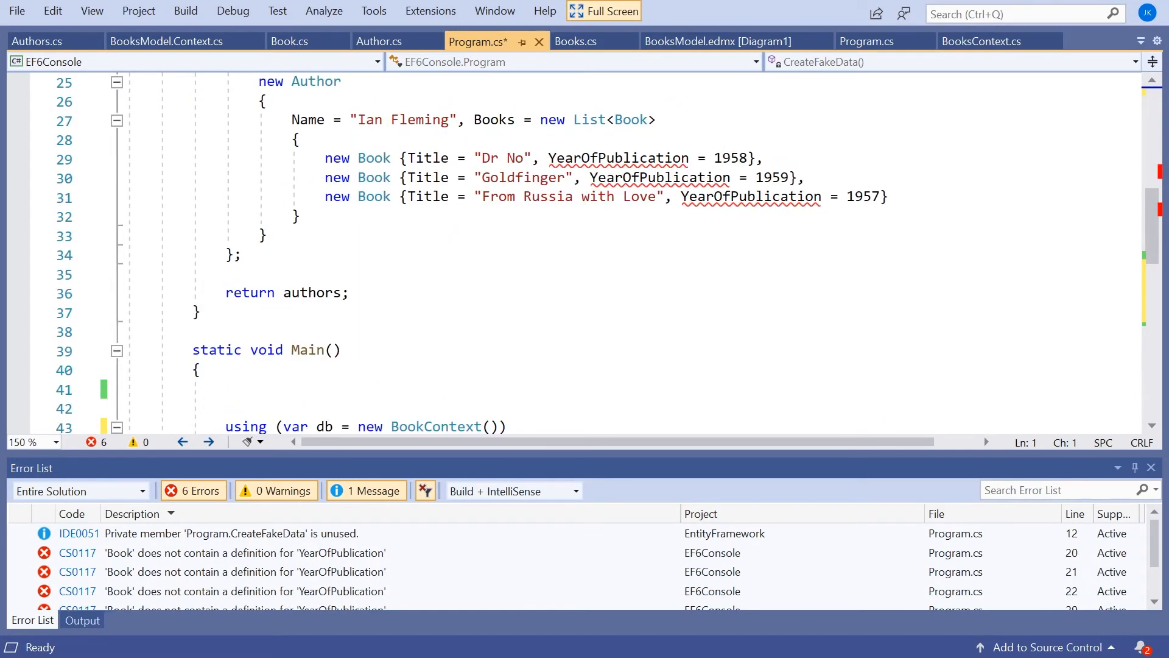
{"action": "left_click_drag", "start_coordinate": [201, 312], "coordinate": [128, 73]}
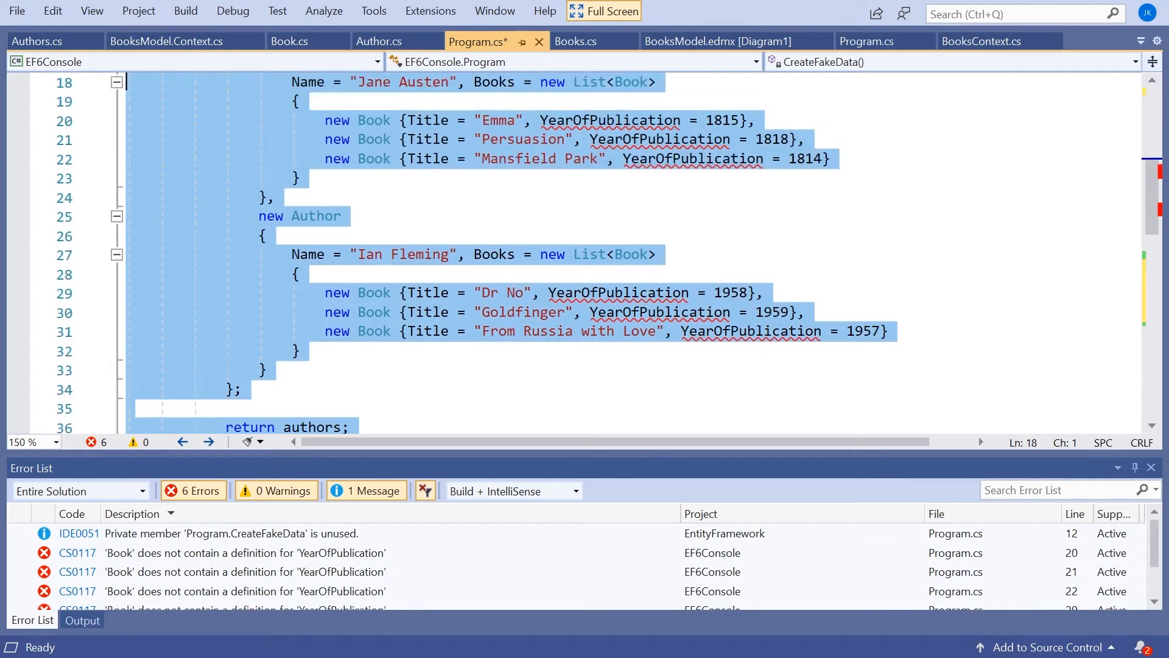
{"action": "key", "text": "ctrl+k"}
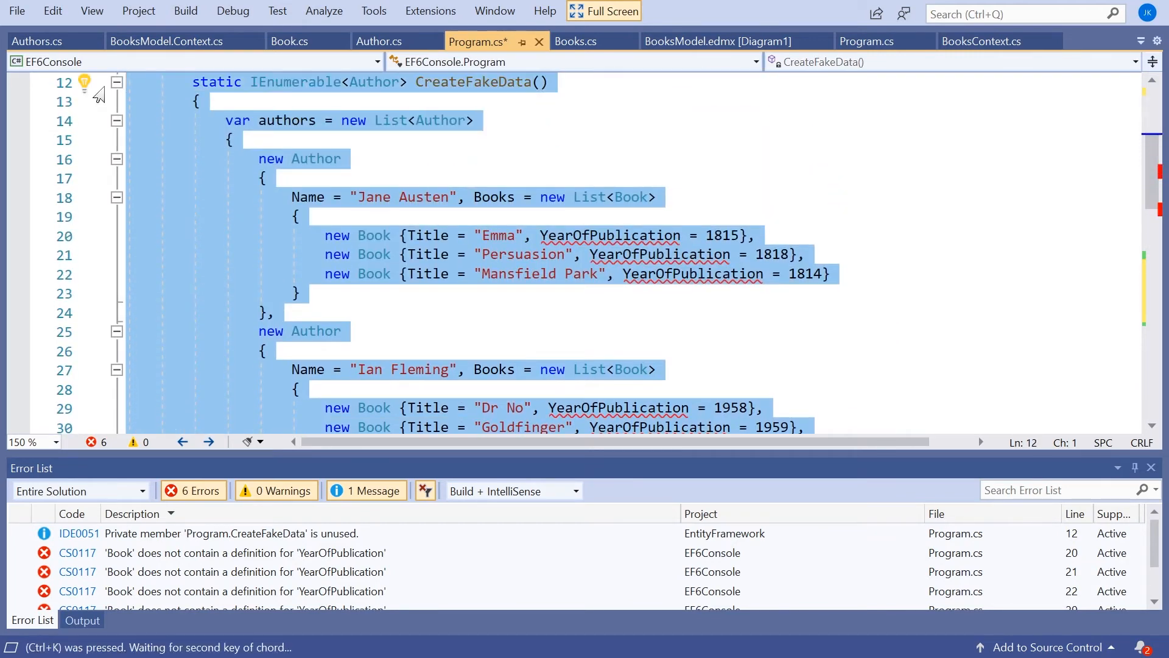
{"action": "key", "text": "ctrl+c"}
{"action": "scroll", "coordinate": [584, 251], "scroll_direction": "down", "scroll_amount": 7}
{"action": "scroll", "coordinate": [585, 251], "scroll_direction": "up", "scroll_amount": 2}
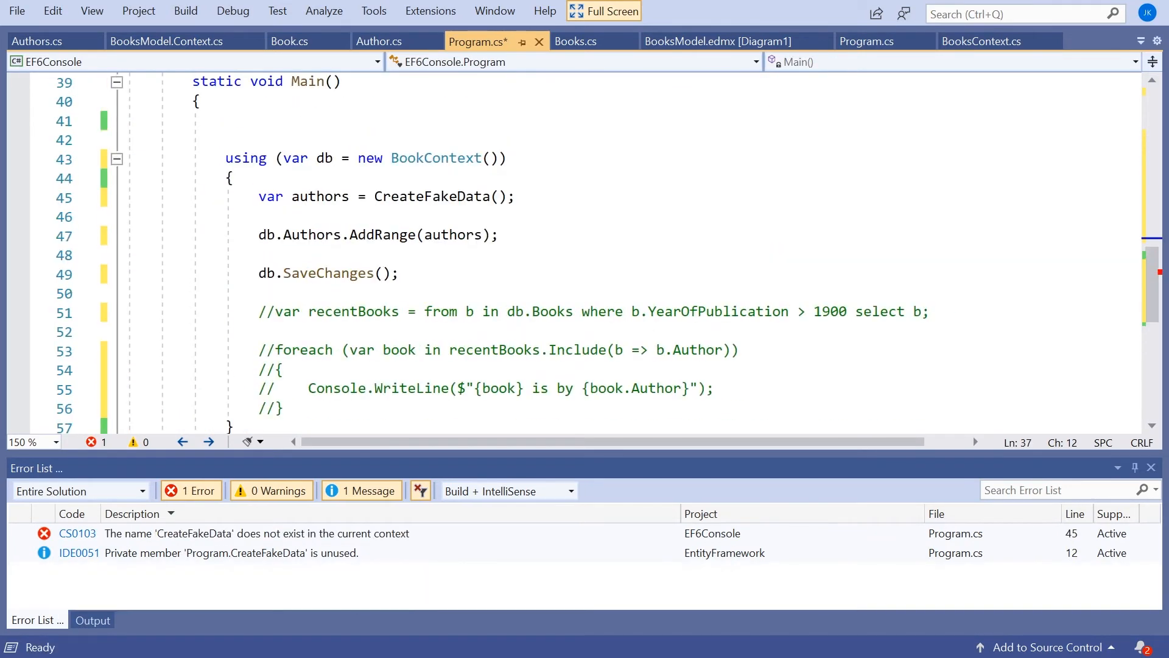
Step: Comment out Main's seeding lines and uncomment the recent-books query and loop
{"action": "left_click_drag", "start_coordinate": [258, 197], "coordinate": [402, 273]}
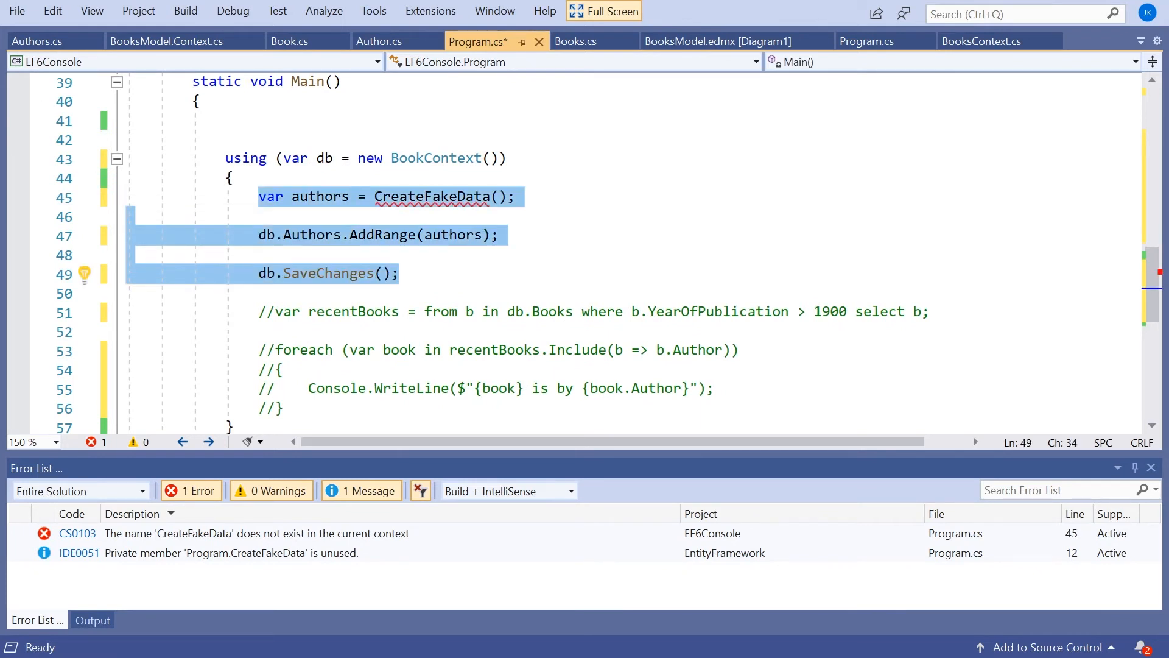
{"action": "key", "text": "ctrl+k"}
{"action": "key", "text": "ctrl+c"}
{"action": "mouse_move", "coordinate": [284, 409]}
{"action": "left_mouse_down"}
{"action": "mouse_move", "coordinate": [129, 370]}
{"action": "mouse_move", "coordinate": [126, 312]}
{"action": "left_mouse_up"}
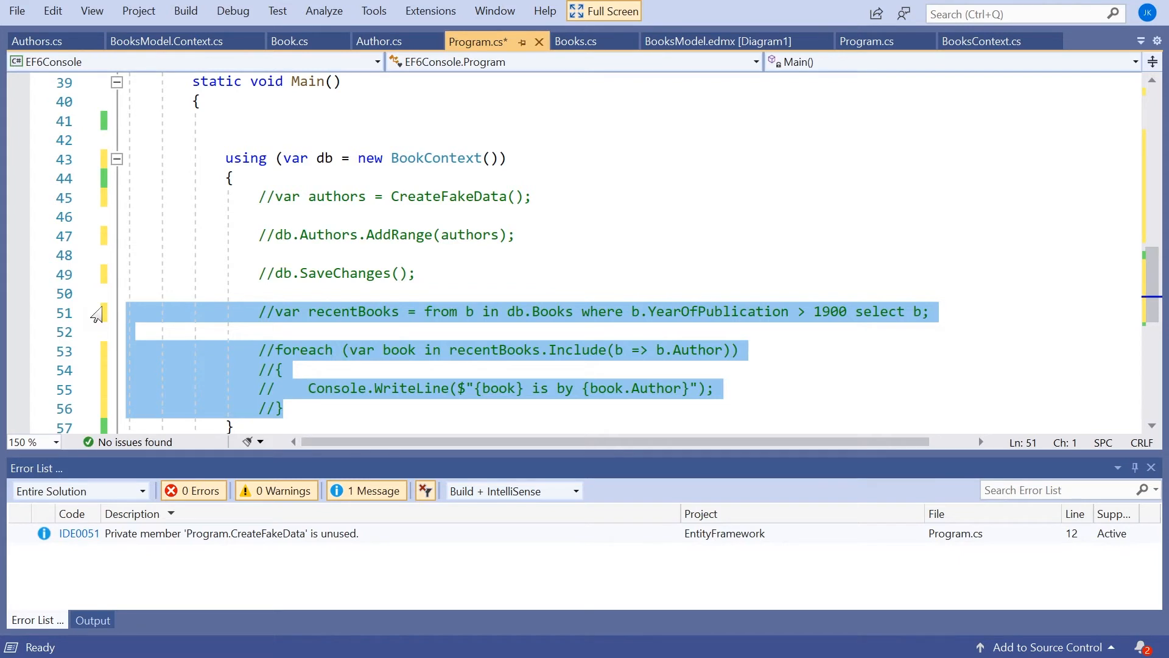
{"action": "key", "text": "ctrl+k"}
{"action": "key", "text": "ctrl+u"}
Step: Rename YearOfPublication to PublicationYear in the query and select the author Include call
{"action": "left_click", "coordinate": [439, 254]}
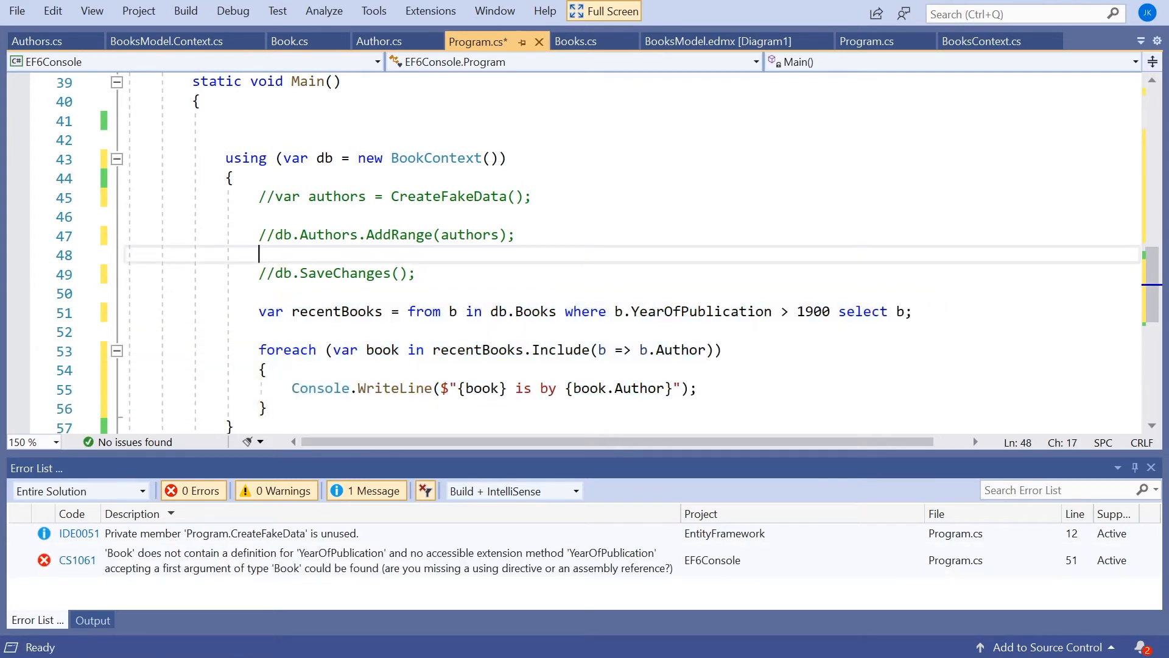
{"action": "left_click_drag", "start_coordinate": [681, 312], "coordinate": [631, 312]}
{"action": "key", "text": "Delete"}
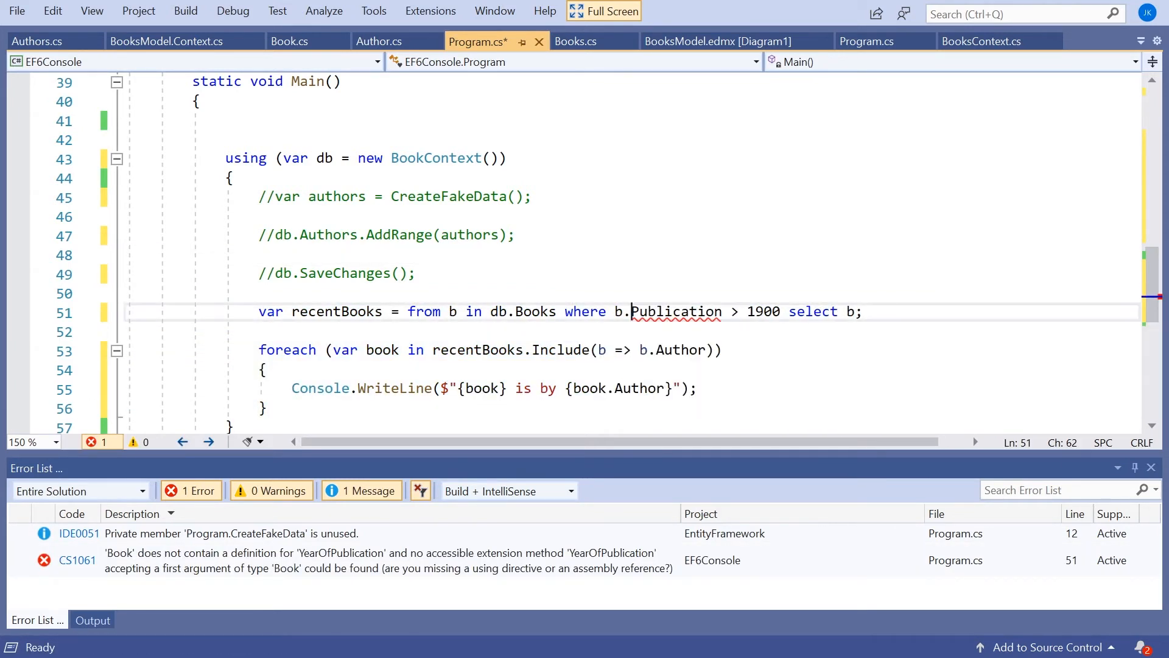
{"action": "key", "text": "Right"}
{"action": "key", "text": "Right"}
{"action": "key", "text": "Right"}
{"action": "key", "text": "Right"}
{"action": "key", "text": "Right"}
{"action": "type", "text": "Year"}
{"action": "key", "text": "Up"}
{"action": "key", "text": "Up"}
{"action": "key", "text": "Up"}
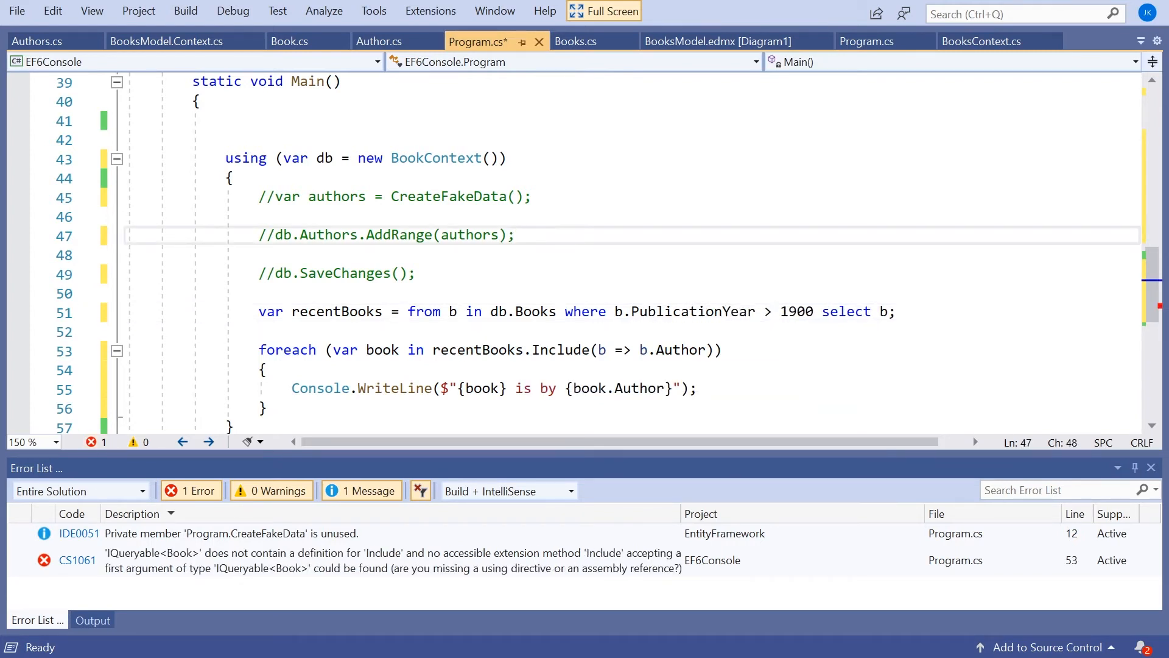
{"action": "mouse_move", "coordinate": [562, 350]}
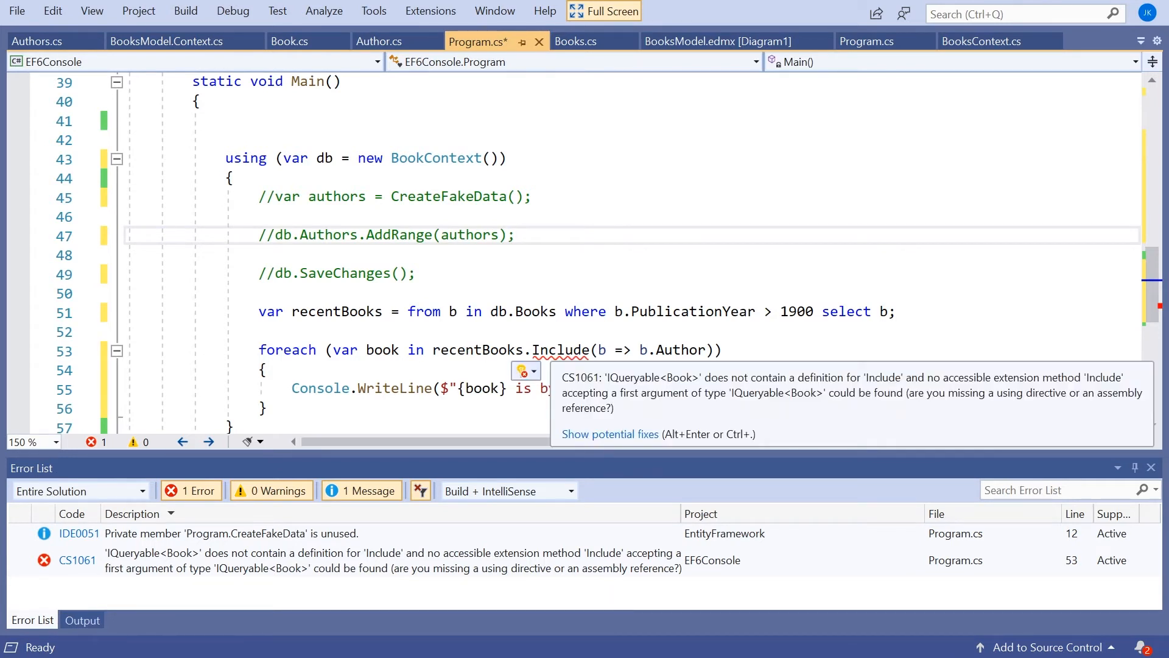
{"action": "left_click_drag", "start_coordinate": [525, 350], "coordinate": [707, 350]}
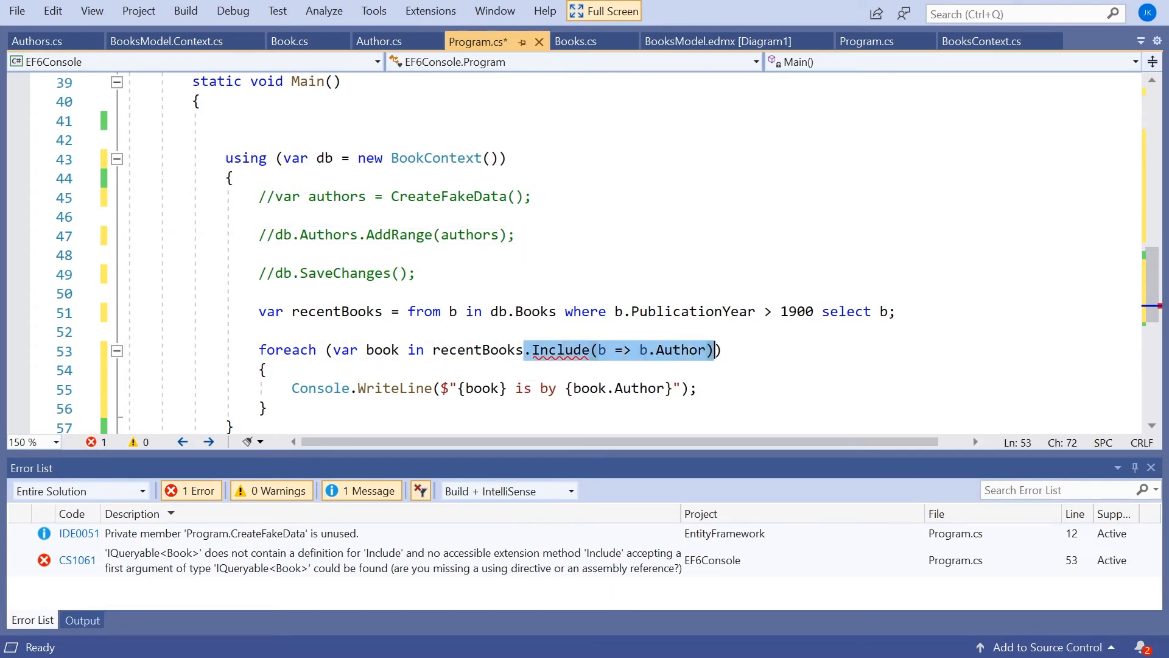
Step: Remove the Include call, run the app, and close the console showing the missing BookContext connection-string error
{"action": "key", "text": "Delete"}
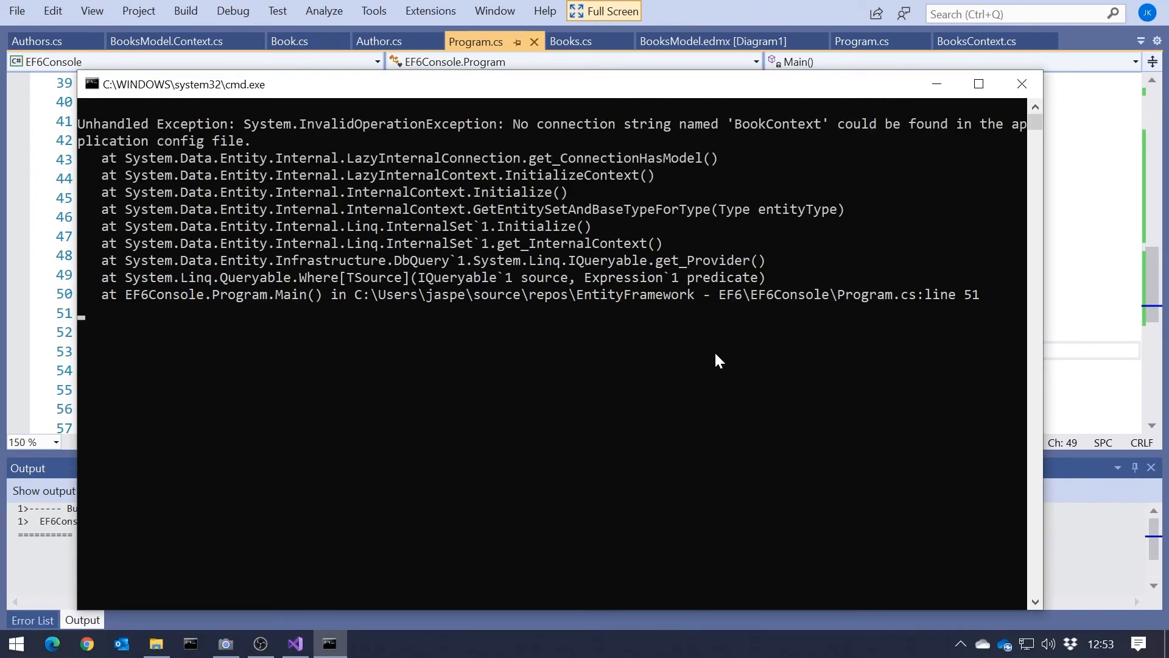
{"action": "left_click", "coordinate": [1023, 84]}
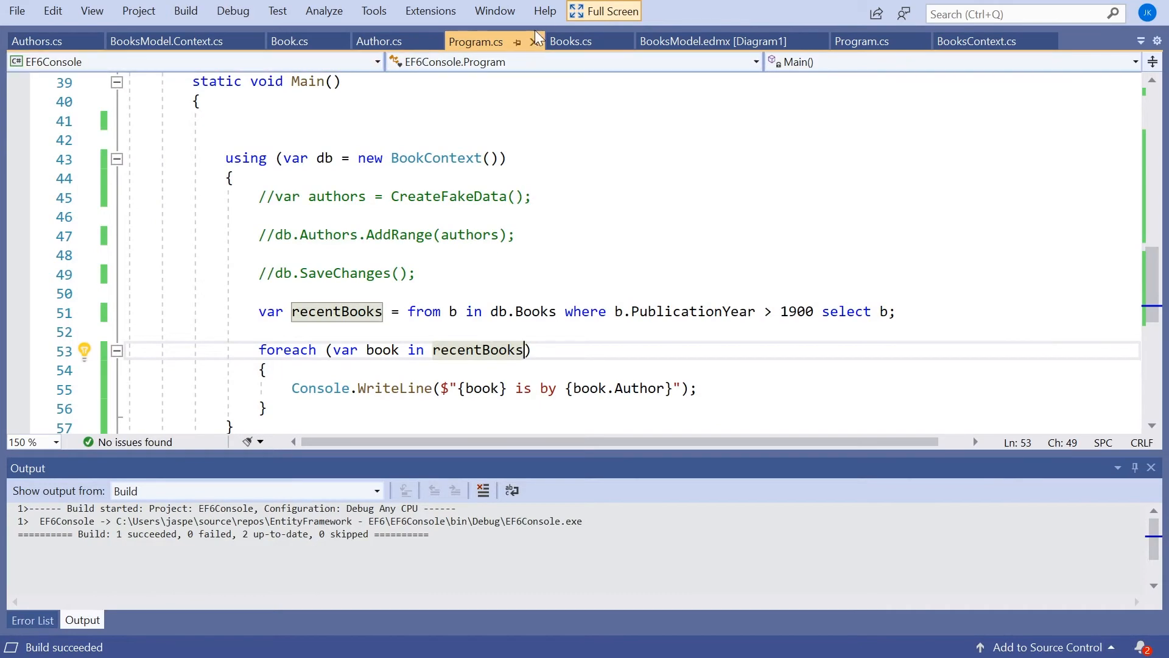
Step: Exit full screen and select the <connectionStrings> block in EF6DBFirst's App.Config
{"action": "key", "text": "shift+alt+Return"}
{"action": "scroll", "coordinate": [1038, 318], "scroll_direction": "up", "scroll_amount": 1}
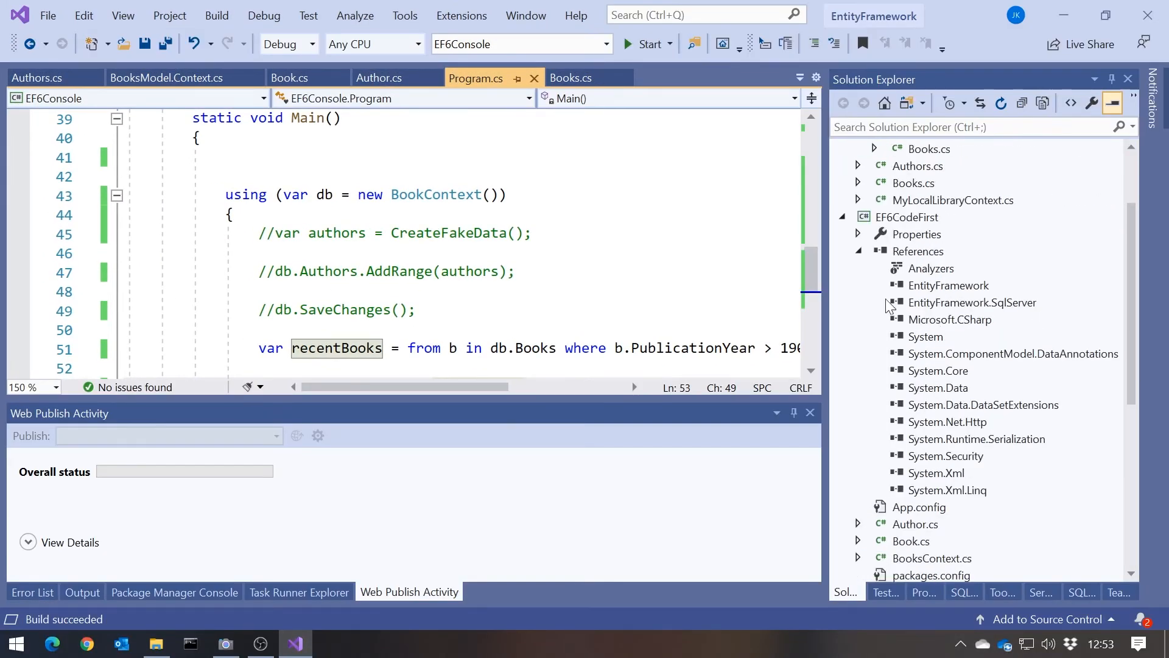
{"action": "scroll", "coordinate": [857, 257], "scroll_direction": "up", "scroll_amount": 2}
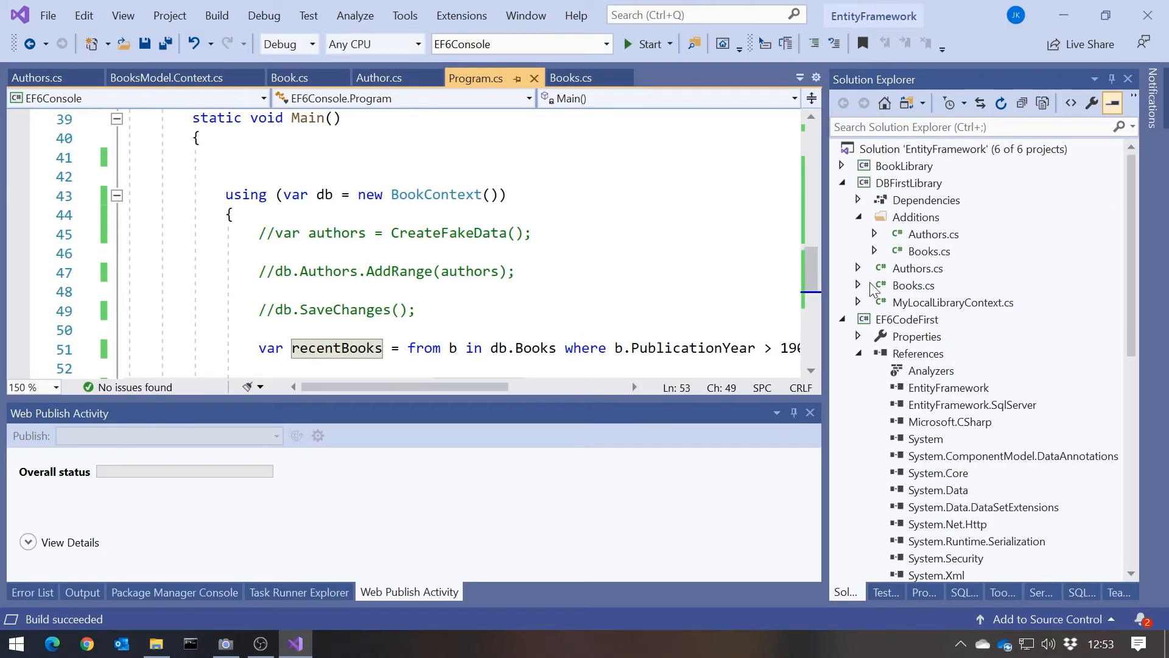
{"action": "scroll", "coordinate": [884, 482], "scroll_direction": "down", "scroll_amount": 9}
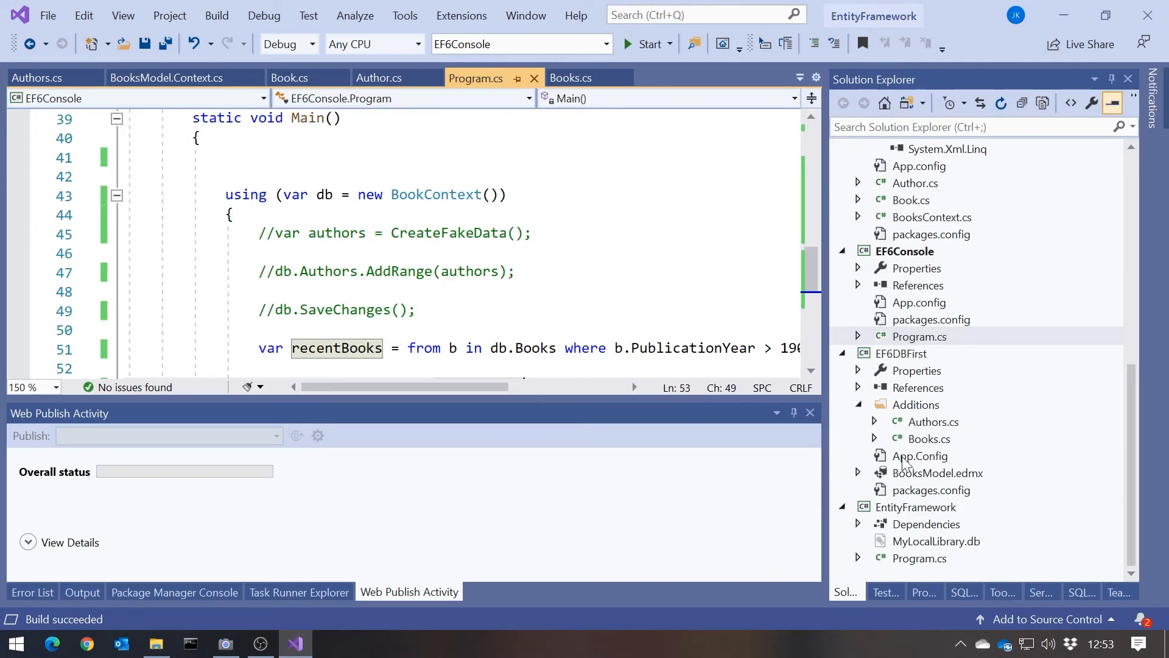
{"action": "double_click", "coordinate": [903, 459]}
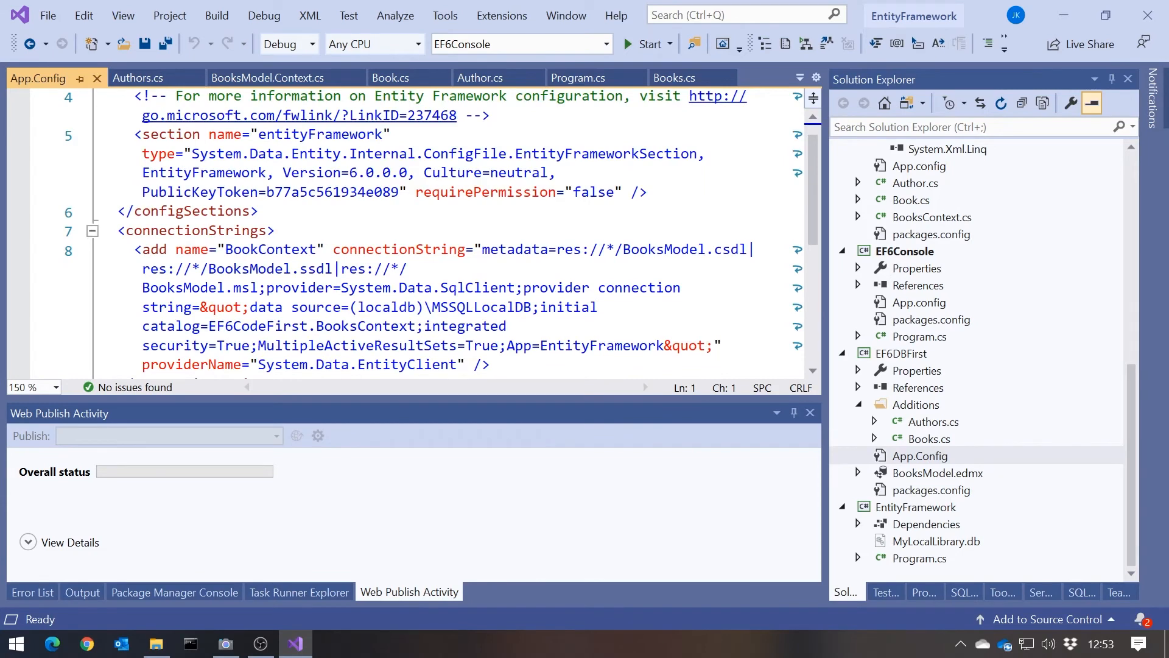
{"action": "scroll", "coordinate": [438, 231], "scroll_direction": "down", "scroll_amount": 1}
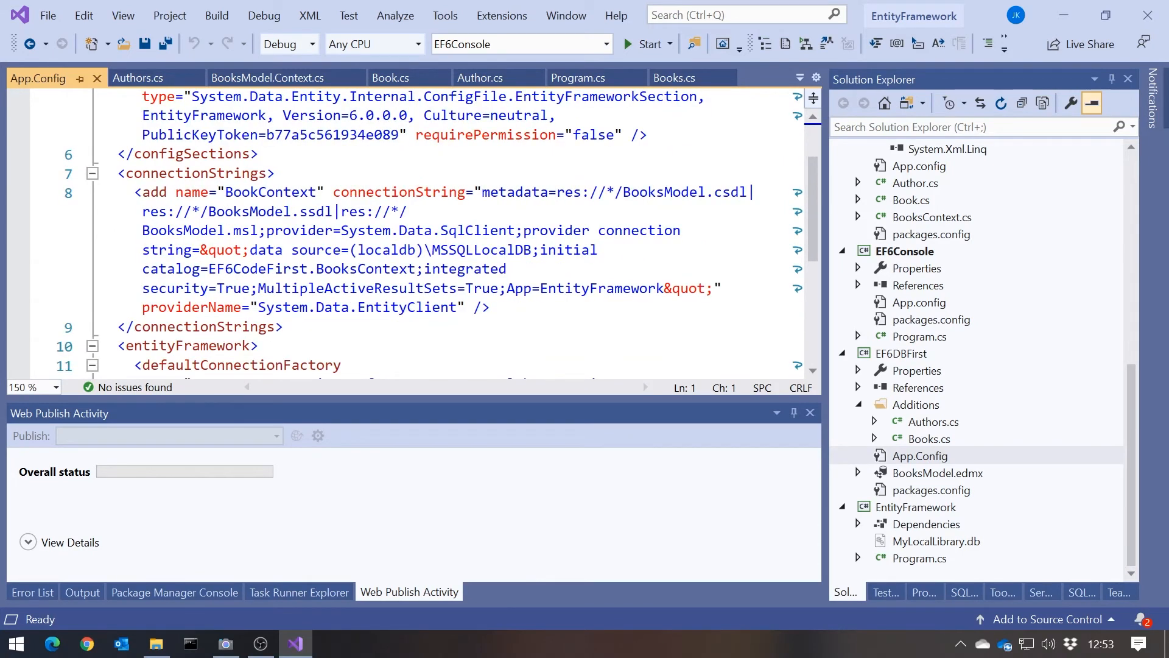
{"action": "mouse_move", "coordinate": [111, 172]}
{"action": "left_mouse_down"}
{"action": "mouse_move", "coordinate": [187, 192]}
{"action": "mouse_move", "coordinate": [277, 326]}
{"action": "left_mouse_up"}
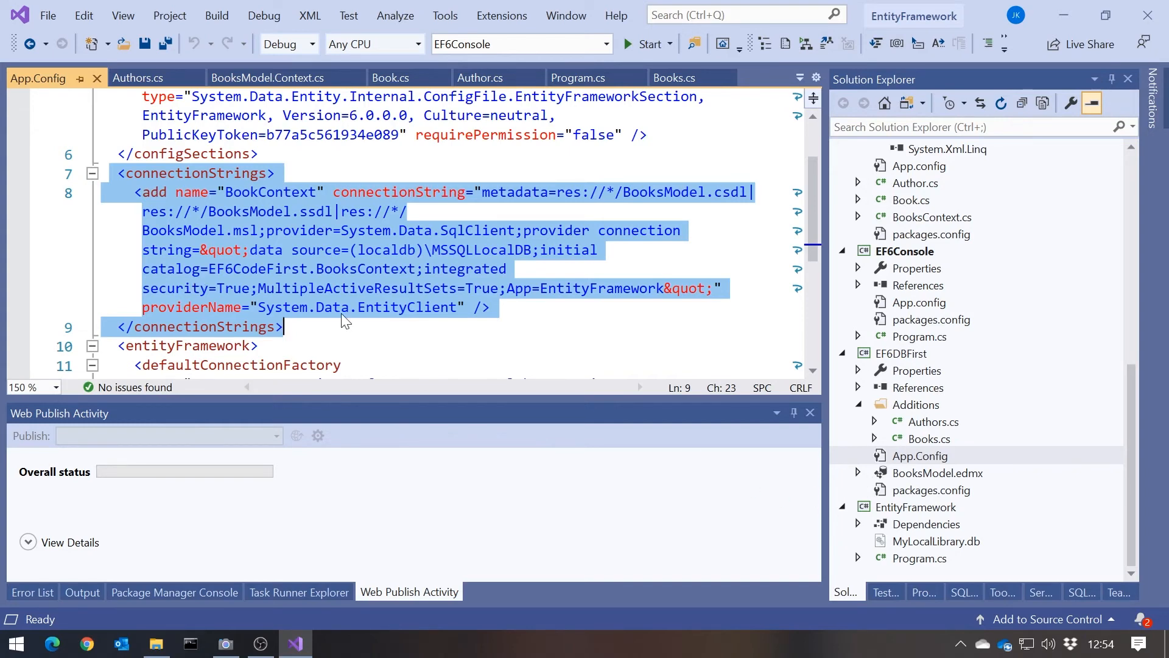
{"action": "left_click", "coordinate": [913, 457]}
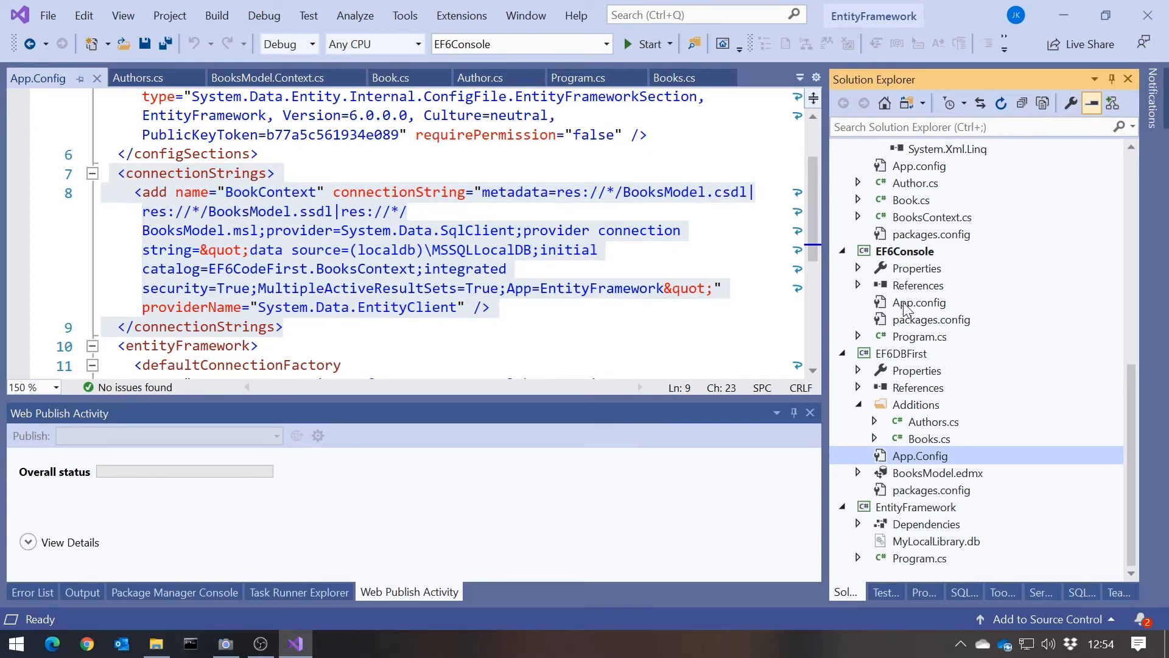
{"action": "left_click", "coordinate": [285, 326]}
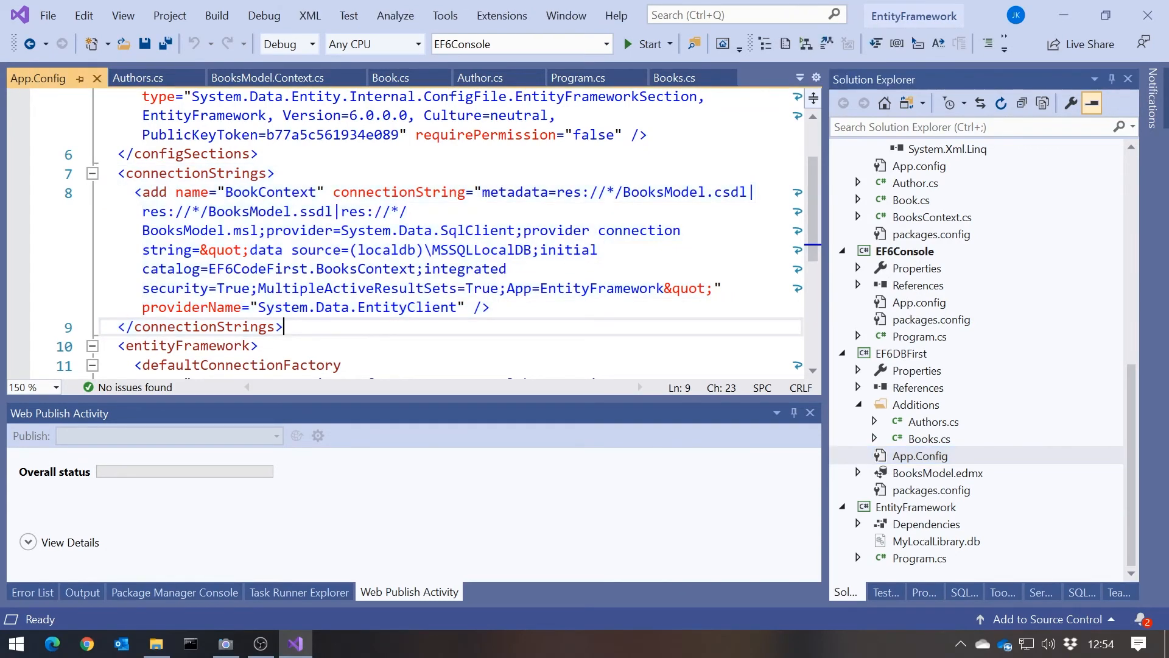
{"action": "key", "text": "shift+Up"}
{"action": "key", "text": "shift+Up"}
{"action": "key", "text": "shift+Up"}
{"action": "key", "text": "shift+Up"}
{"action": "key", "text": "shift+Up"}
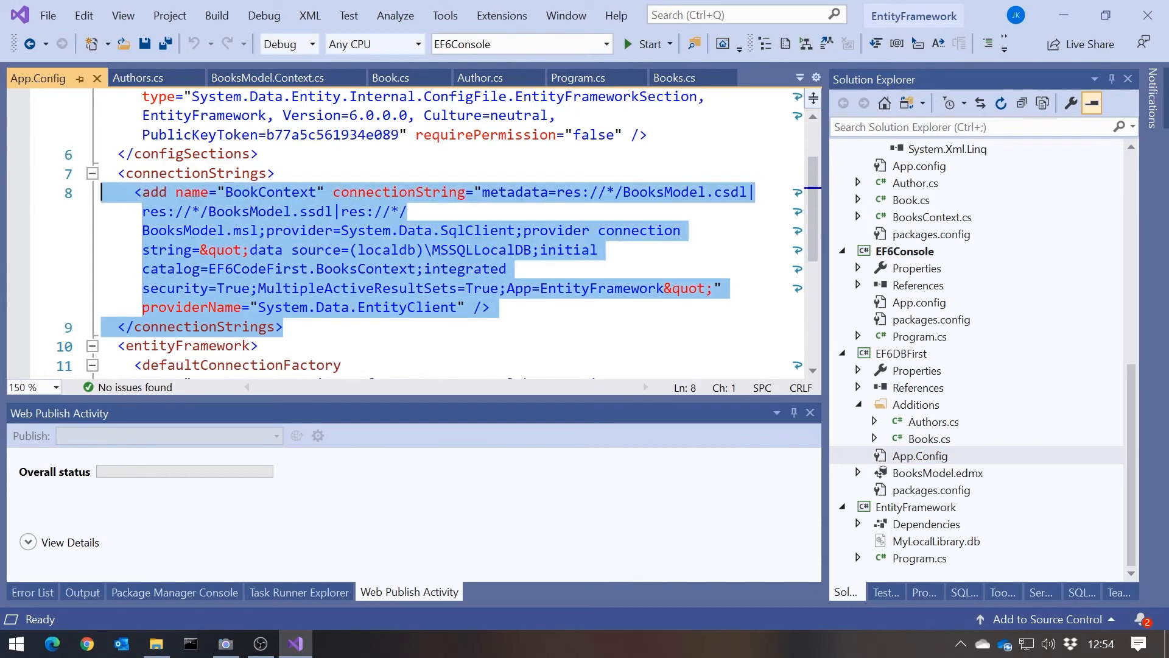
{"action": "key", "text": "shift+Up"}
{"action": "key", "text": "ctrl+c"}
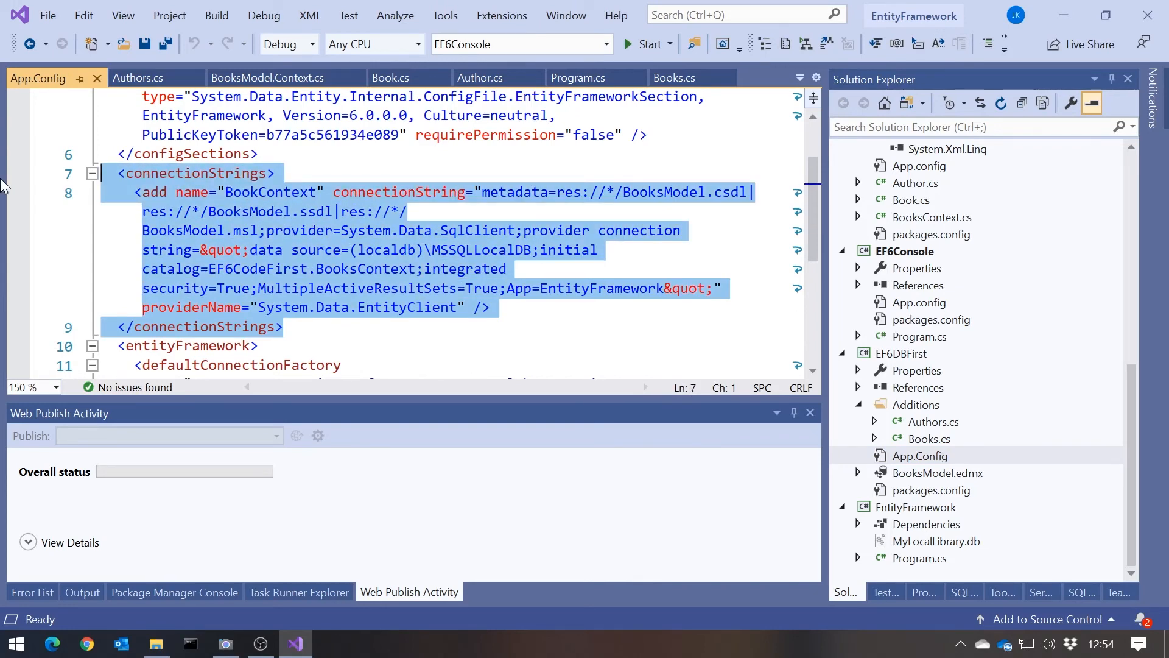
Step: Paste the BookContext connection string into EF6Console's App.config after </configSections> and run with Ctrl+F5
{"action": "double_click", "coordinate": [914, 303]}
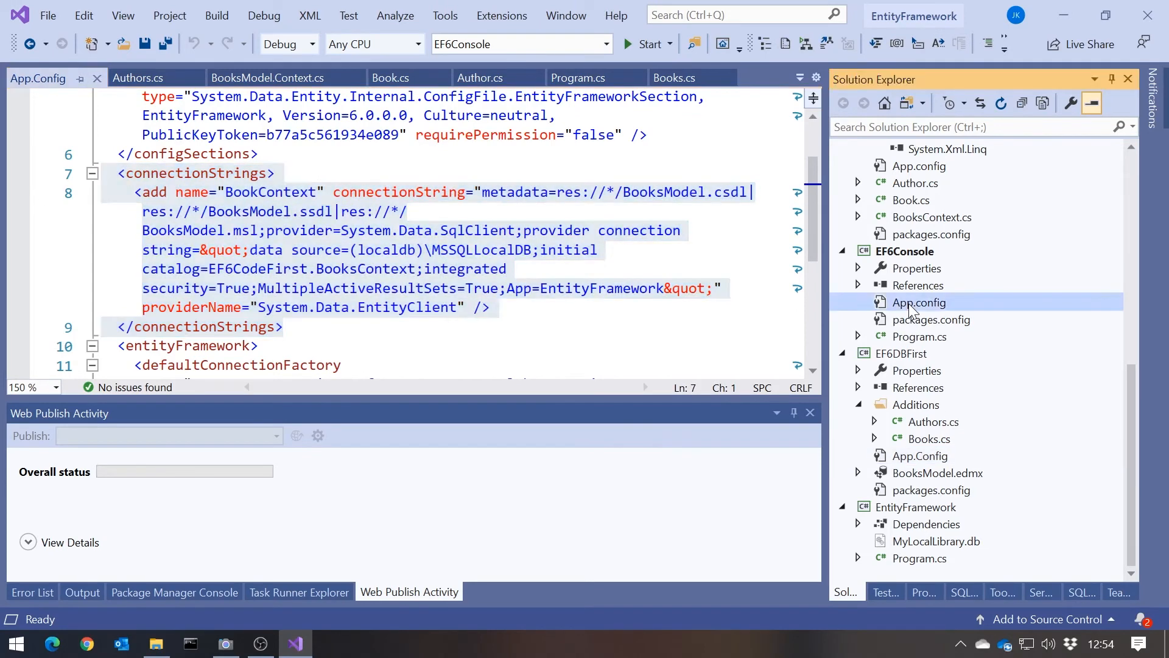
{"action": "key", "text": "ctrl+z"}
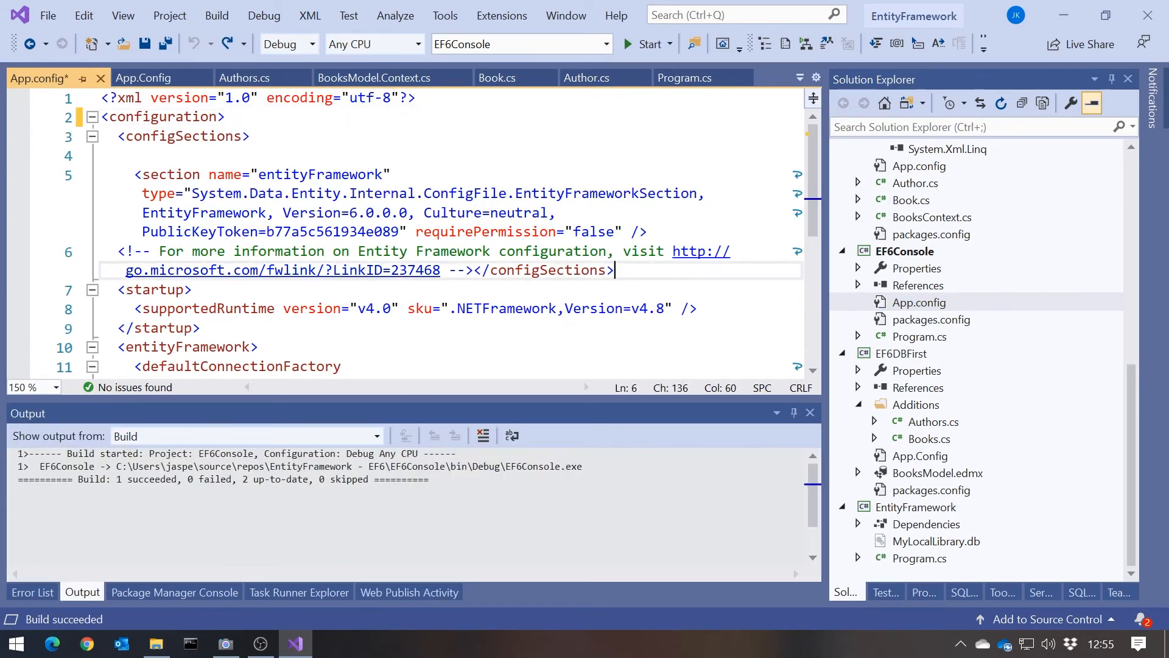
{"action": "key", "text": "Return"}
{"action": "key", "text": "ctrl+v"}
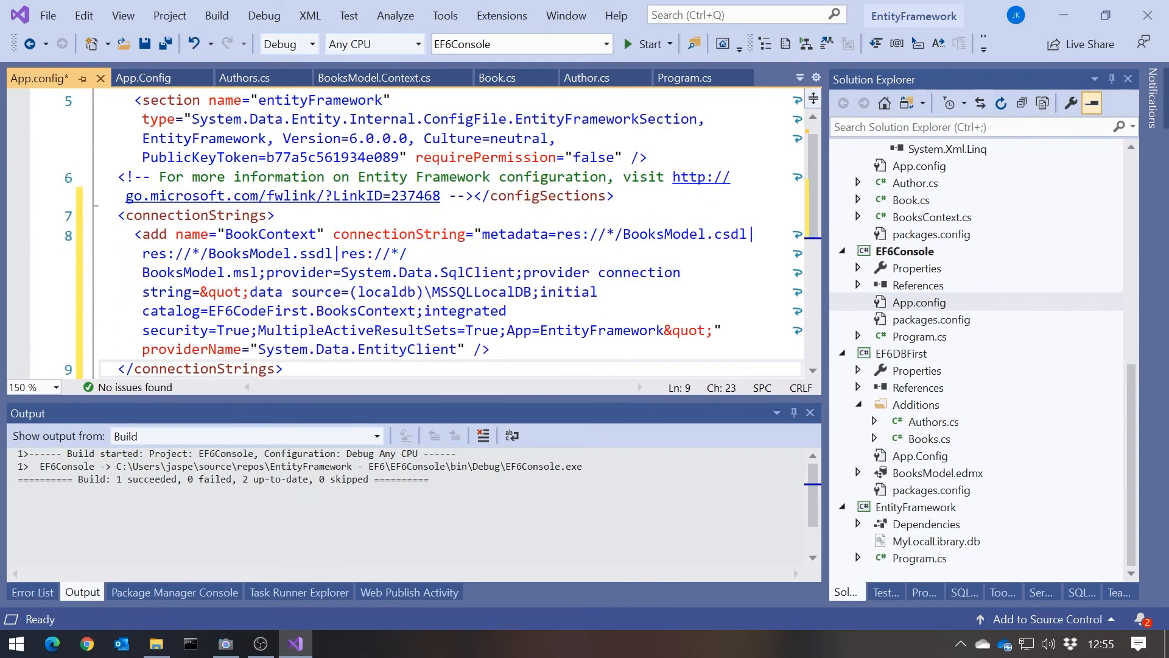
{"action": "key", "text": "ctrl+F5"}
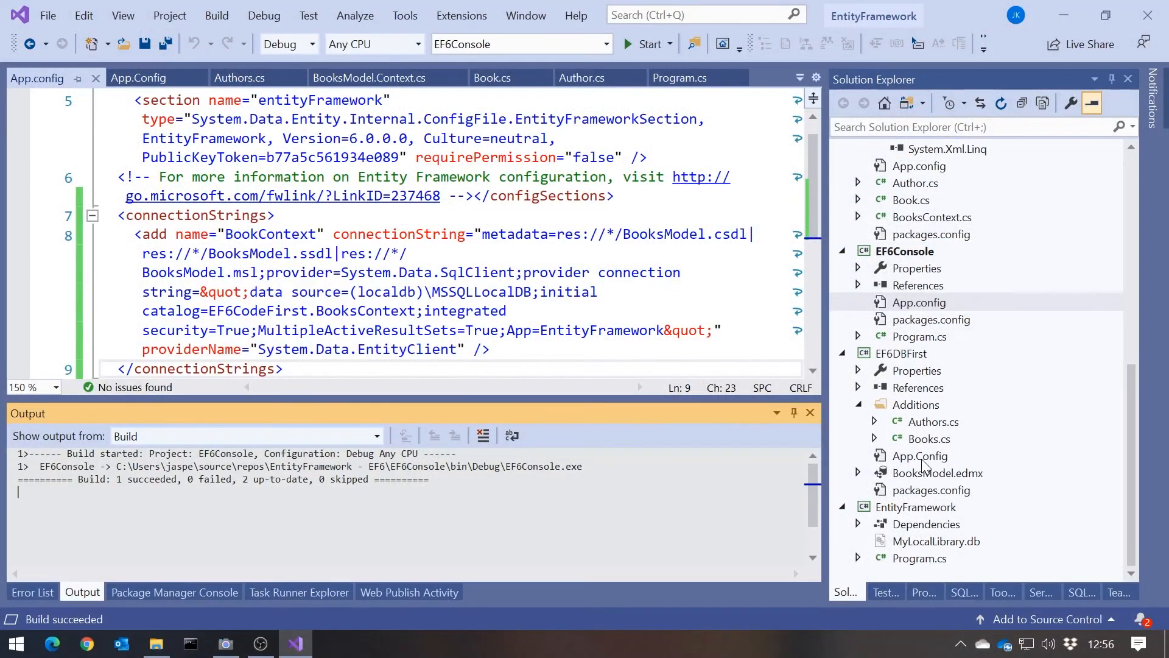
Step: Revisit the DB-first App.Config, then view the BooksModel.edmx entity diagram
{"action": "double_click", "coordinate": [923, 460]}
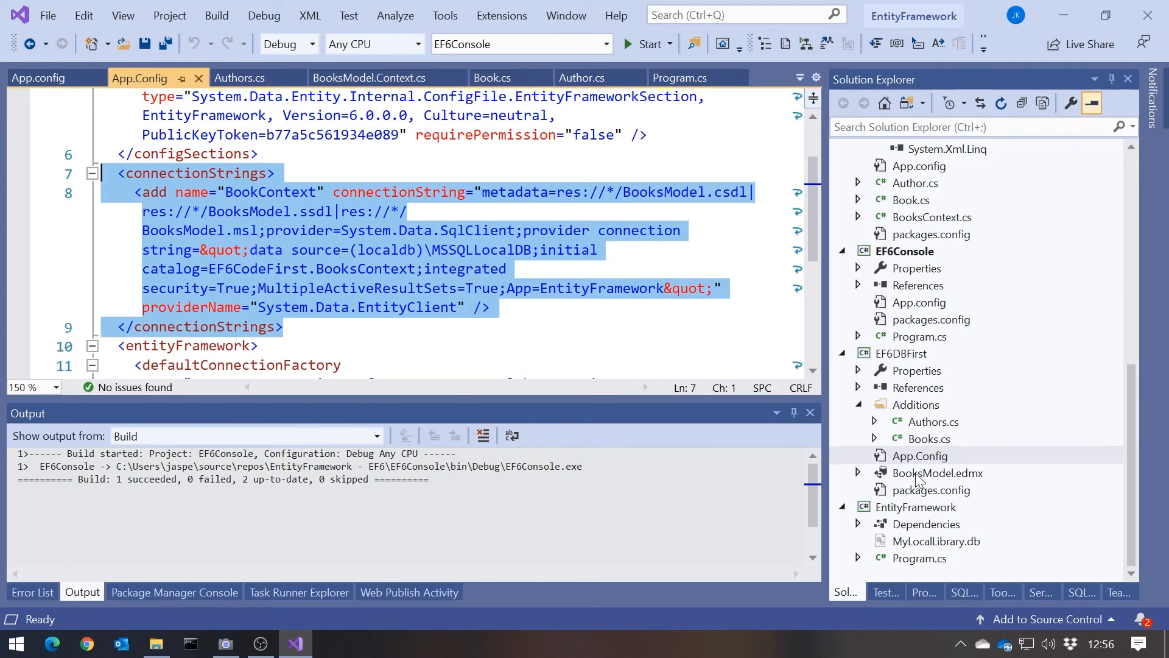
{"action": "double_click", "coordinate": [919, 474]}
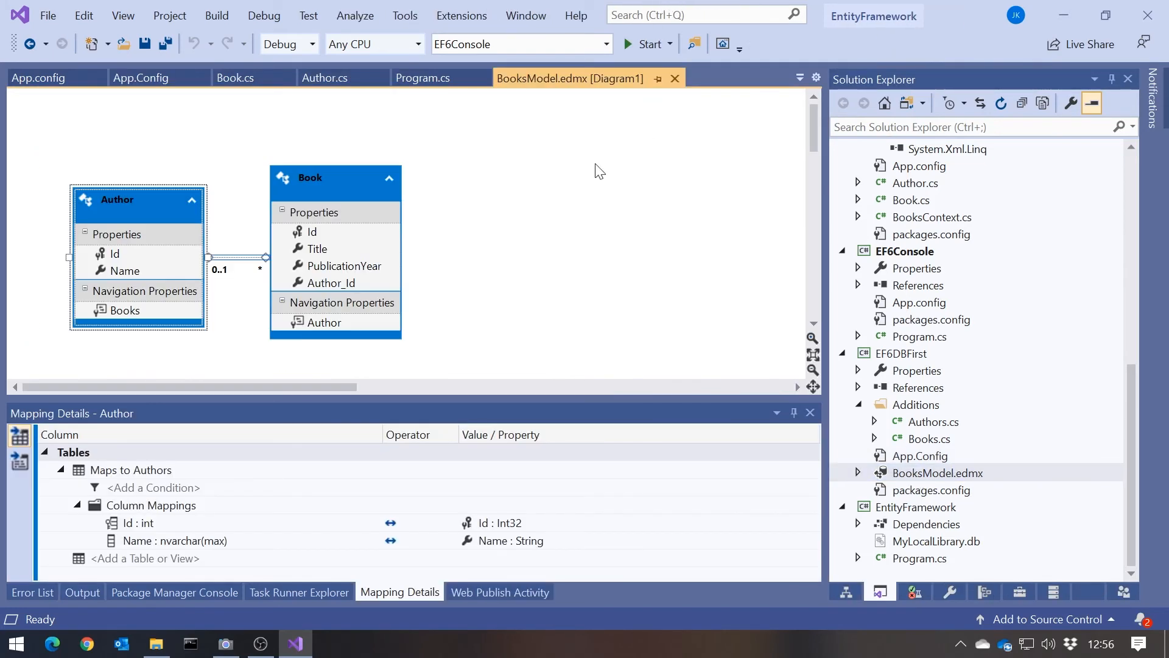
{"action": "right_click", "coordinate": [603, 218]}
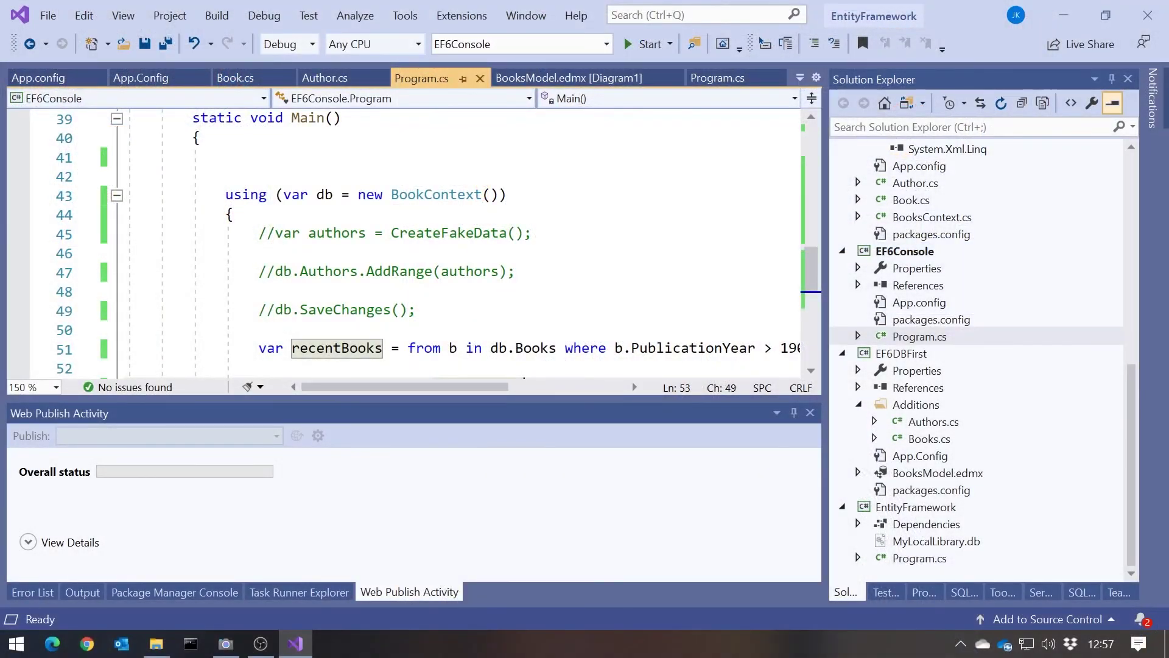
Step: Add db.Configuration.LazyLoadingEnabled = false; at the start of Main's using block
{"action": "left_click", "coordinate": [235, 215]}
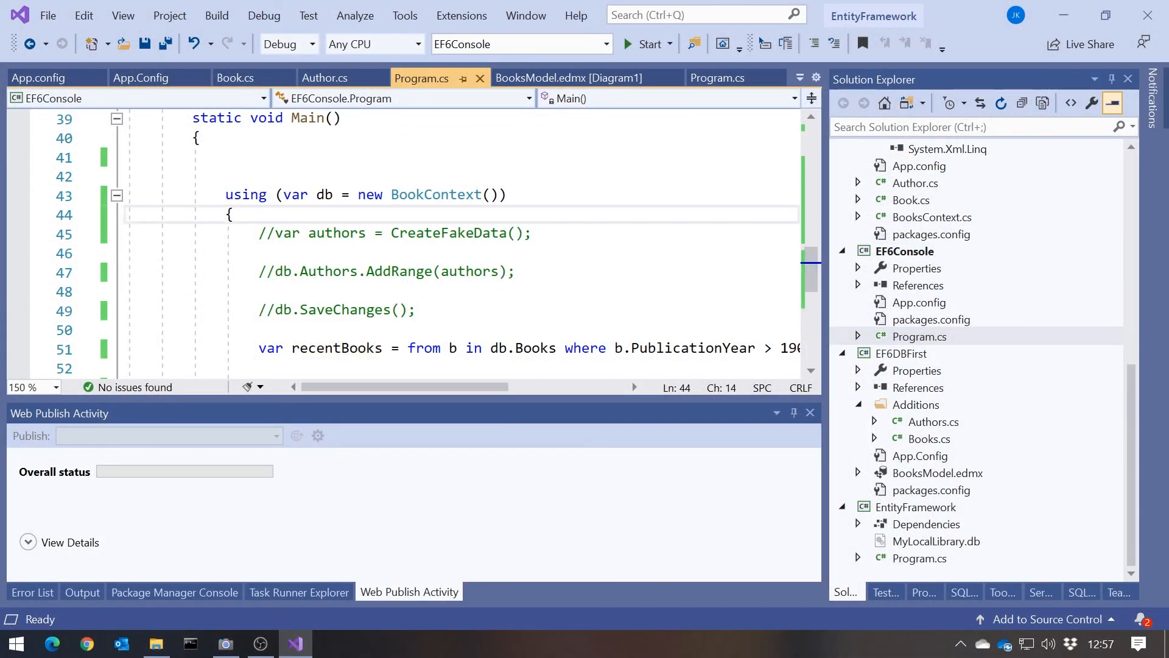
{"action": "key", "text": "Return"}
{"action": "key", "text": "Return"}
{"action": "key", "text": "Up"}
{"action": "type", "text": "db."}
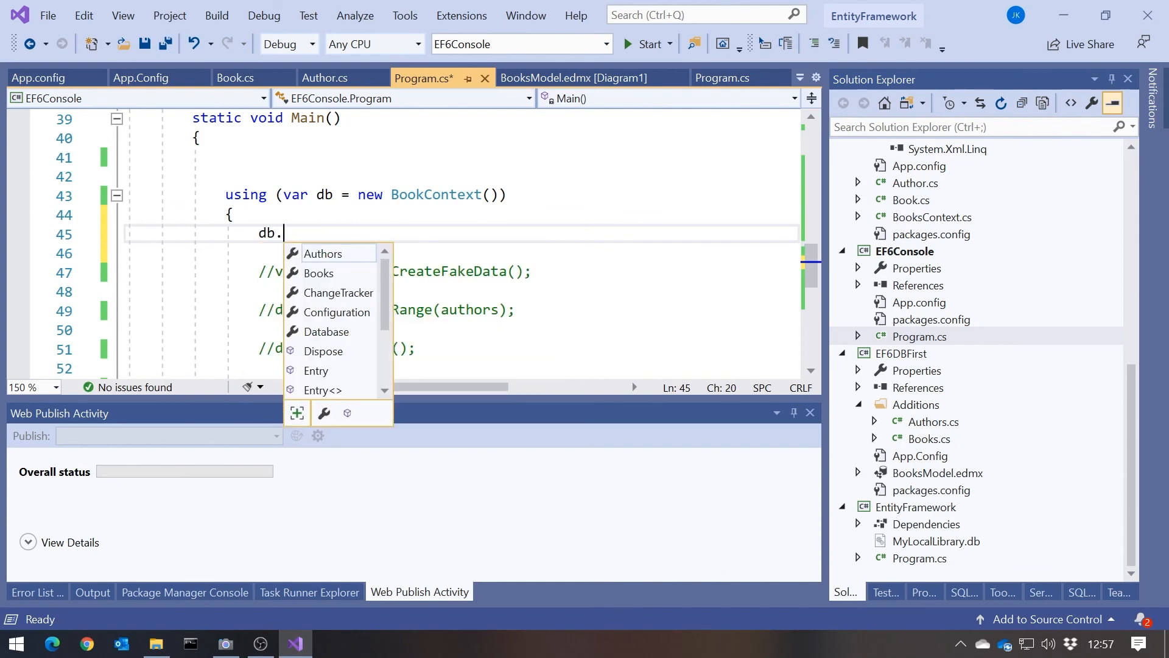
{"action": "key", "text": "Down"}
{"action": "key", "text": "Down"}
{"action": "key", "text": "Down"}
{"action": "key", "text": "Tab"}
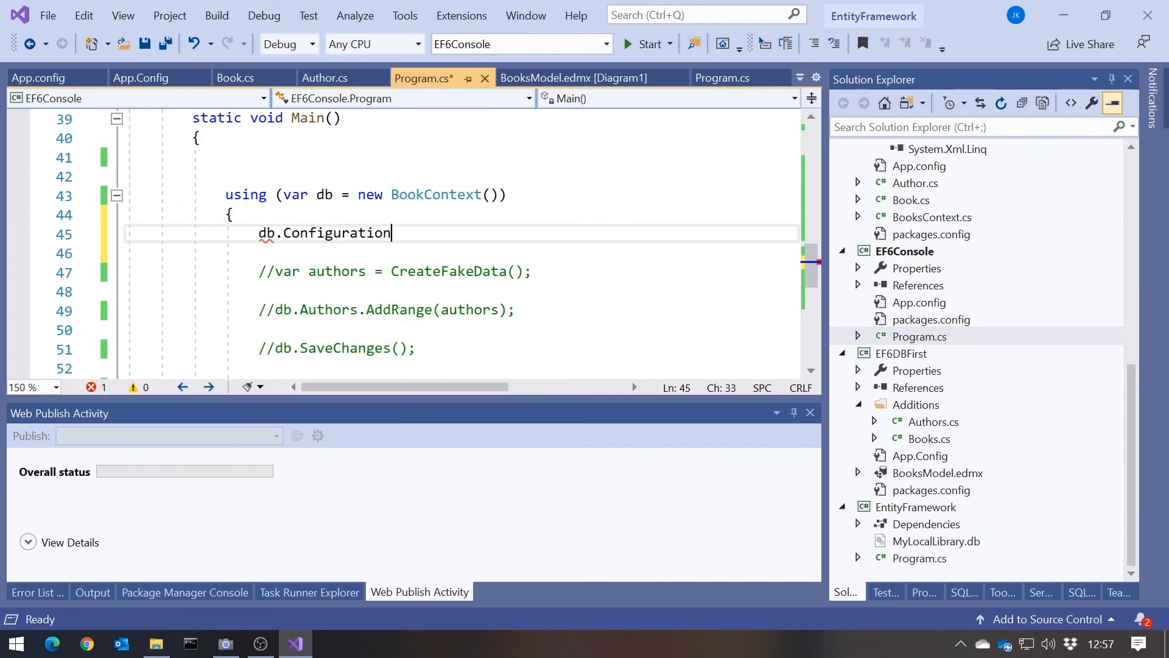
{"action": "key", "text": "Tab"}
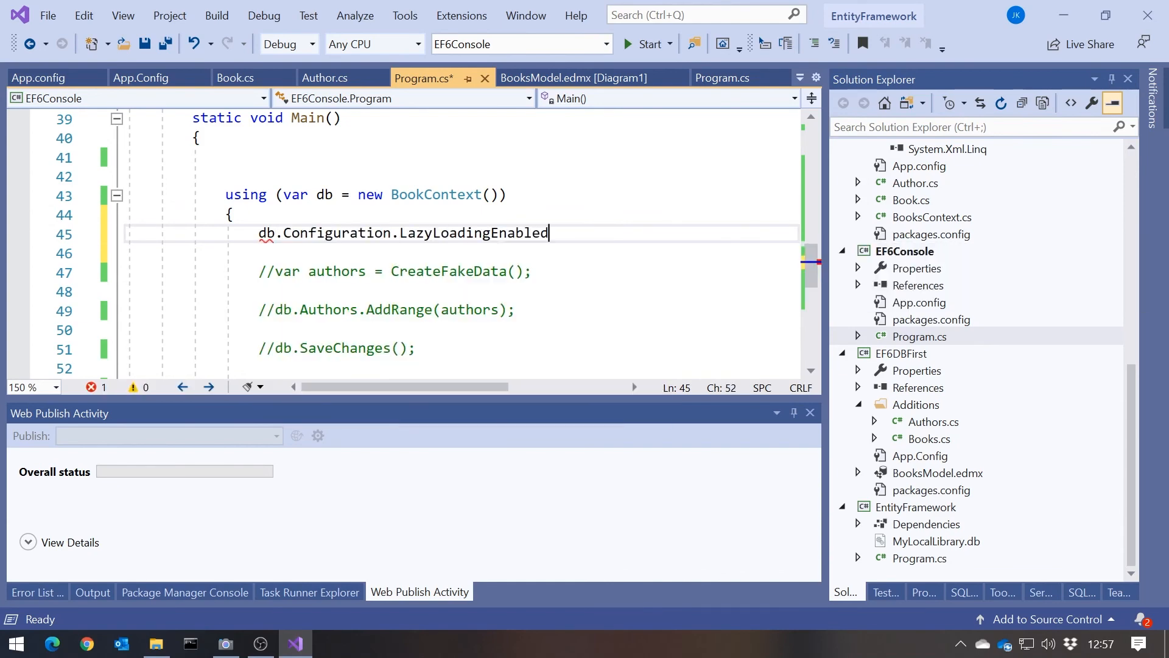
{"action": "type", "text": " = fals"}
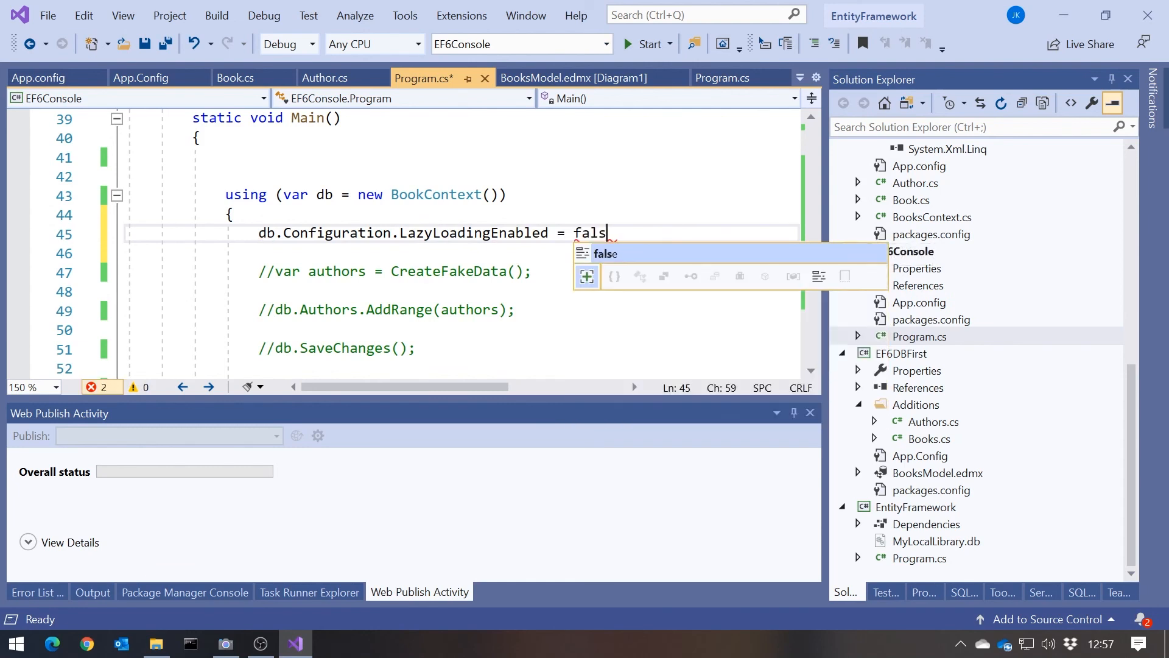
{"action": "type", "text": "e;"}
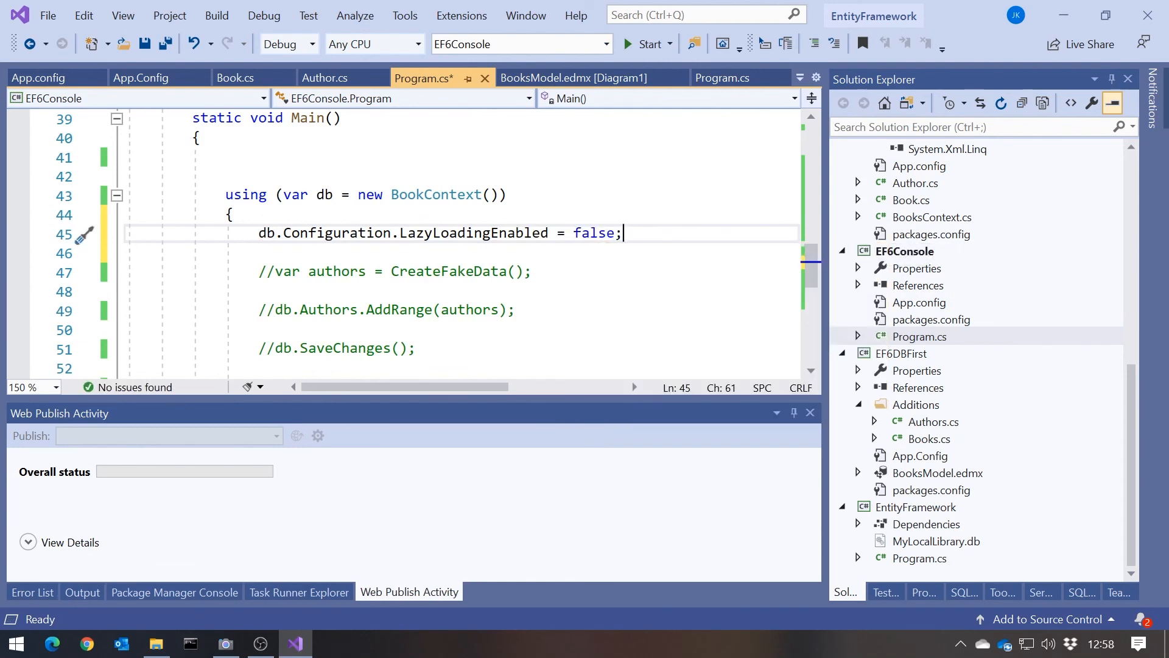